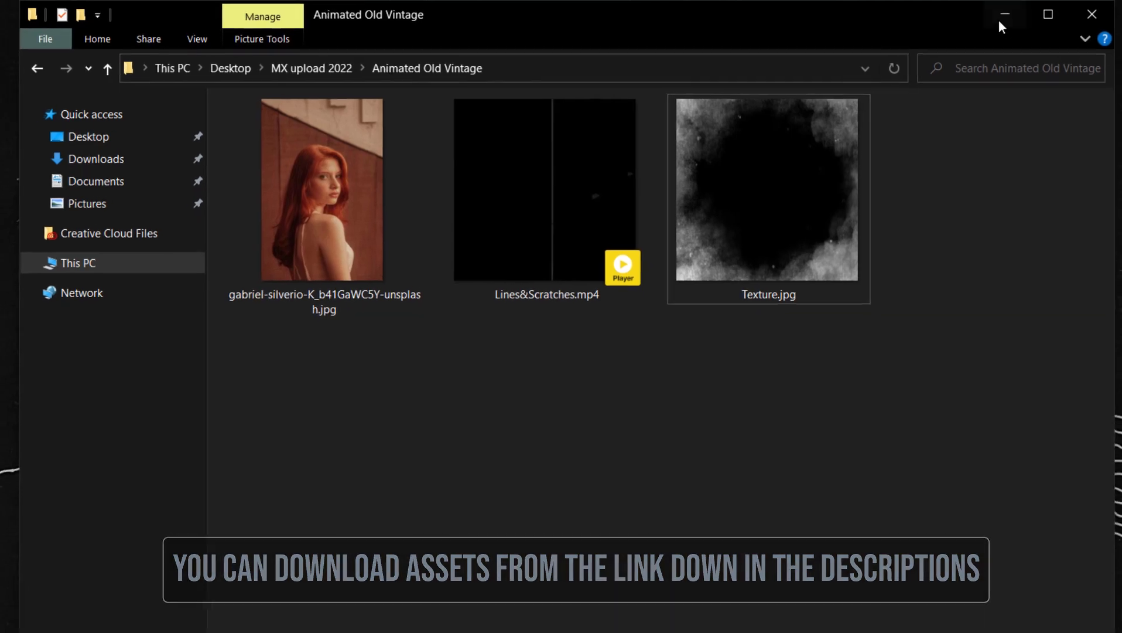
- Switch to Photoshop and create a new 2000 × 2000 pixel RGB document at 72 pixels/inch with a white background
left_click(1010, 15)
left_click(284, 616)
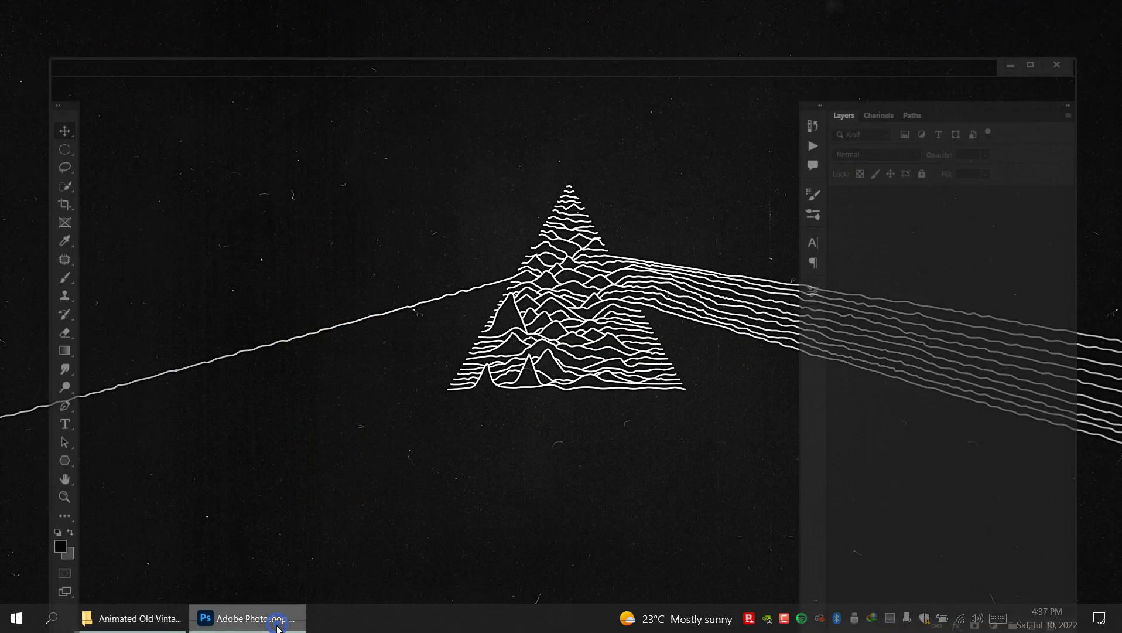
left_click(110, 24)
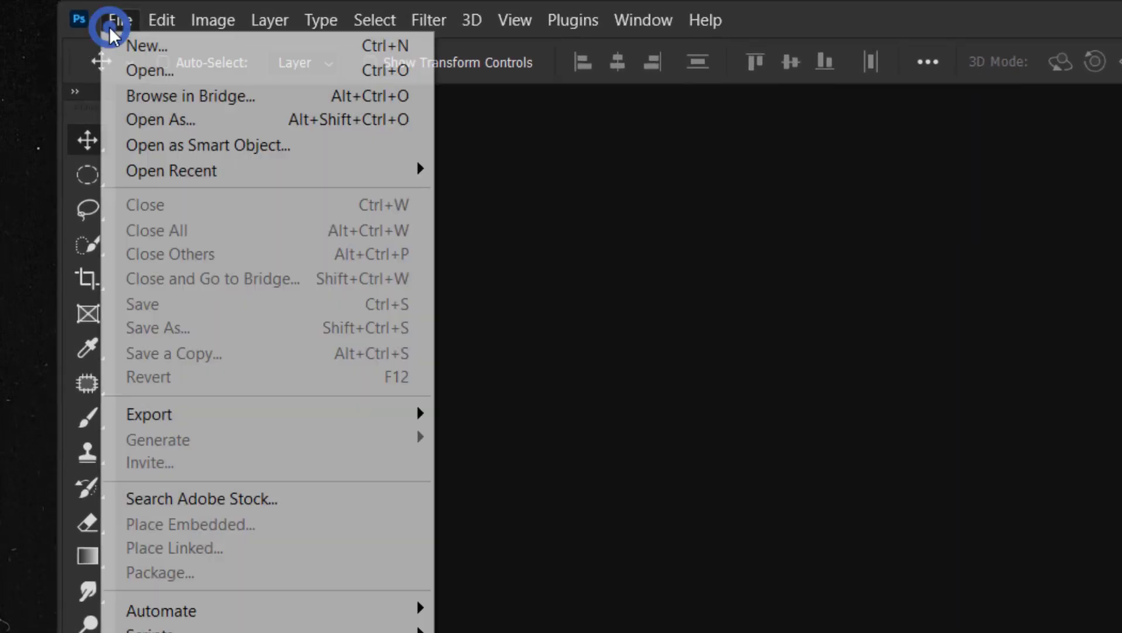
left_click(286, 51)
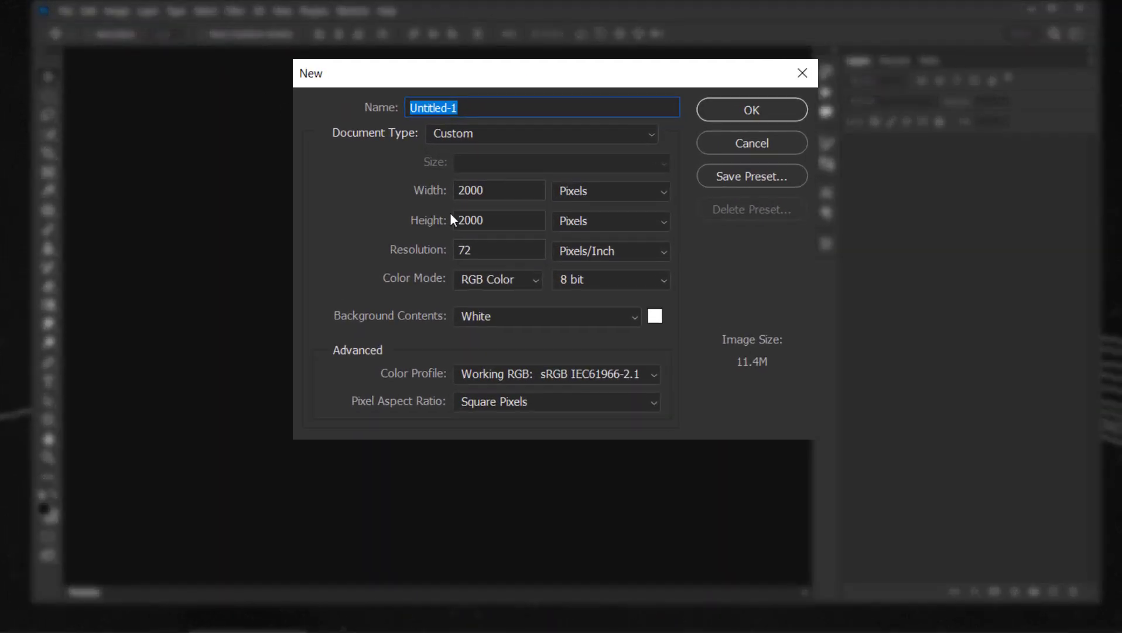
left_click(511, 190)
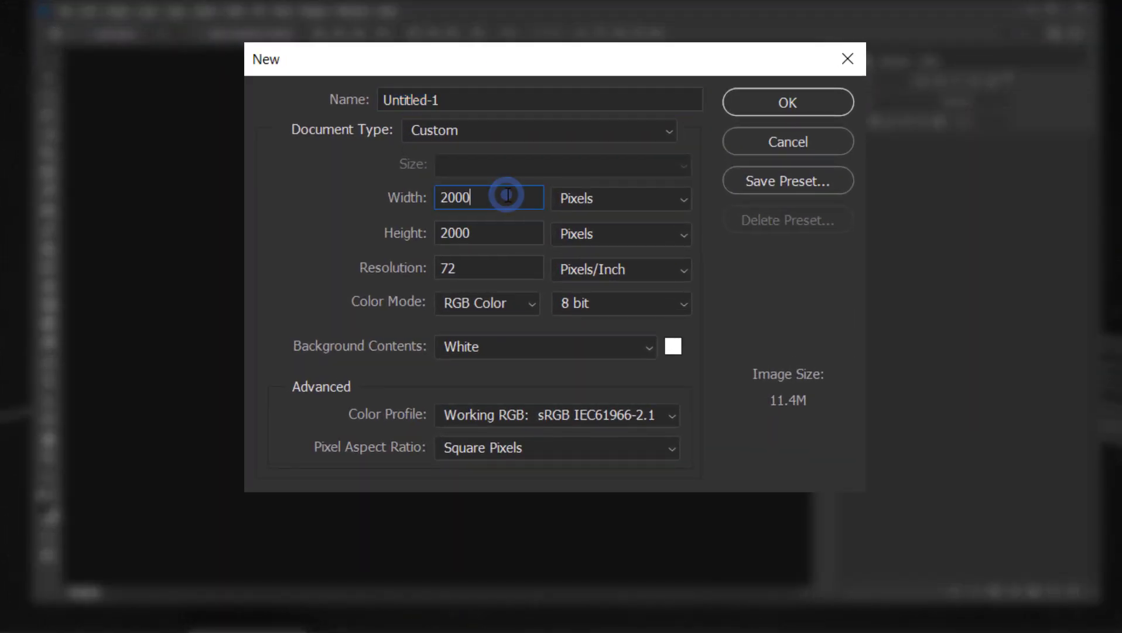
left_click(513, 238)
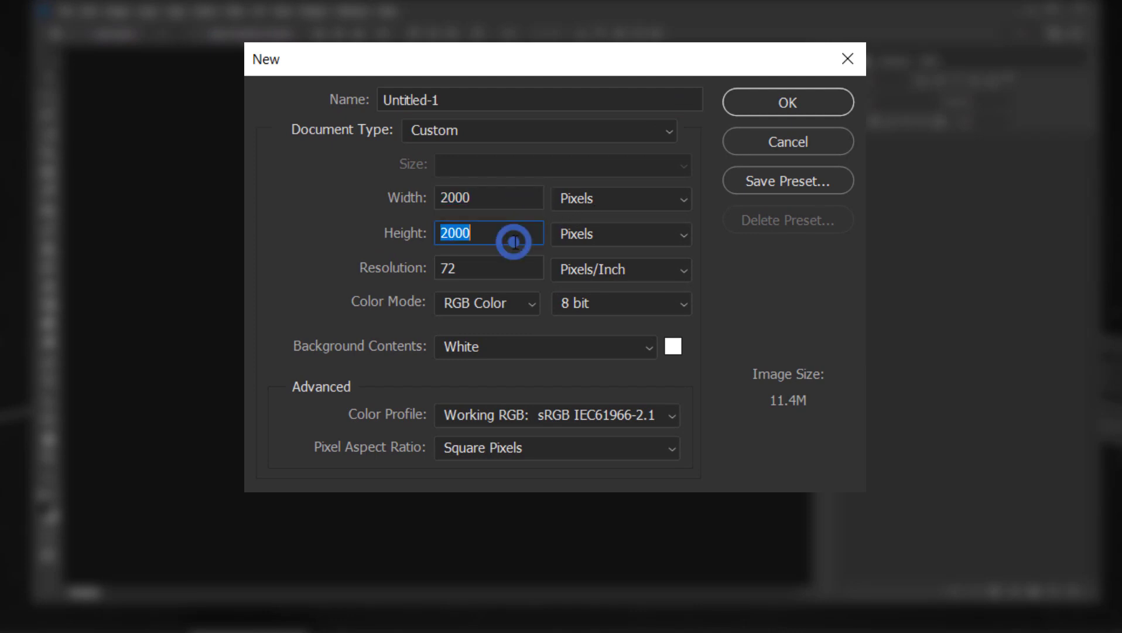
left_click(504, 271)
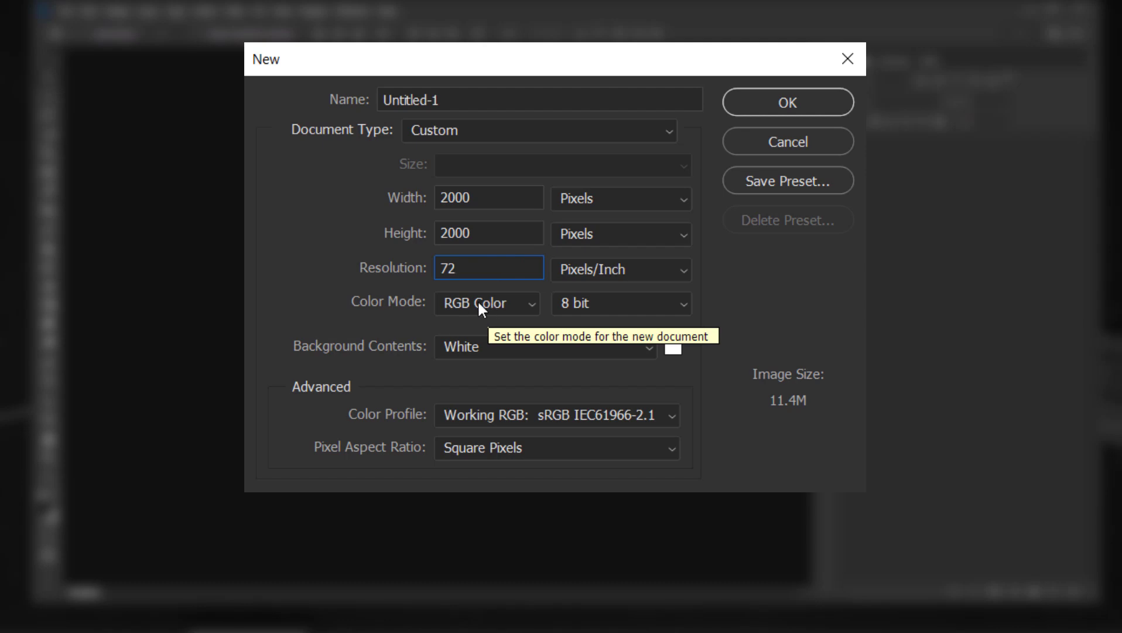
left_click(788, 102)
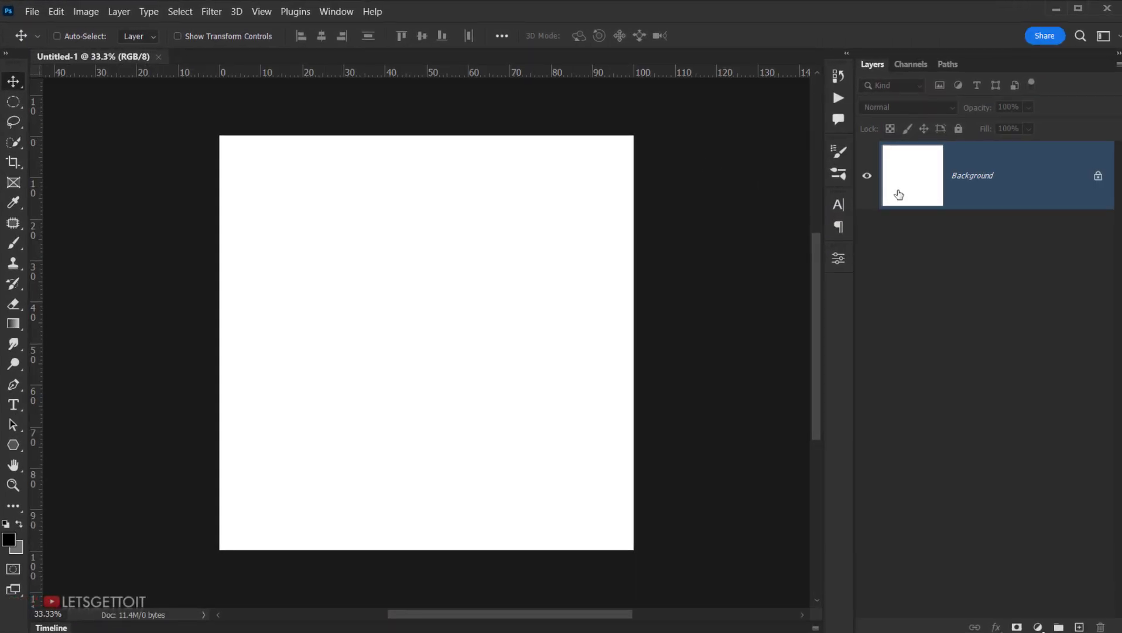
- Add a new empty layer above the Background and rename it Image
left_click(957, 167)
left_click(1081, 626)
double_click(960, 176)
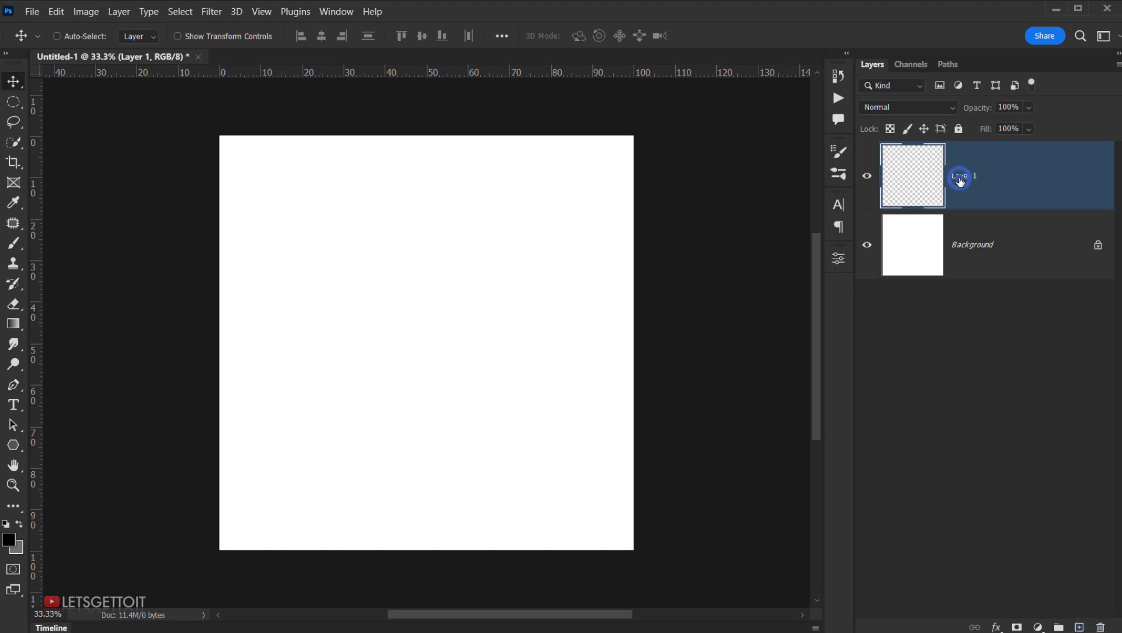
key("BackSpace")
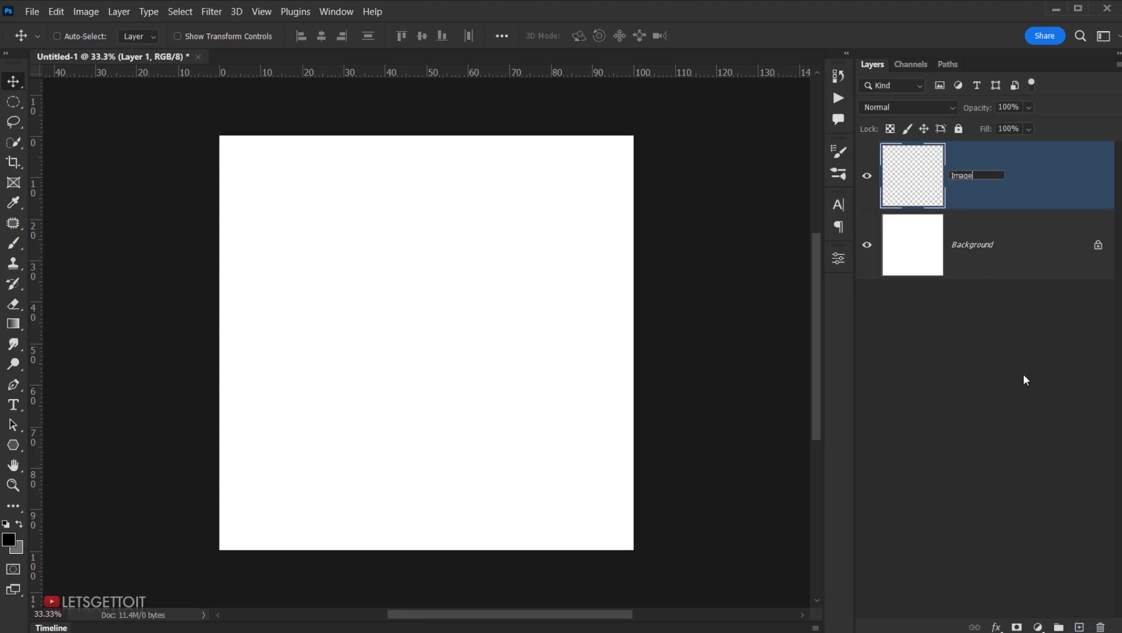
key("Return")
- Delete the Background layer and convert the Image layer to a smart object
left_click_drag(1007, 255, 1101, 626)
right_click(989, 177)
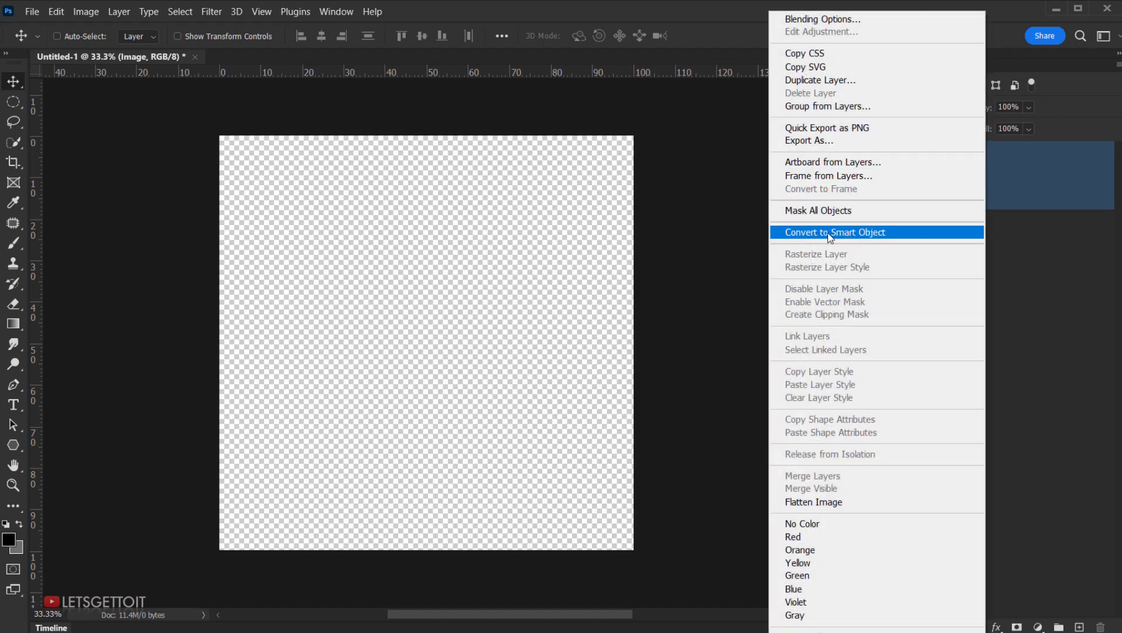
left_click(910, 232)
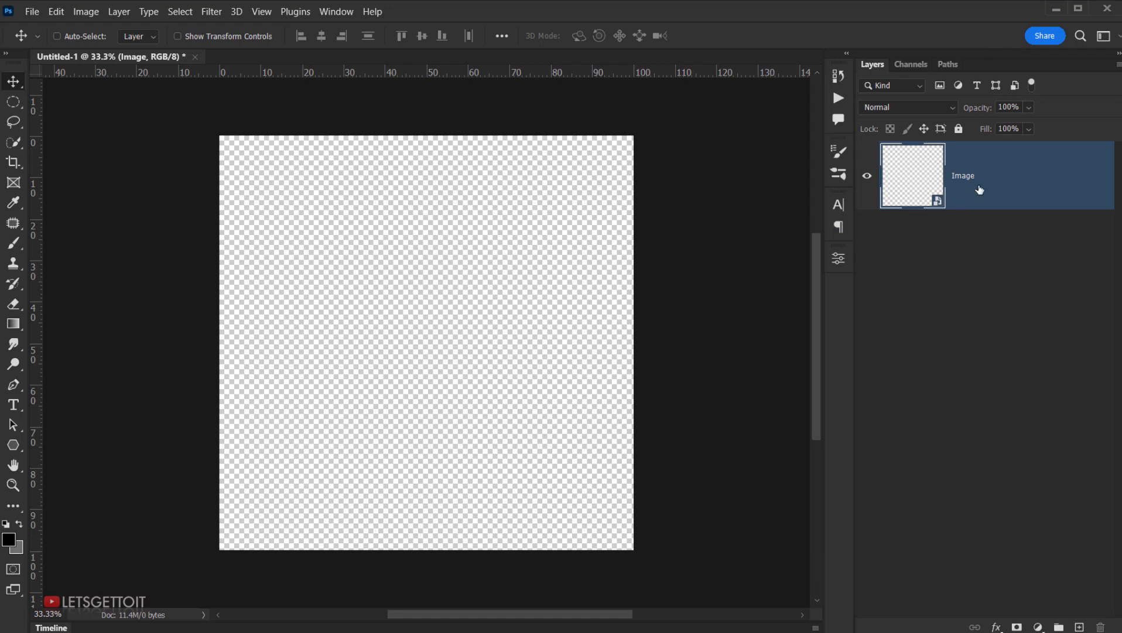
- Open the Image smart object's contents and place the red-haired woman's portrait from the Animated Old Vintage folder into it
left_click(1009, 165)
right_click(1009, 165)
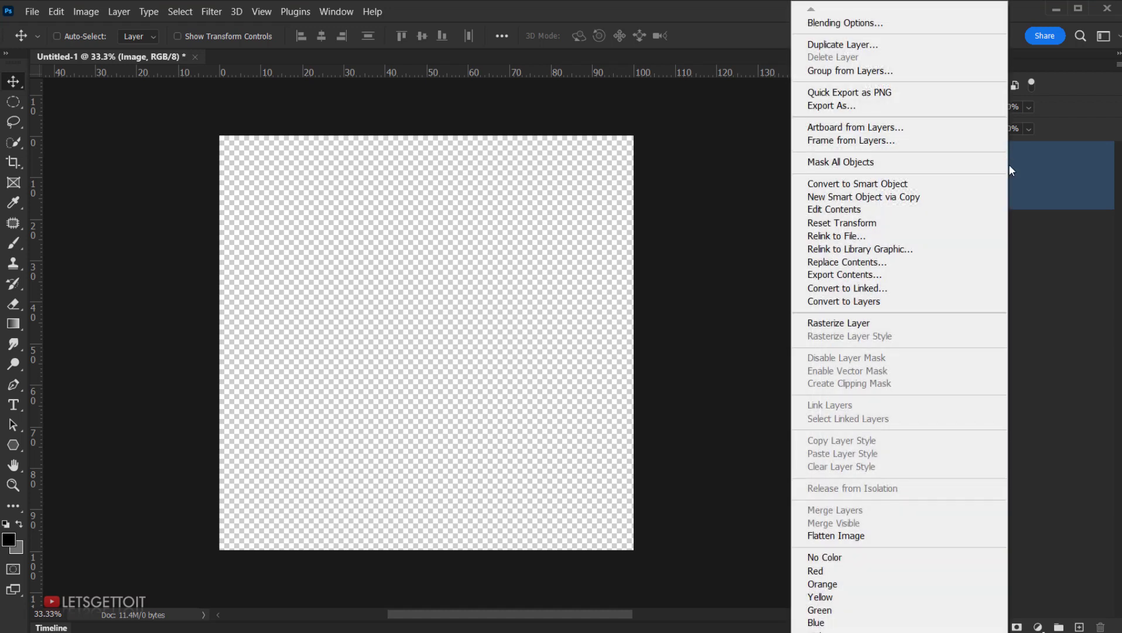
left_click(895, 214)
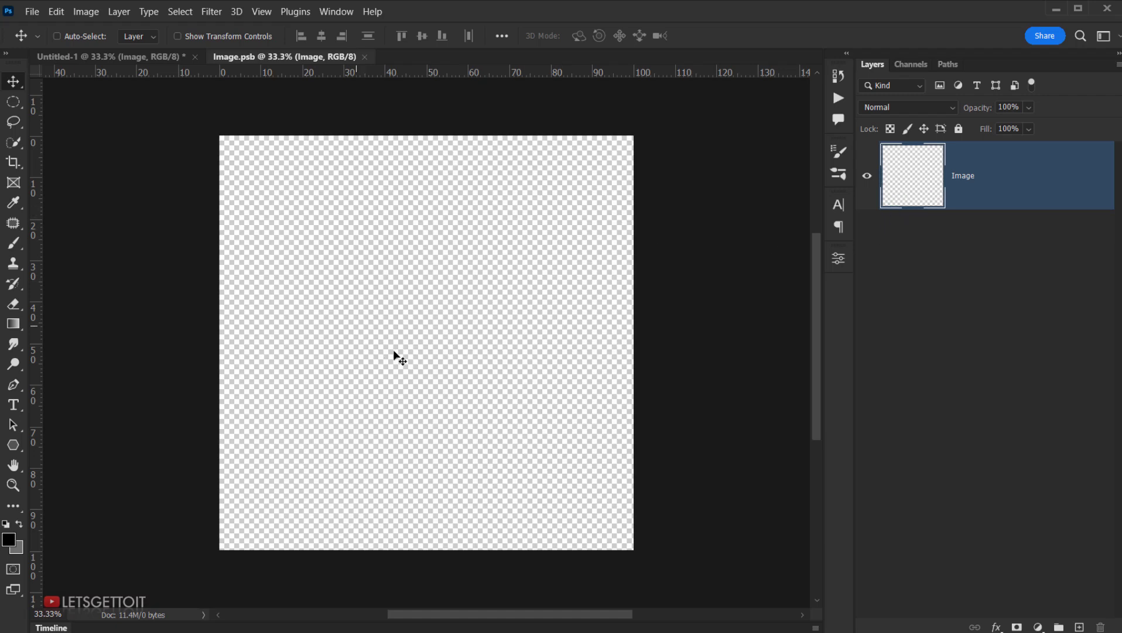
key("alt+Tab")
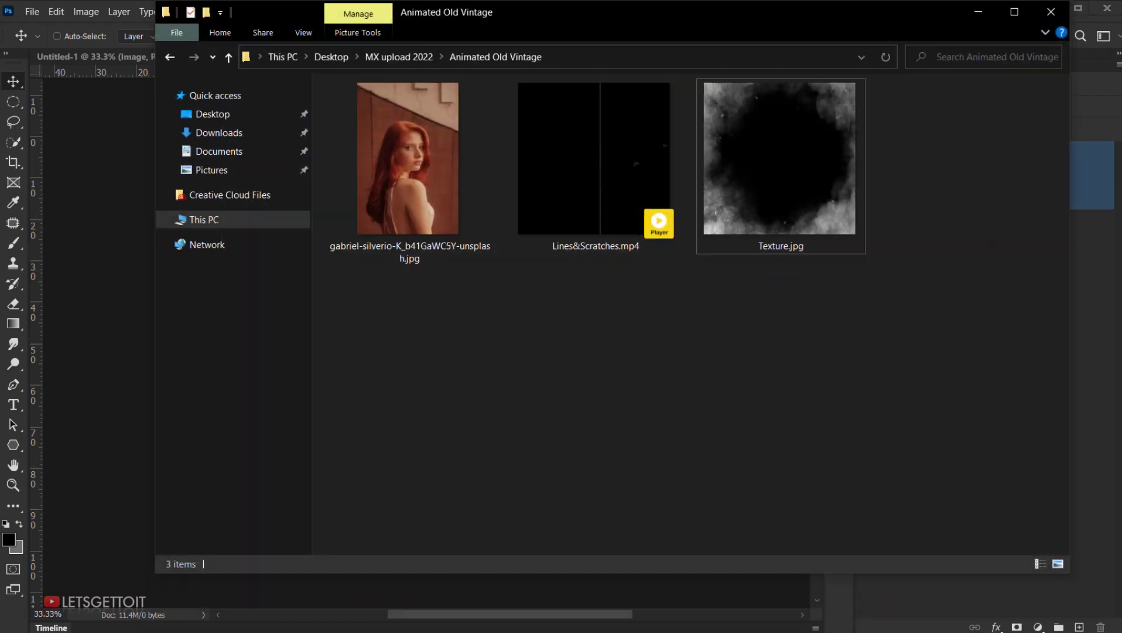
left_click(418, 157)
left_click_drag(430, 159, 93, 216)
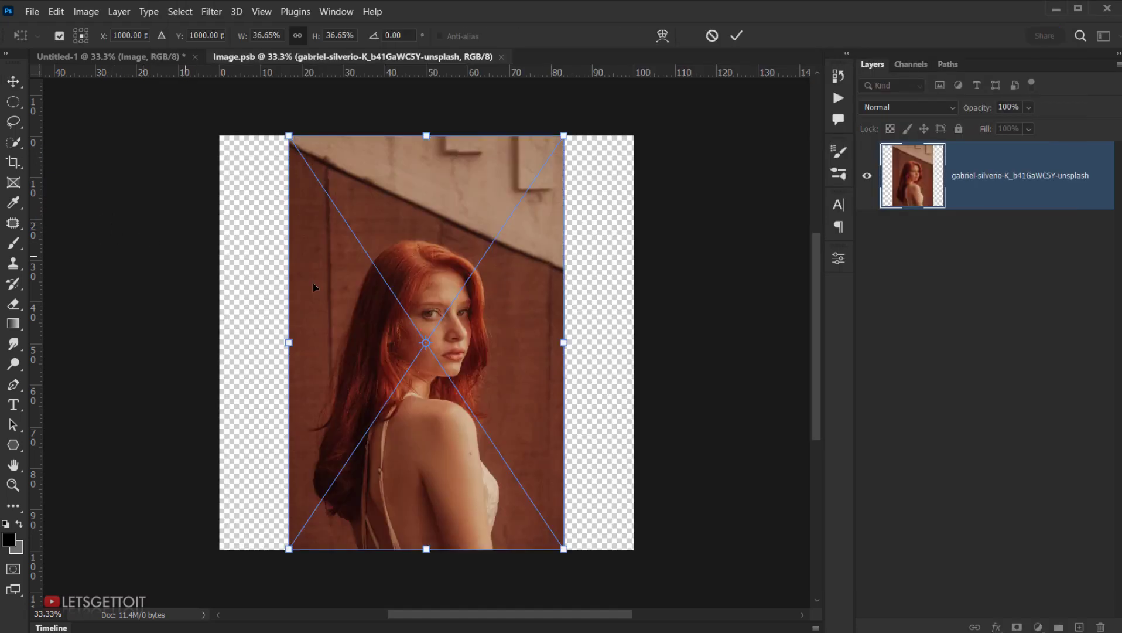
- Scale the portrait to 54.98% to fill the canvas, move it up to Y 913 px, and save and close the smart object
left_click_drag(563, 342, 633, 340)
left_click_drag(289, 343, 220, 342)
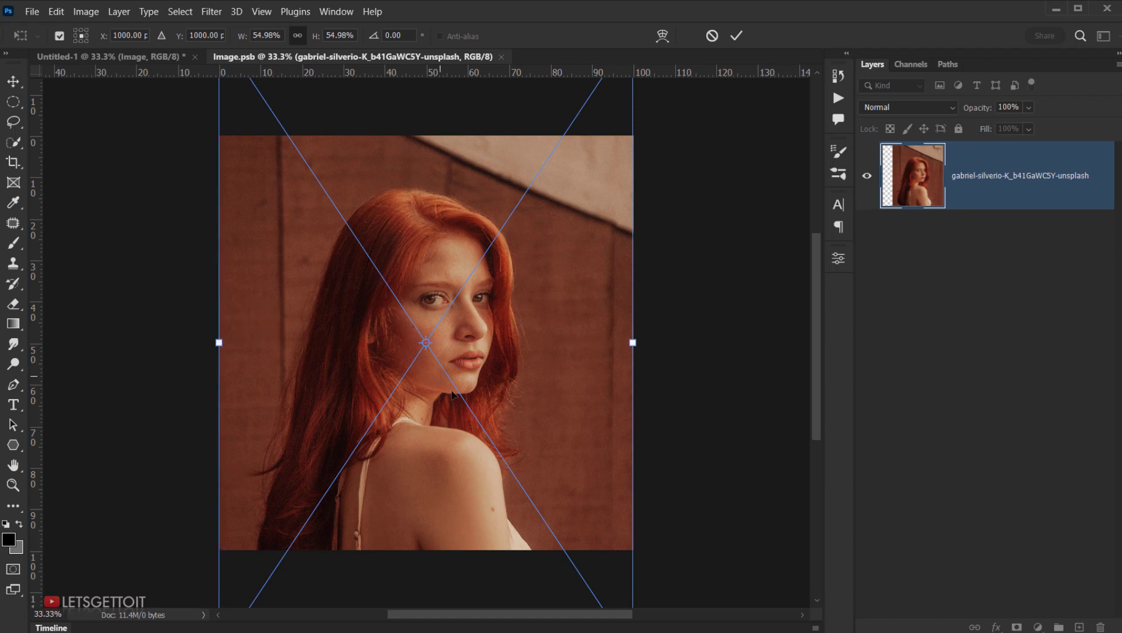
left_click_drag(452, 389, 452, 382)
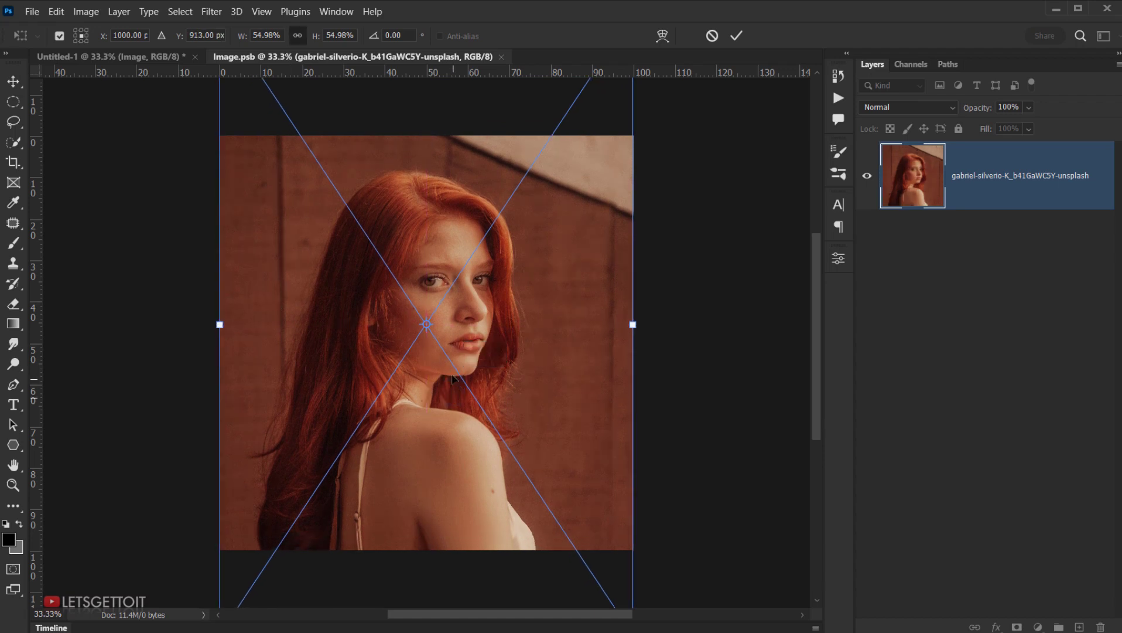
left_click(737, 35)
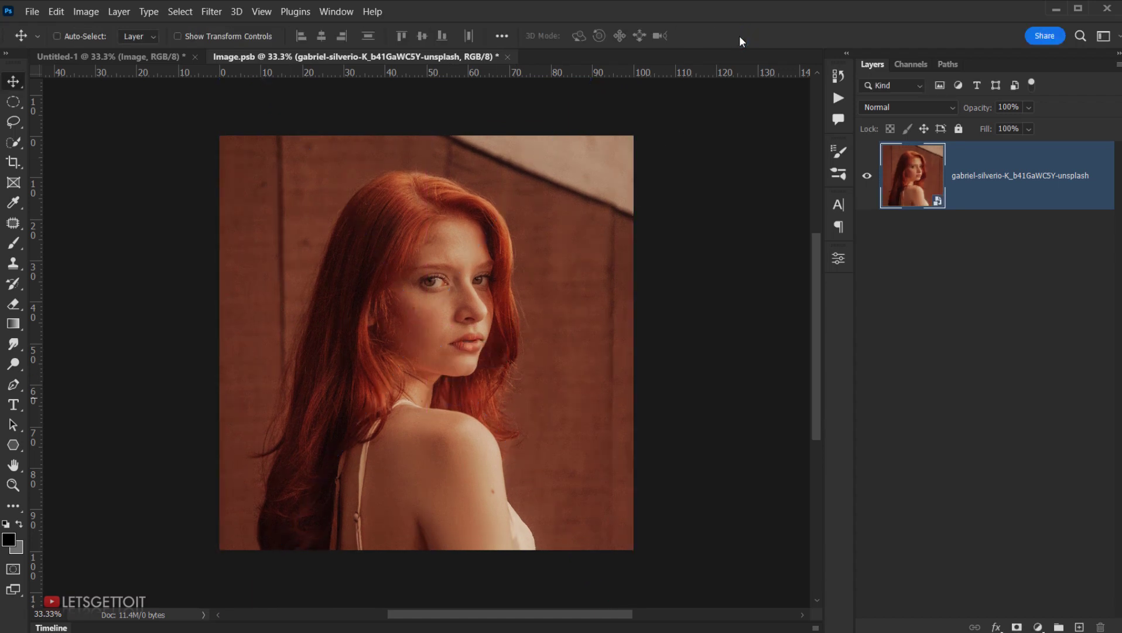
left_click(507, 57)
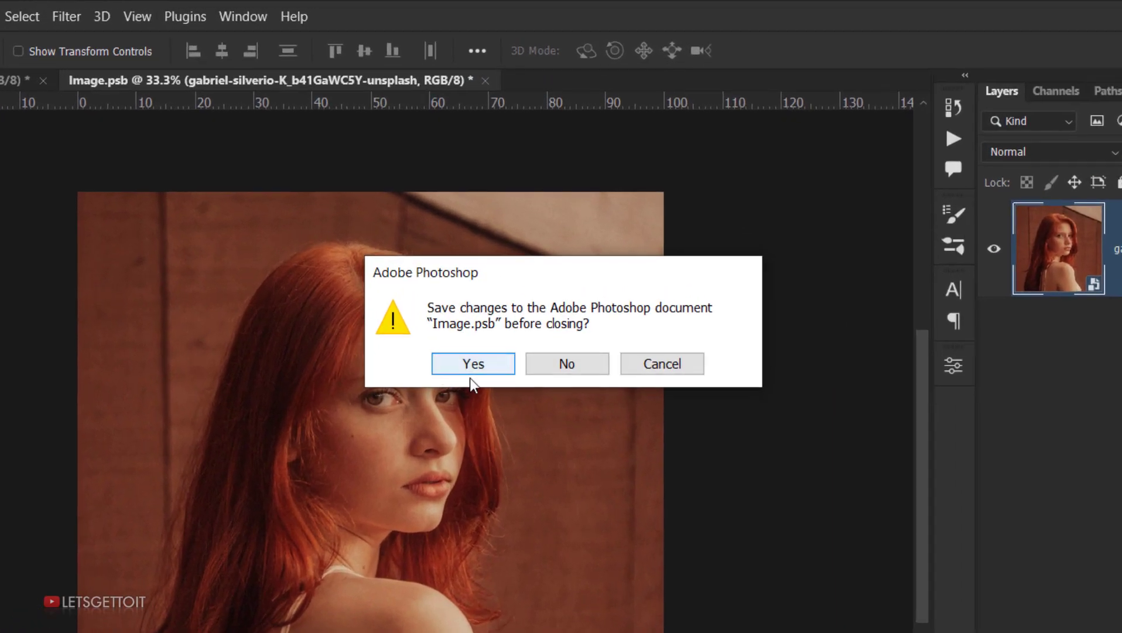
left_click(505, 368)
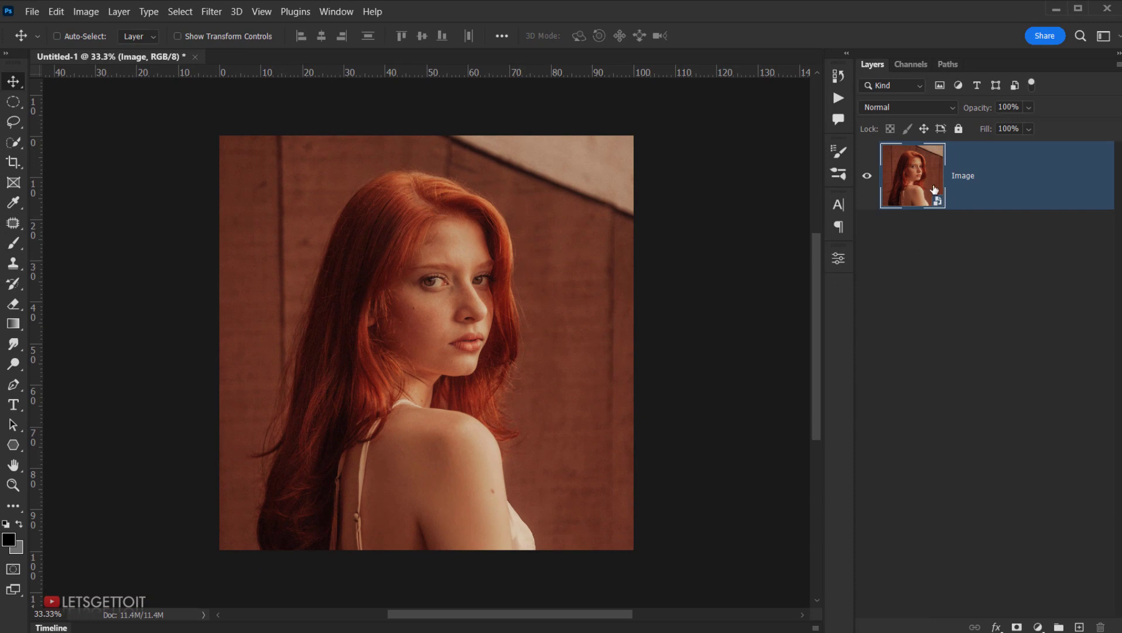
- Apply Add Noise to the Image layer with 12% amount, Gaussian distribution and Monochromatic off, and delete the smart filter mask
left_click(211, 11)
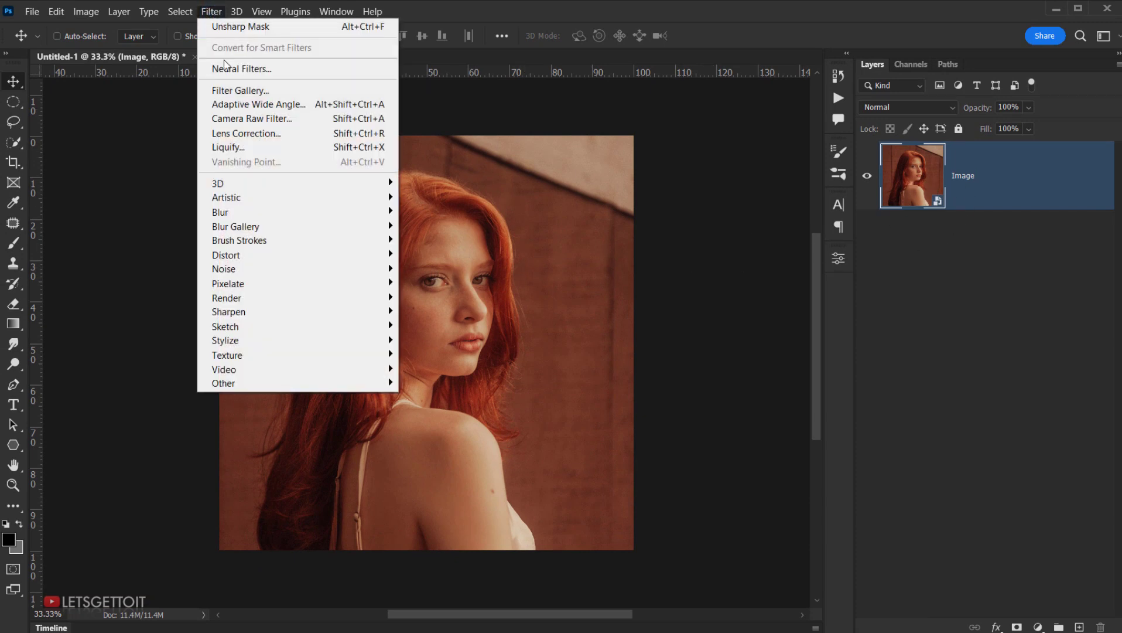
mouse_move(285, 269)
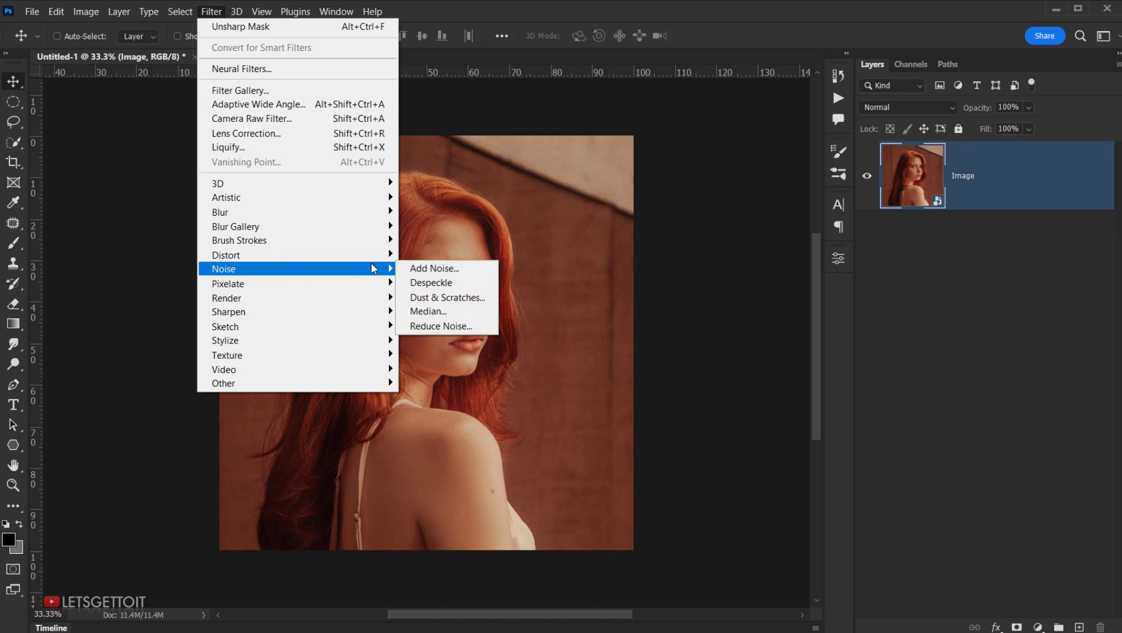
left_click(490, 272)
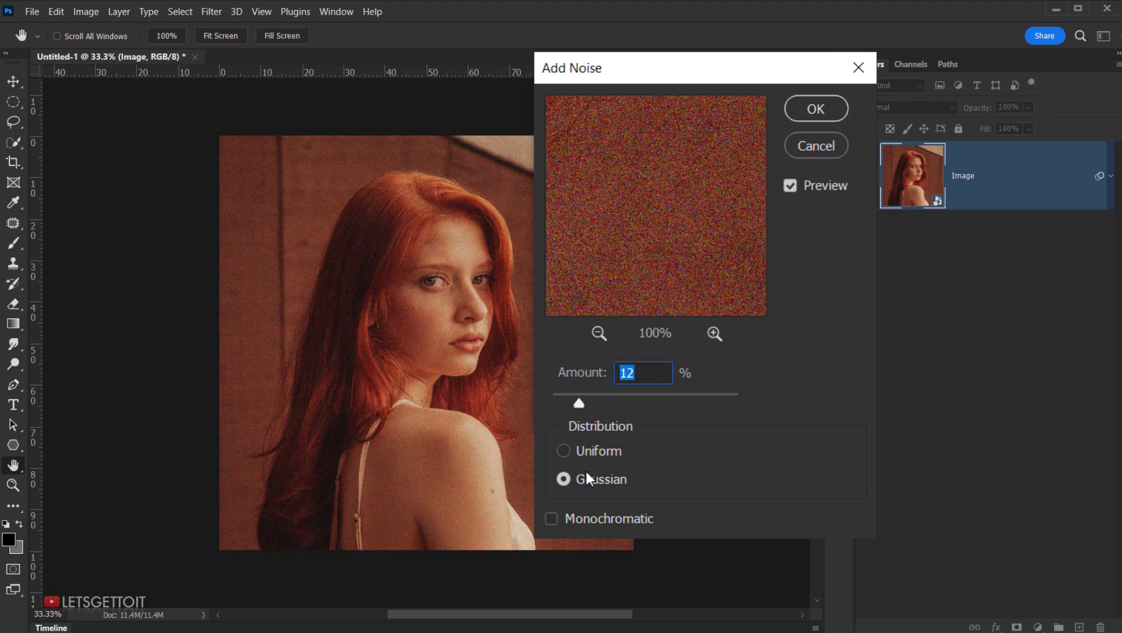
left_click(565, 480)
left_click(555, 520)
left_click(556, 521)
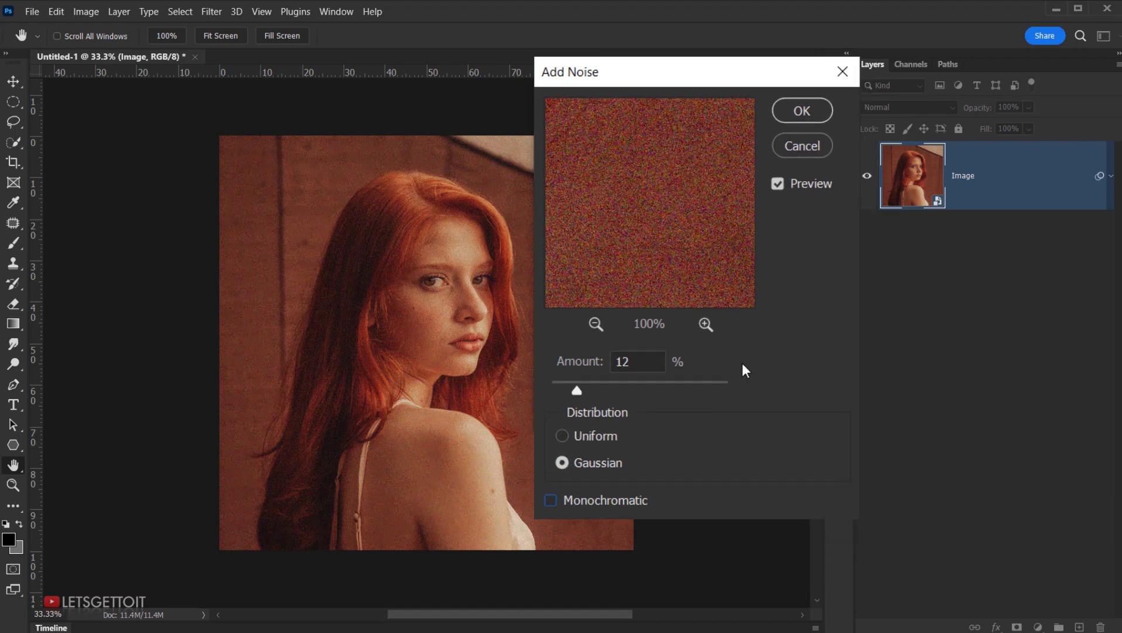
left_click(740, 121)
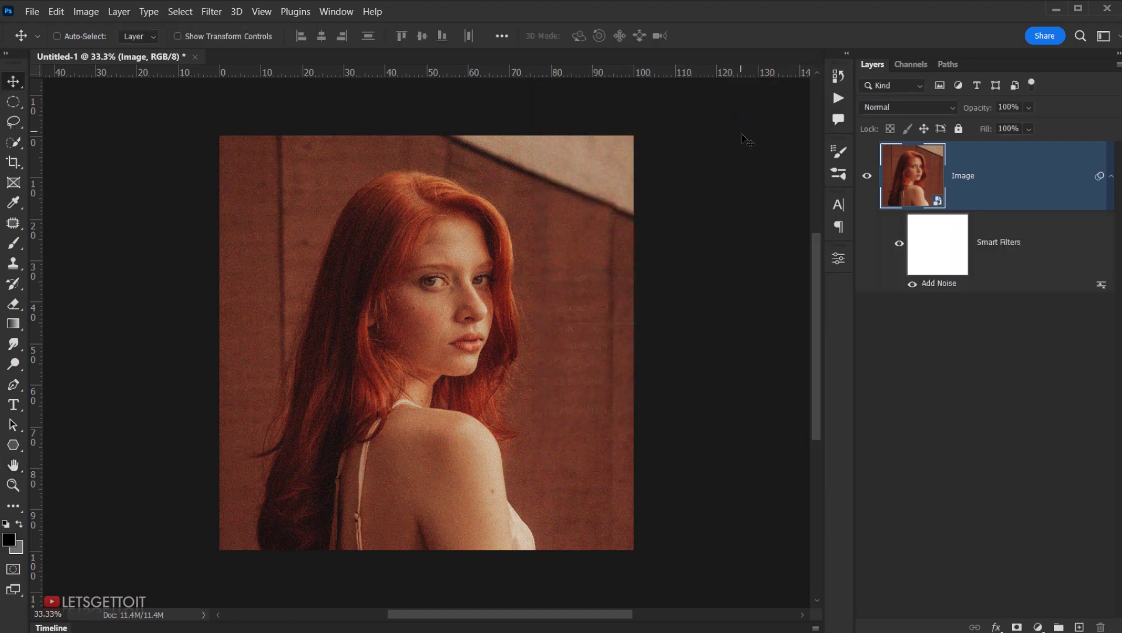
left_click_drag(937, 247, 1102, 625)
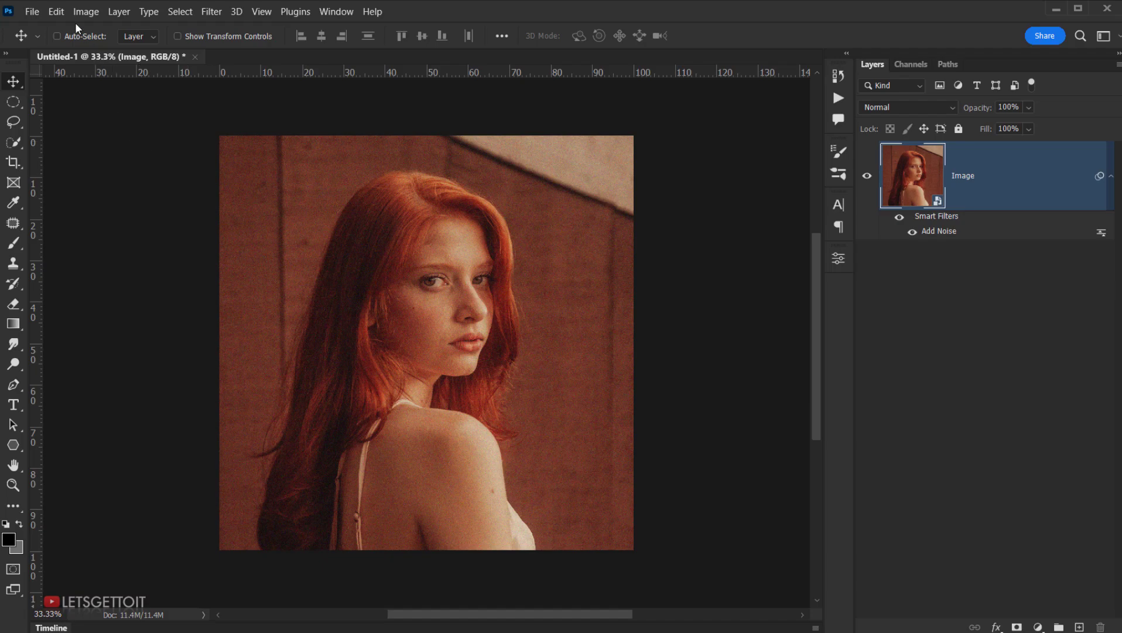
- Apply a Hue/Saturation adjustment to the Image layer with saturation -45 and collapse its smart filter list
left_click(85, 12)
mouse_move(205, 52)
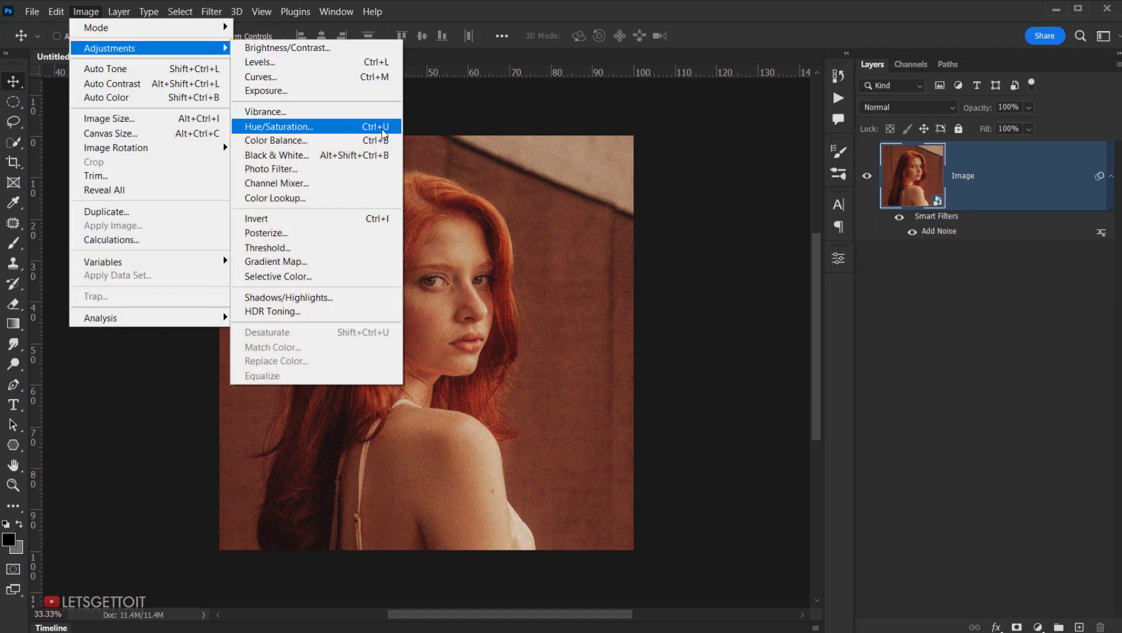
left_click(392, 132)
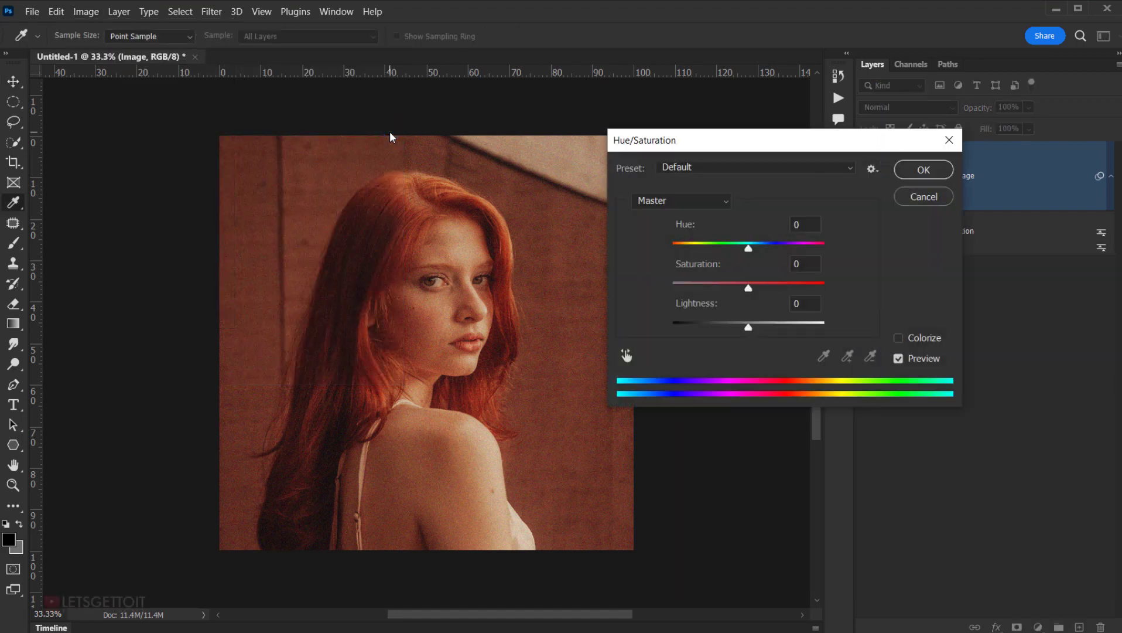
left_click_drag(759, 334, 716, 350)
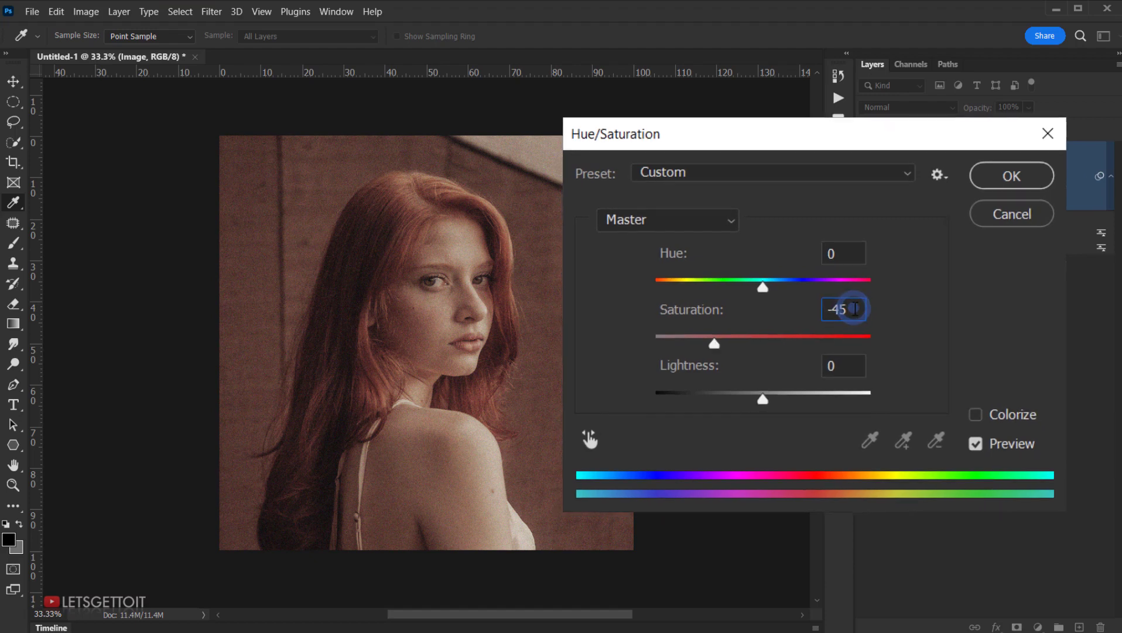
left_click(927, 171)
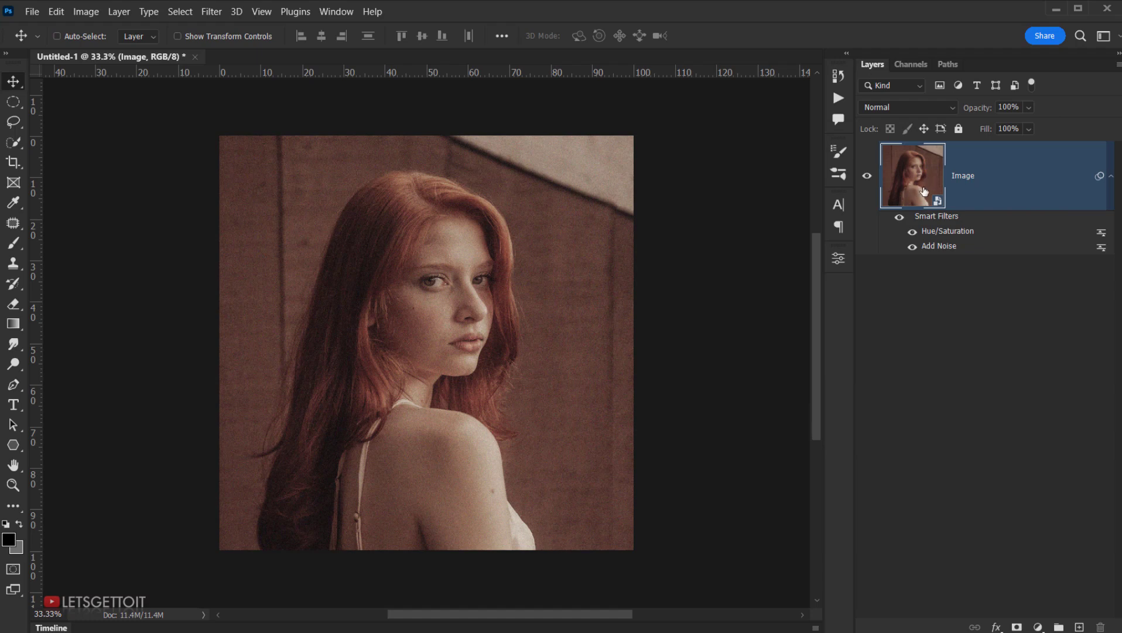
left_click(1111, 176)
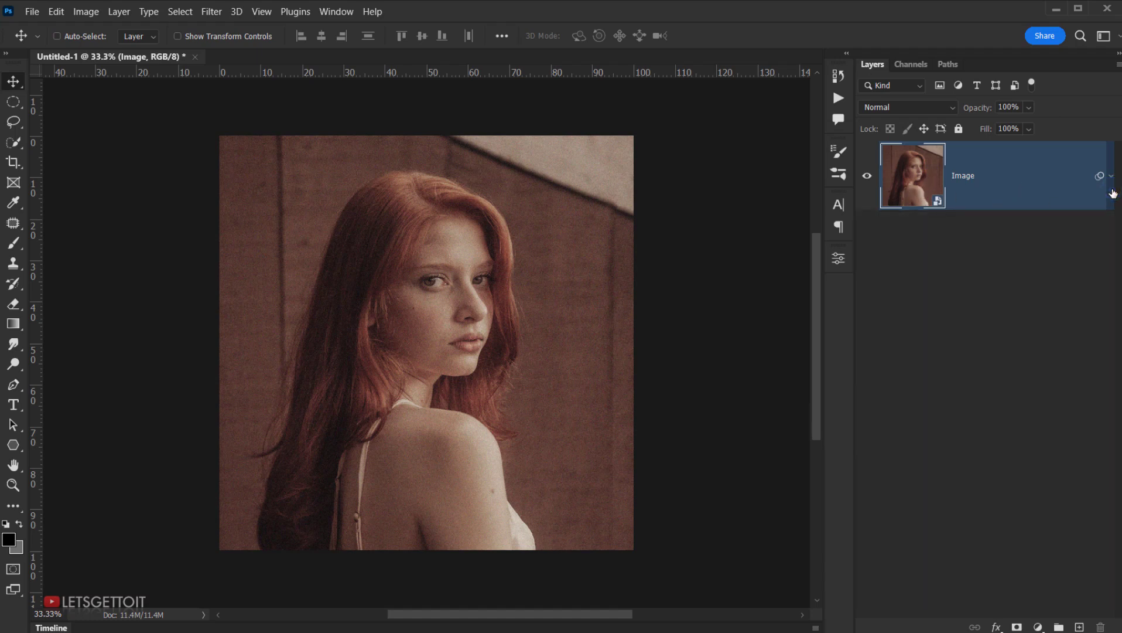
- Place Texture.jpg from the Animated Old Vintage folder above the Image layer at 100% scale
key("alt+Tab")
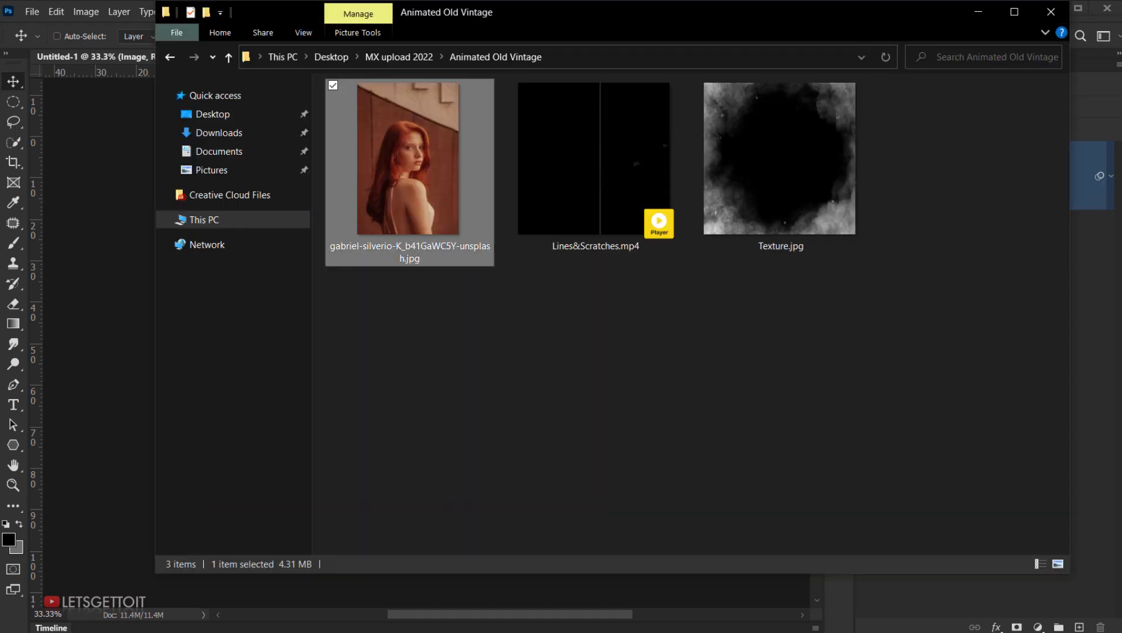
left_click(804, 178)
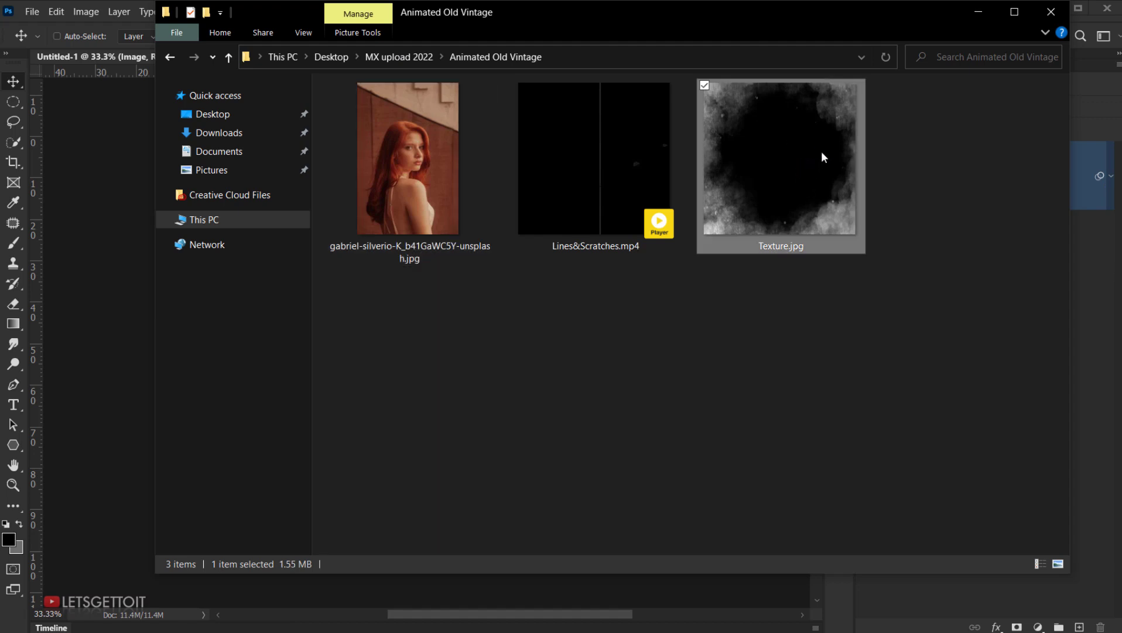
left_click_drag(814, 170, 103, 330)
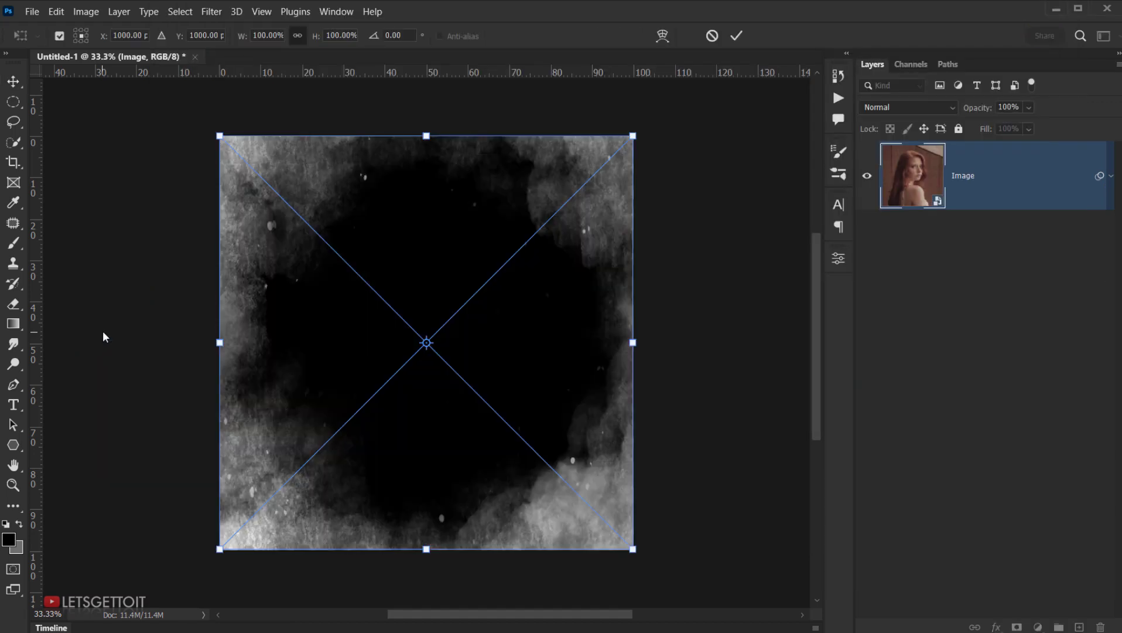
left_click(743, 35)
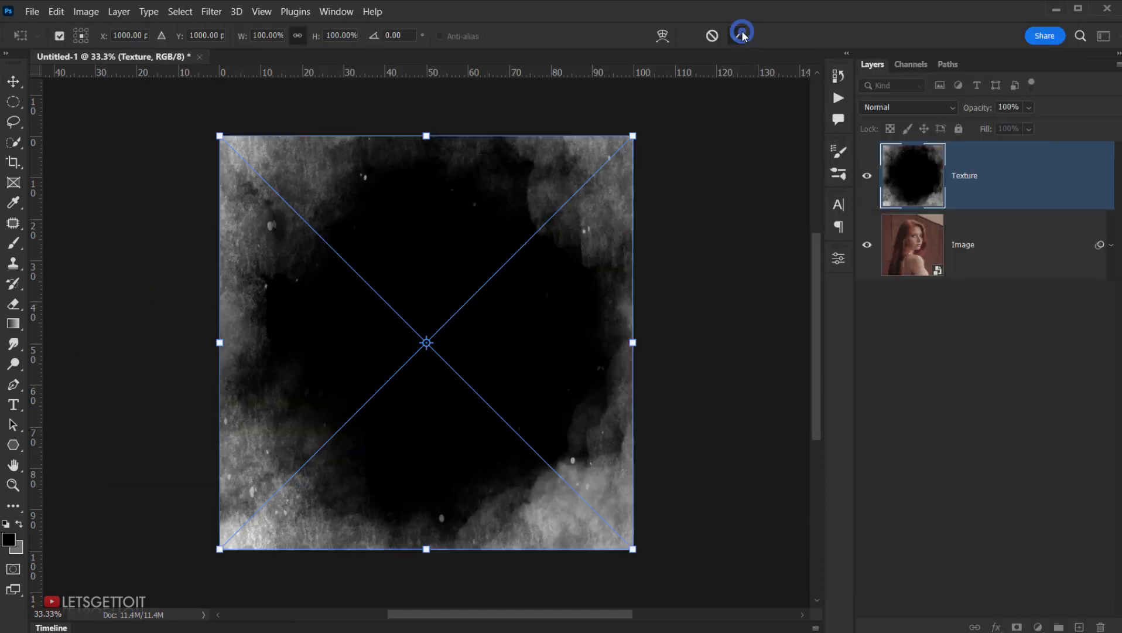
- Rasterize the Texture layer, set its blend mode to Screen, and compare the image with and without it
right_click(1033, 194)
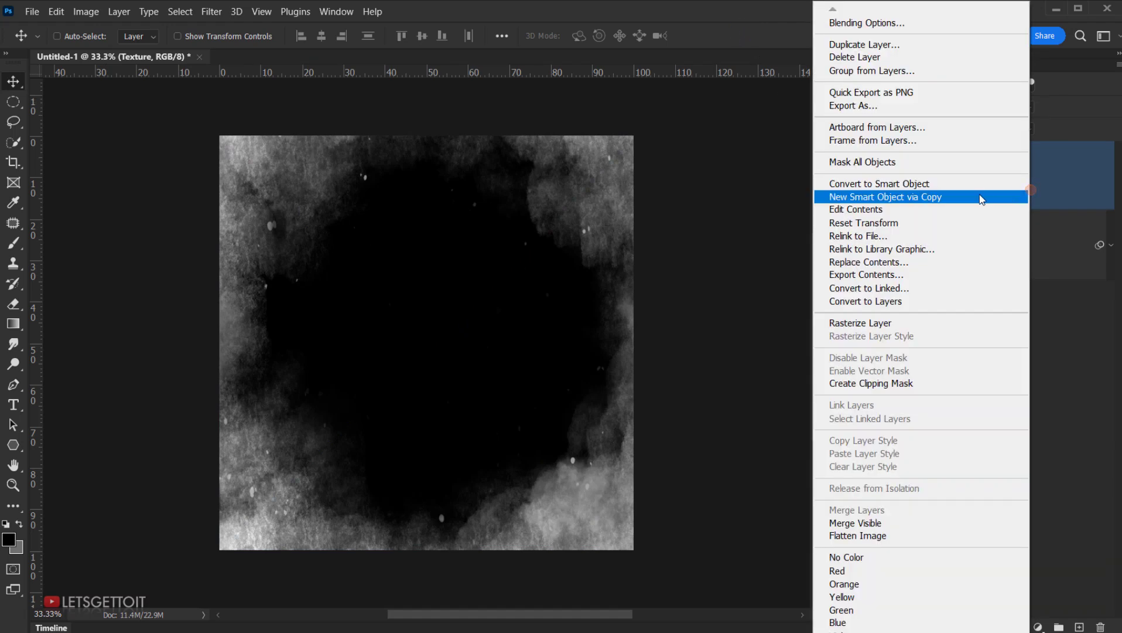
left_click(866, 324)
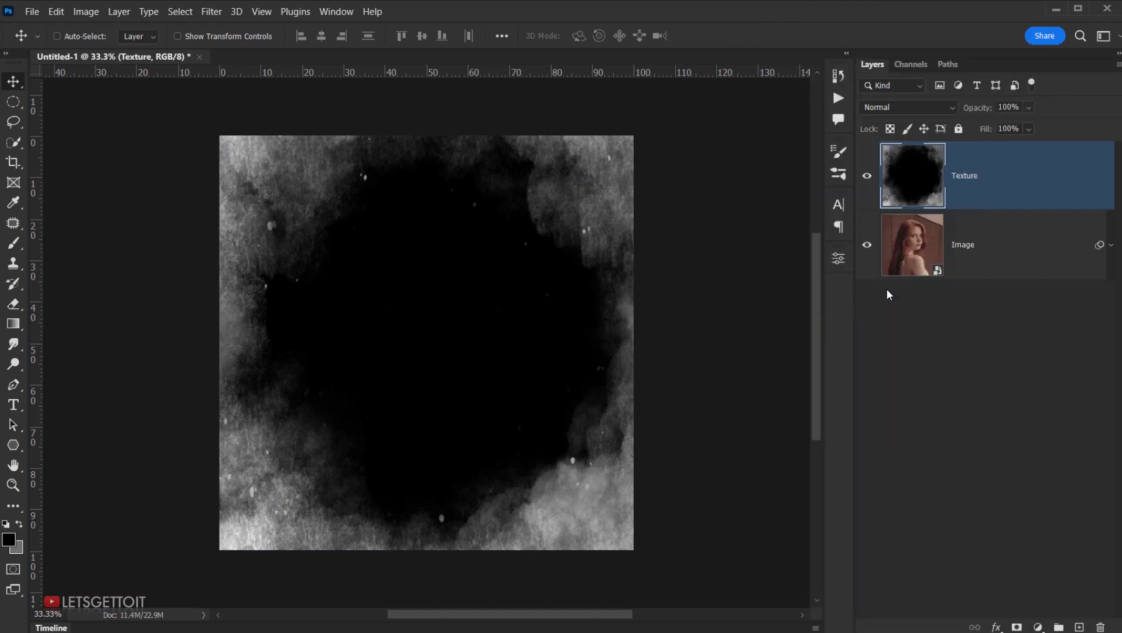
left_click(898, 108)
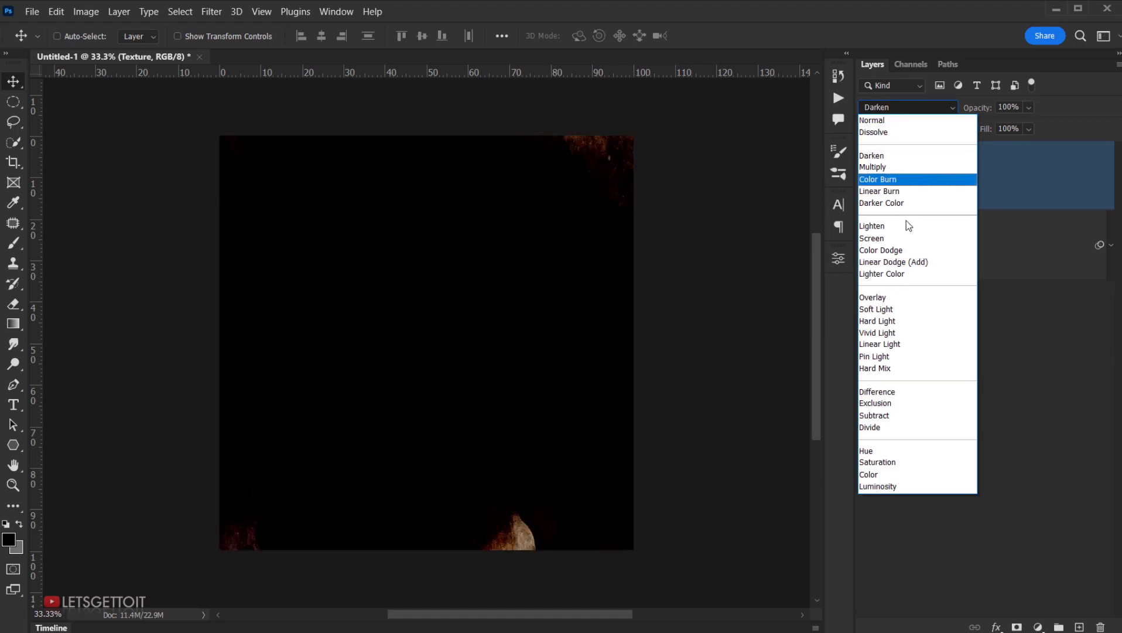
left_click(900, 238)
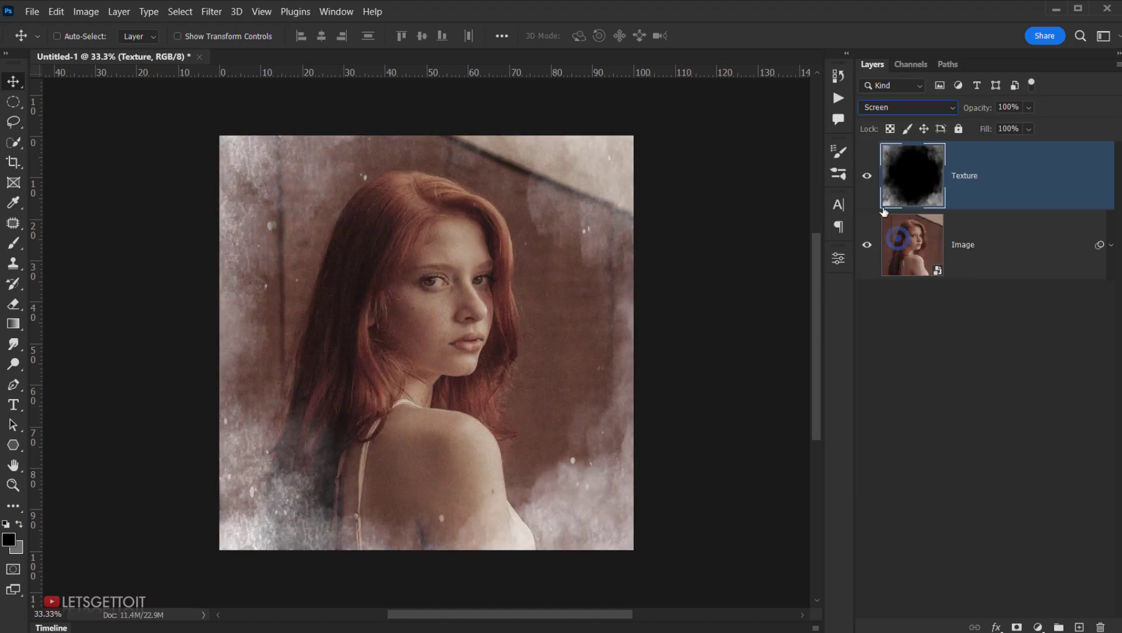
left_click(867, 176)
left_click(867, 176)
- Place Lines&Scratches.mp4 from the Animated Old Vintage folder above the Texture layer, scaled to 231.48% to fill the canvas
key("alt+Tab")
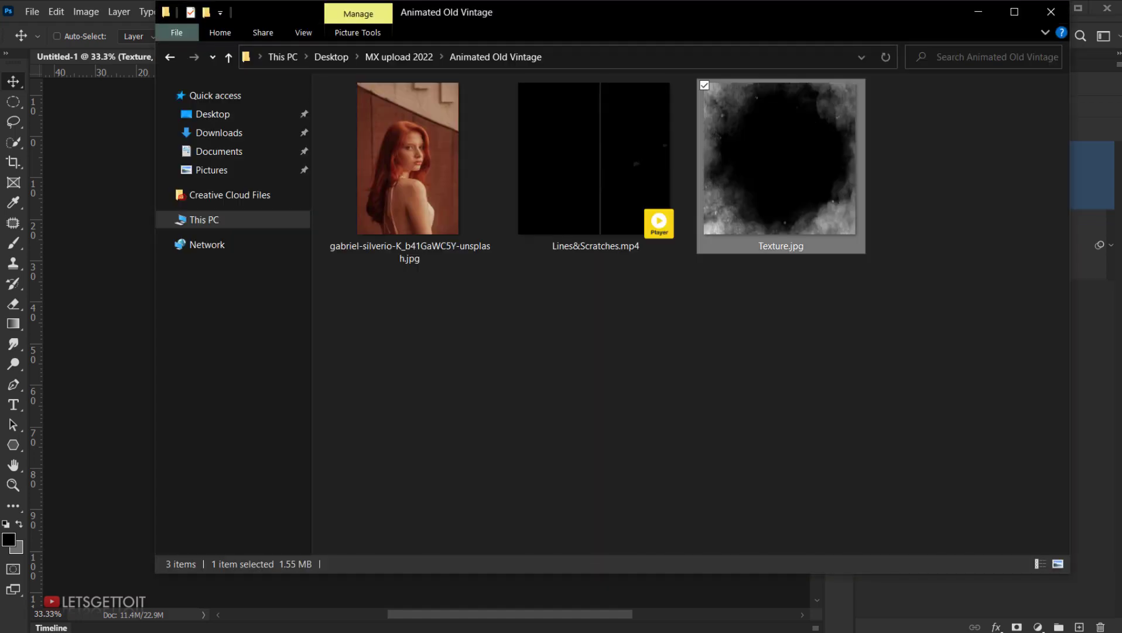
left_click(613, 115)
left_click_drag(589, 173, 118, 265)
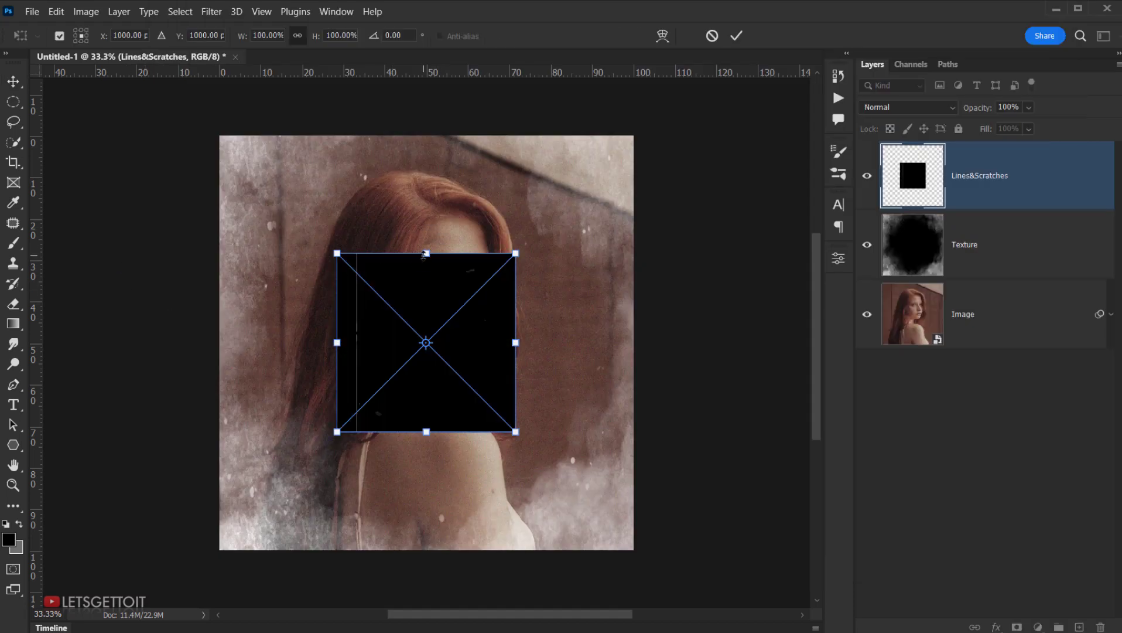
left_click_drag(426, 253, 426, 136)
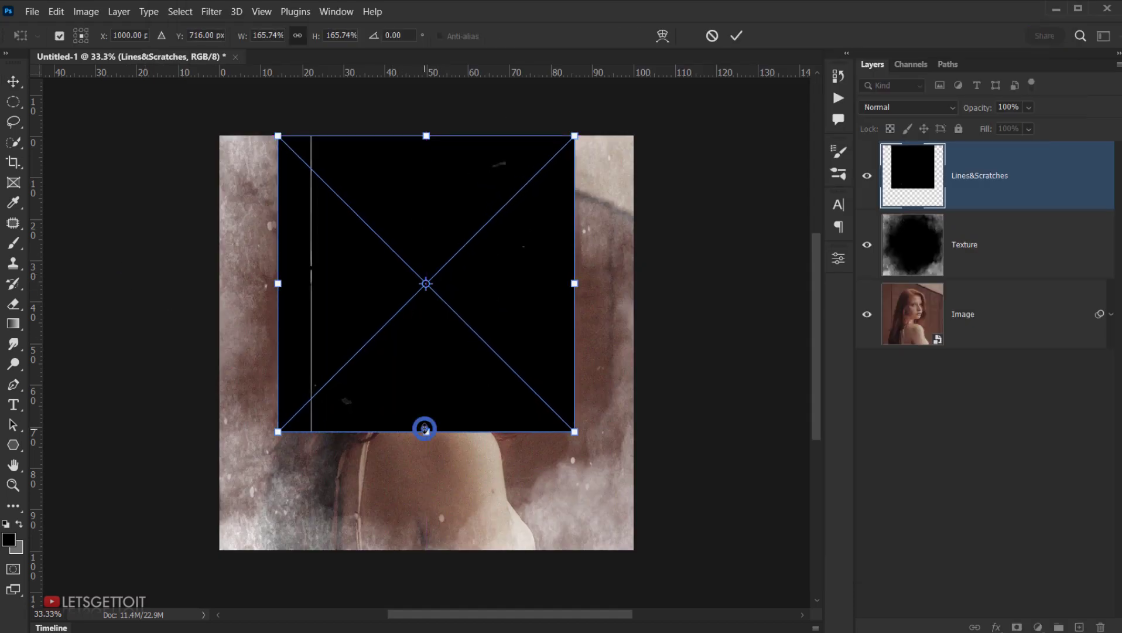
left_click_drag(426, 432, 424, 544)
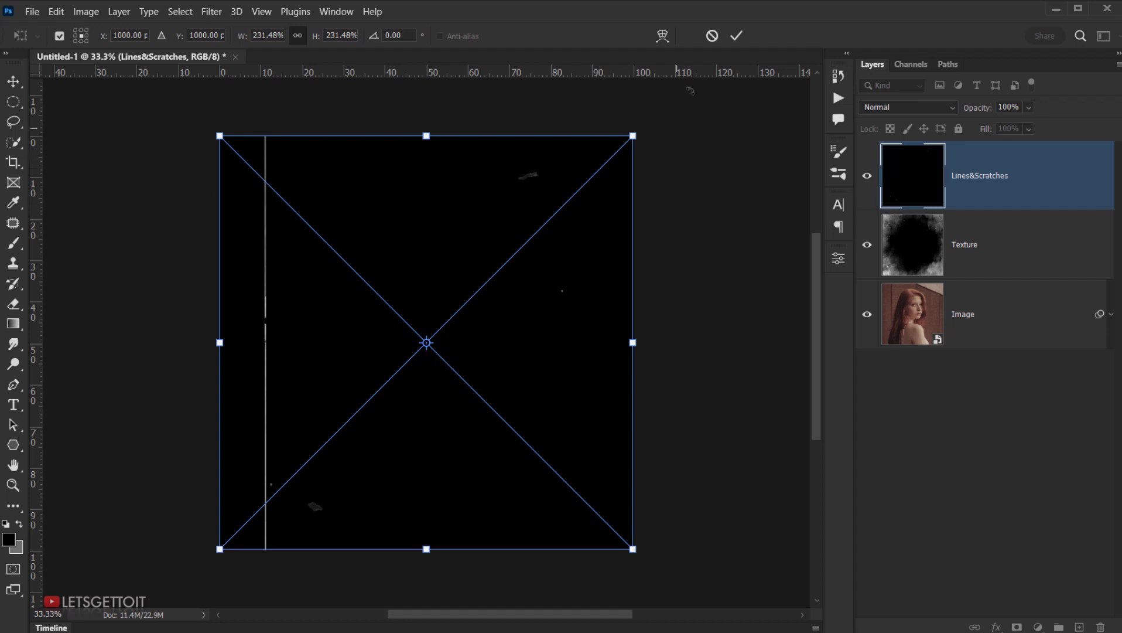
left_click(738, 39)
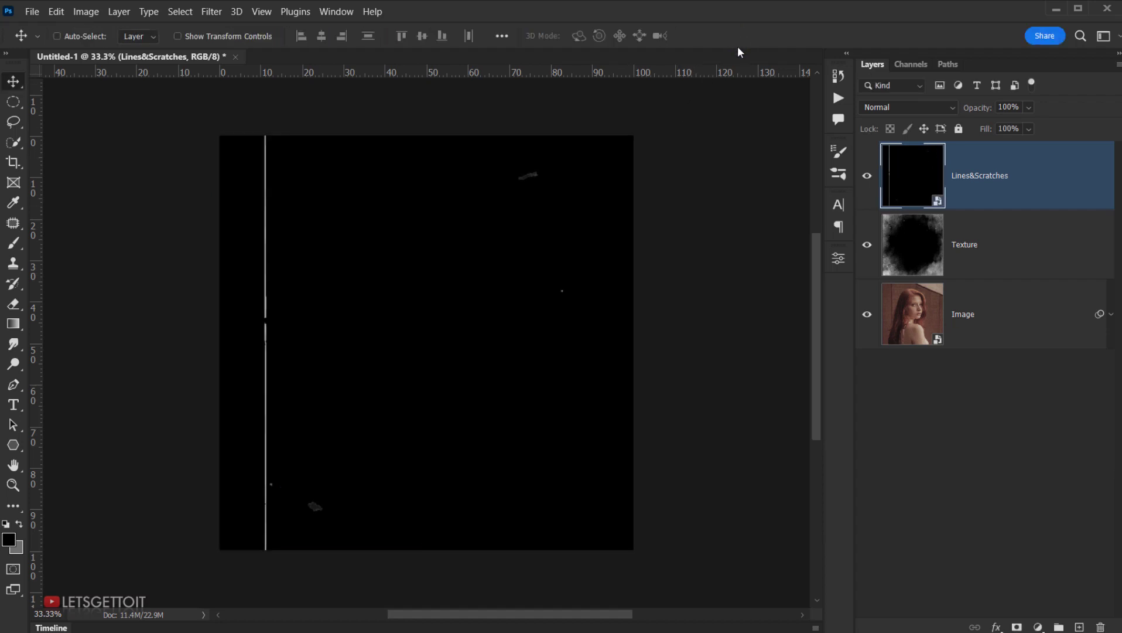
- Set the Lines&Scratches layer to Screen blend mode at 70% opacity and compare the image with and without it
left_click(957, 108)
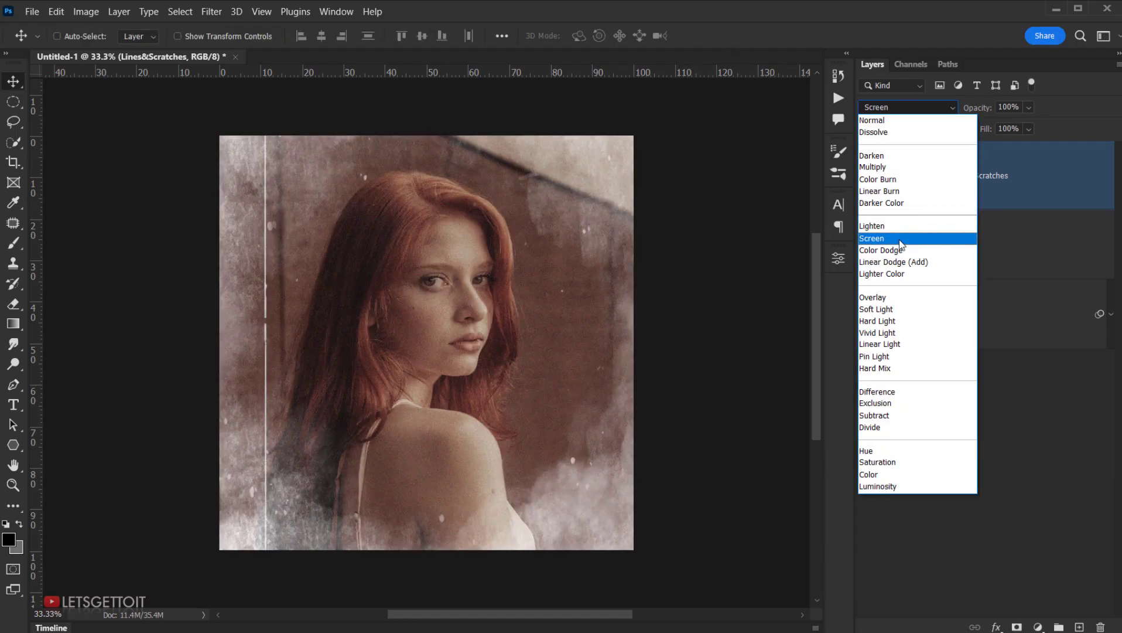
left_click(901, 241)
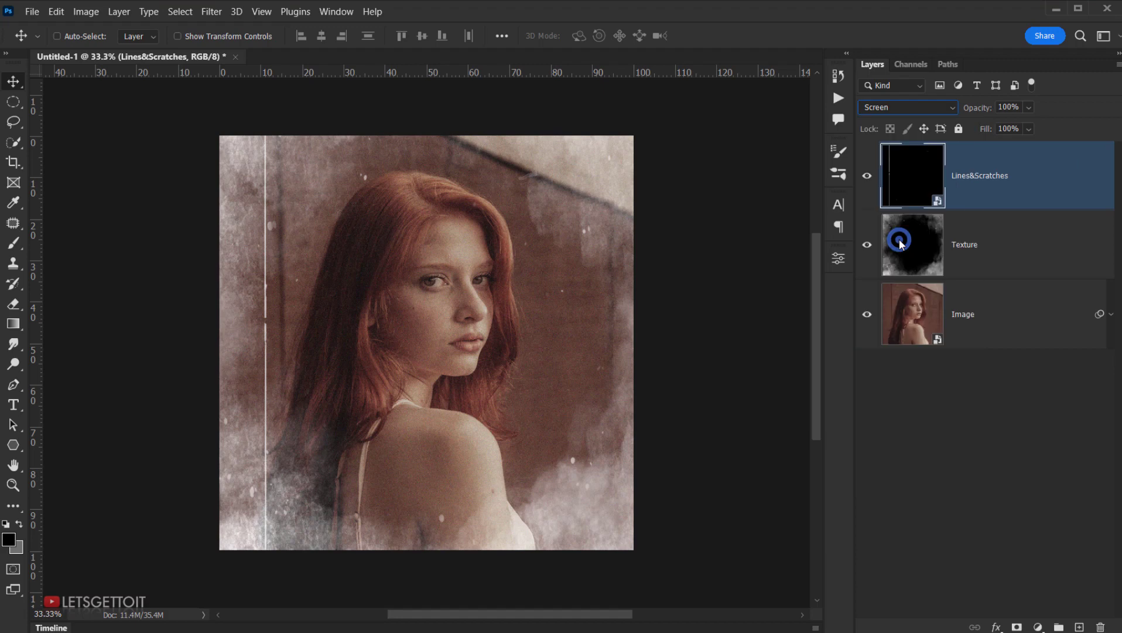
left_click(1017, 108)
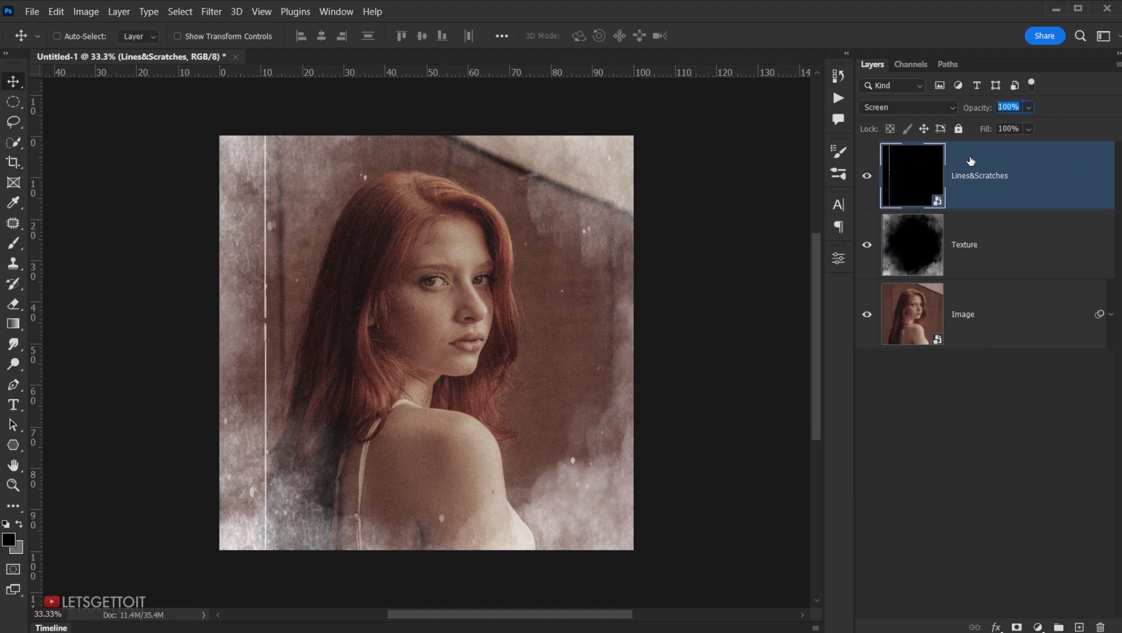
type("70")
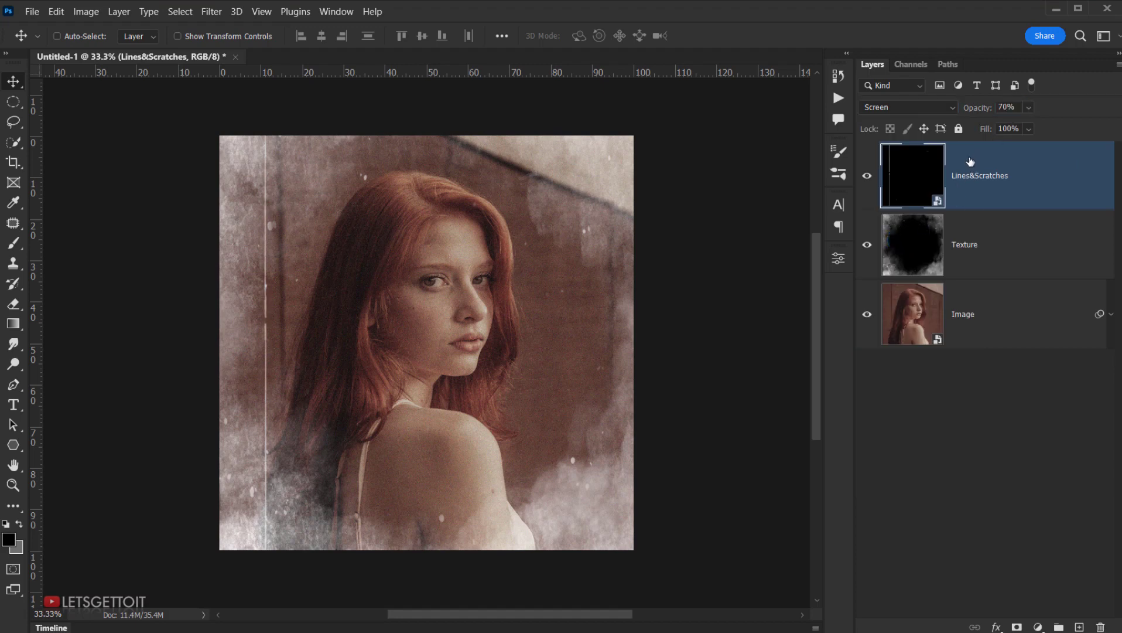
left_click(868, 175)
left_click(868, 175)
- Add a Color Lookup adjustment layer above Lines&Scratches using the Candlelight.CUBE 3D LUT
left_click(976, 190)
left_click(1037, 627)
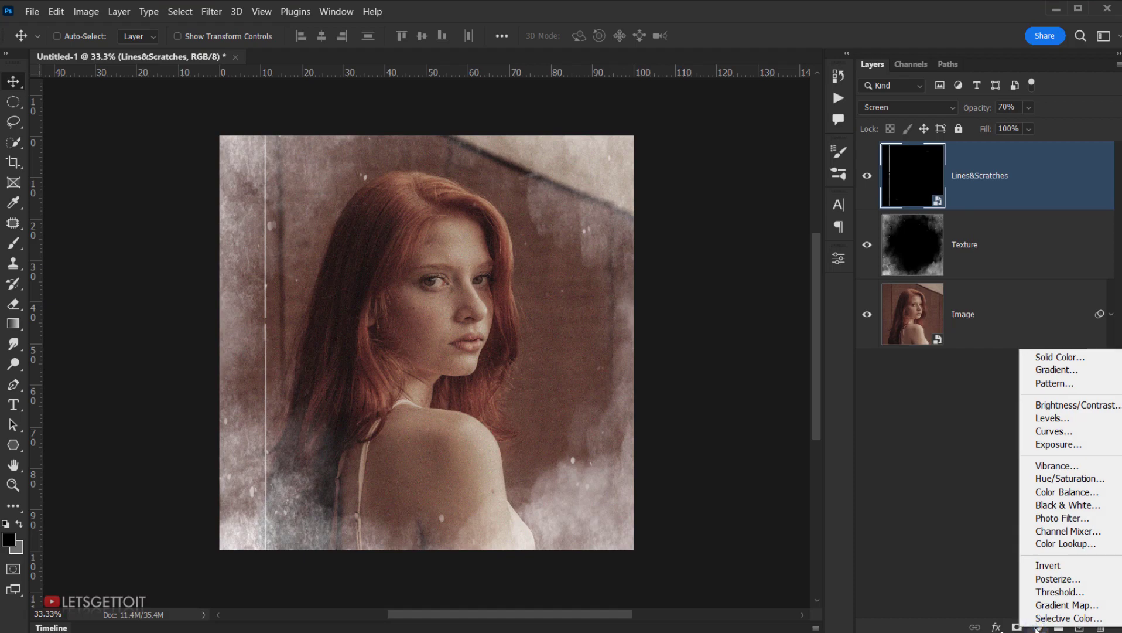
left_click(1065, 543)
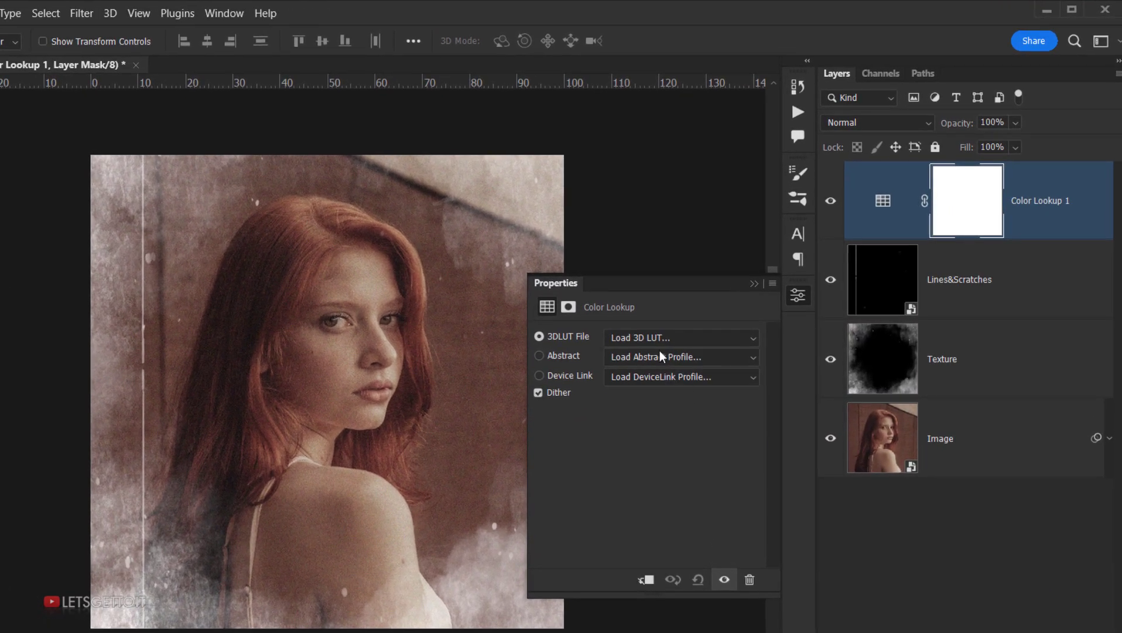
left_click(706, 302)
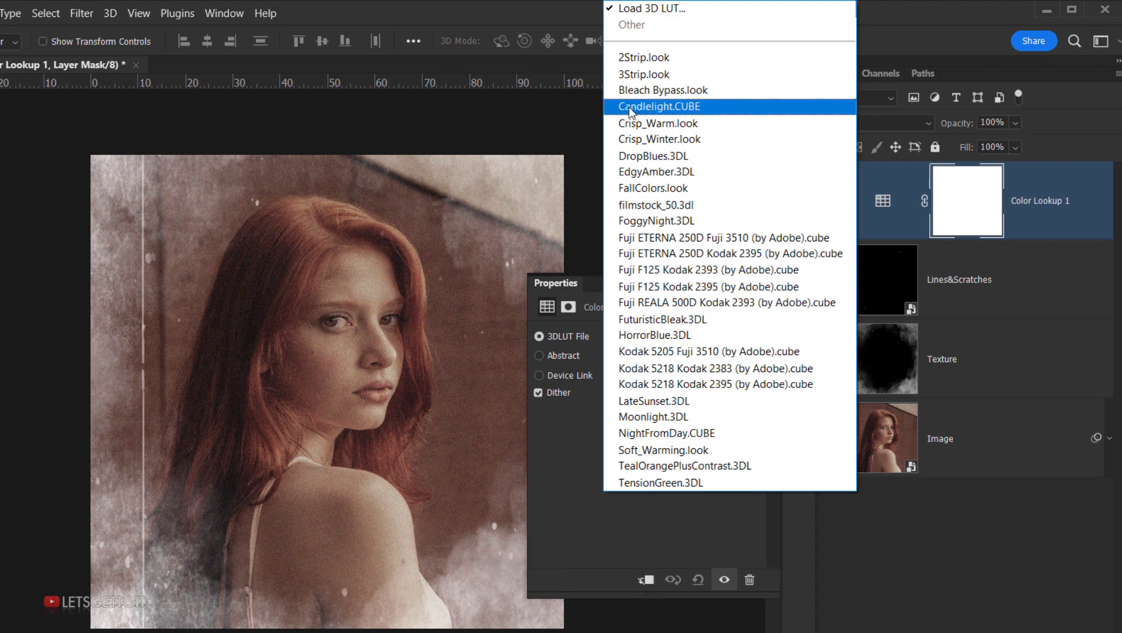
left_click(691, 108)
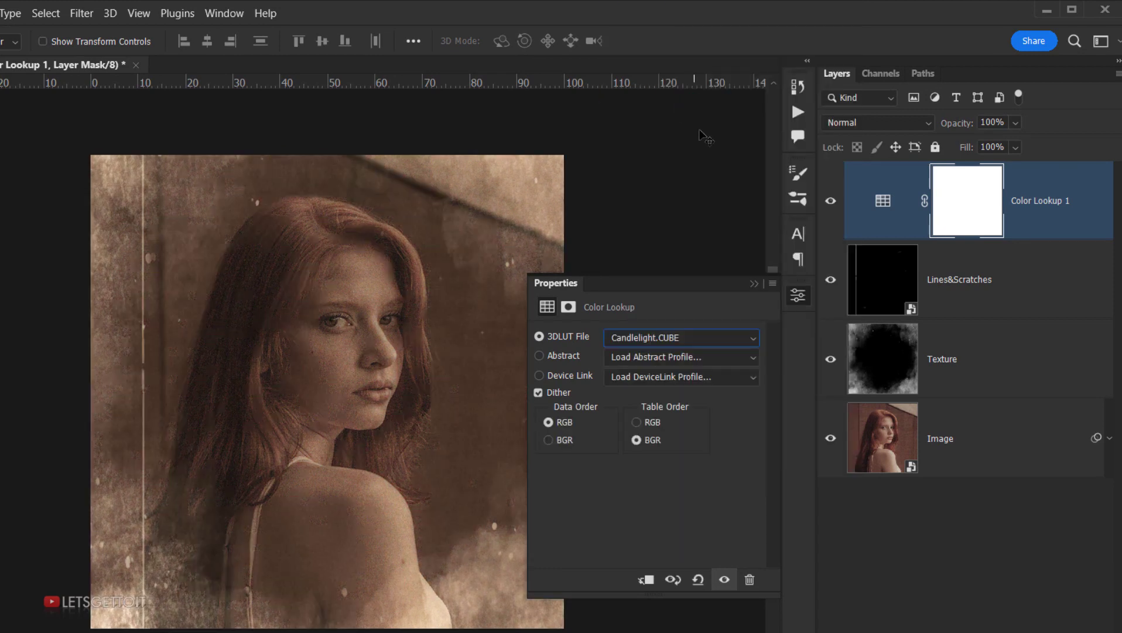
left_click(756, 285)
- Set the Color Lookup layer's opacity to 90% and compare the image with and without it
left_click(1003, 121)
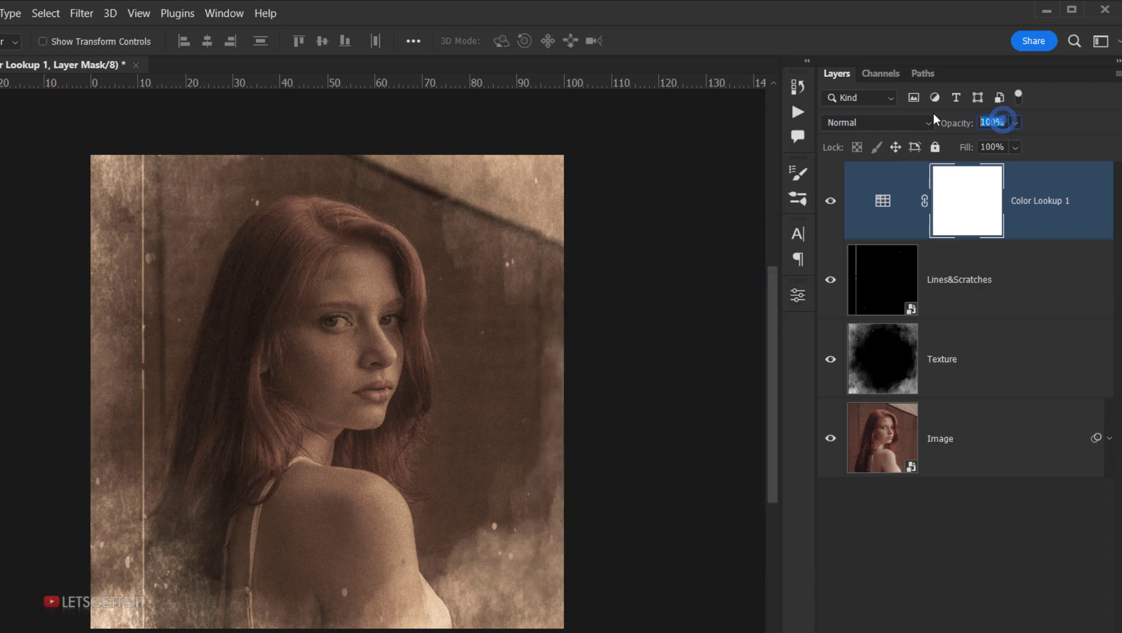
type("90")
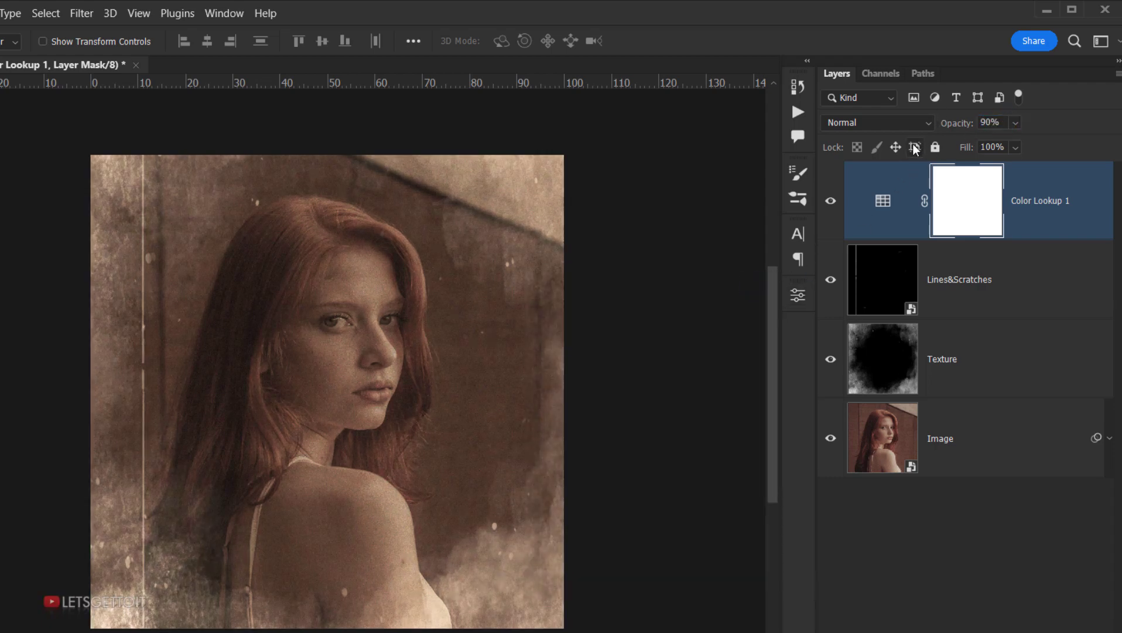
left_click(836, 198)
left_click(836, 198)
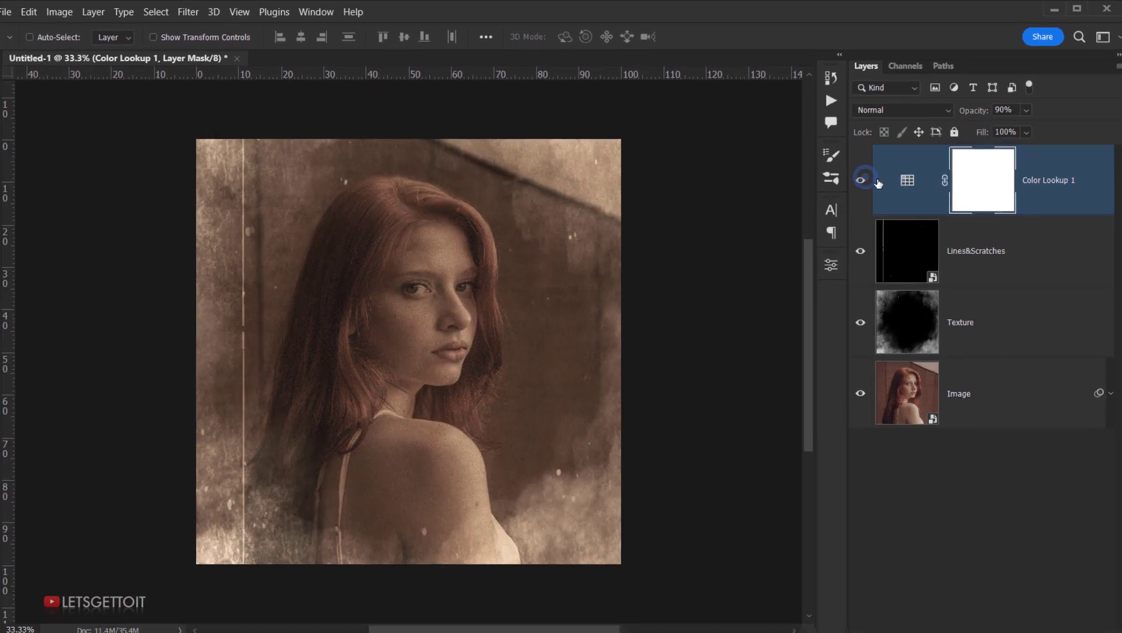
- Add a Levels adjustment layer above Color Lookup and set the Red channel's output levels to 19 and 244
left_click(1061, 190)
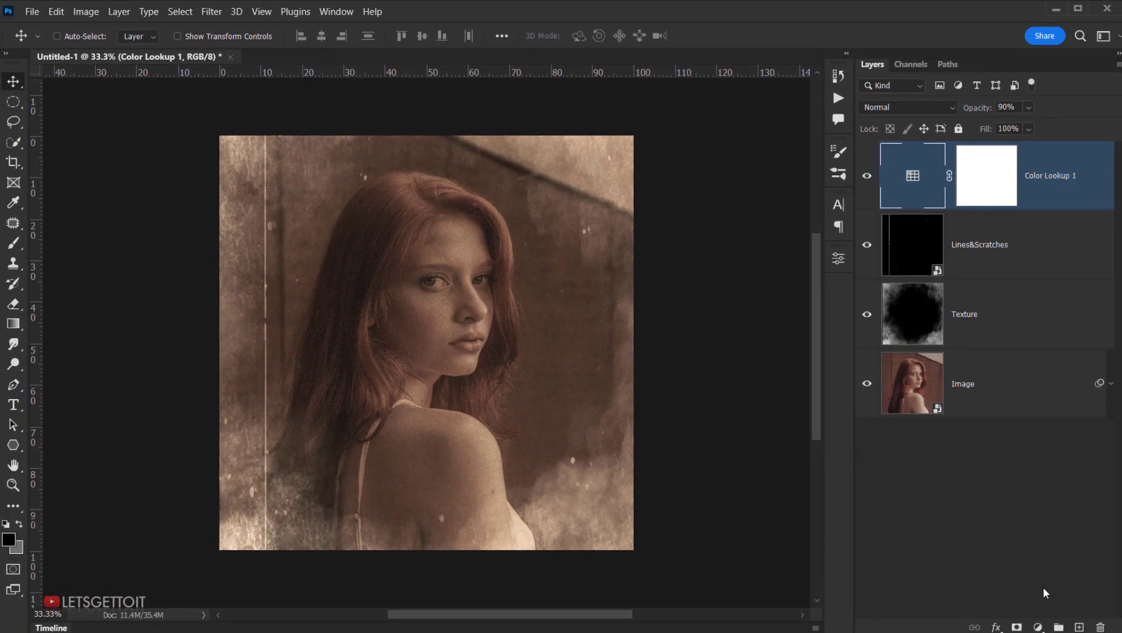
left_click(1038, 627)
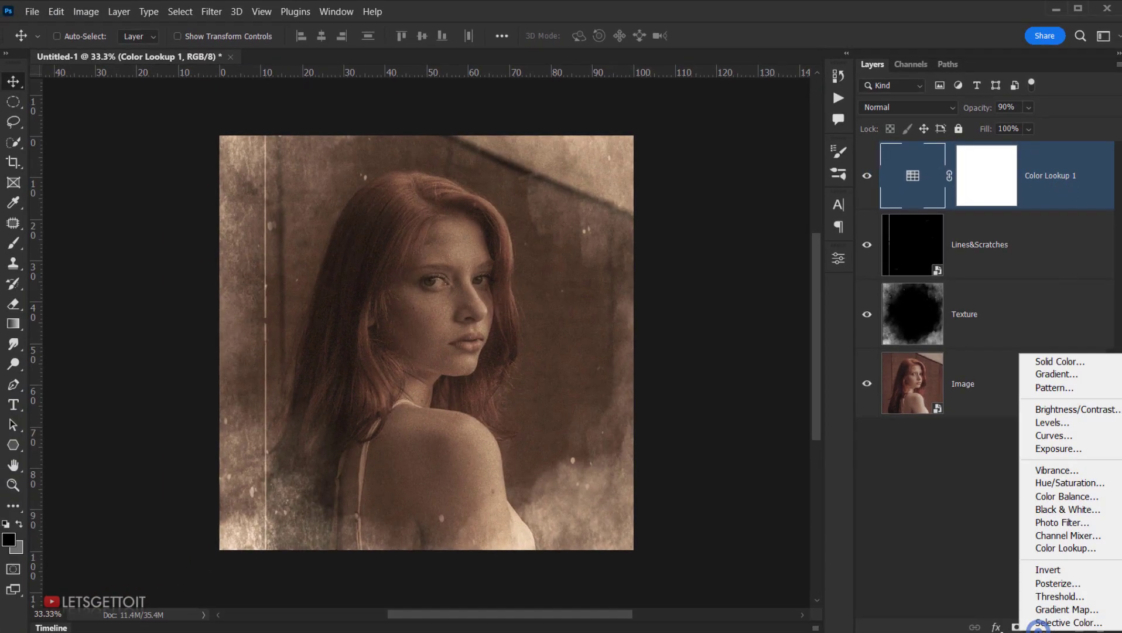
left_click(1058, 424)
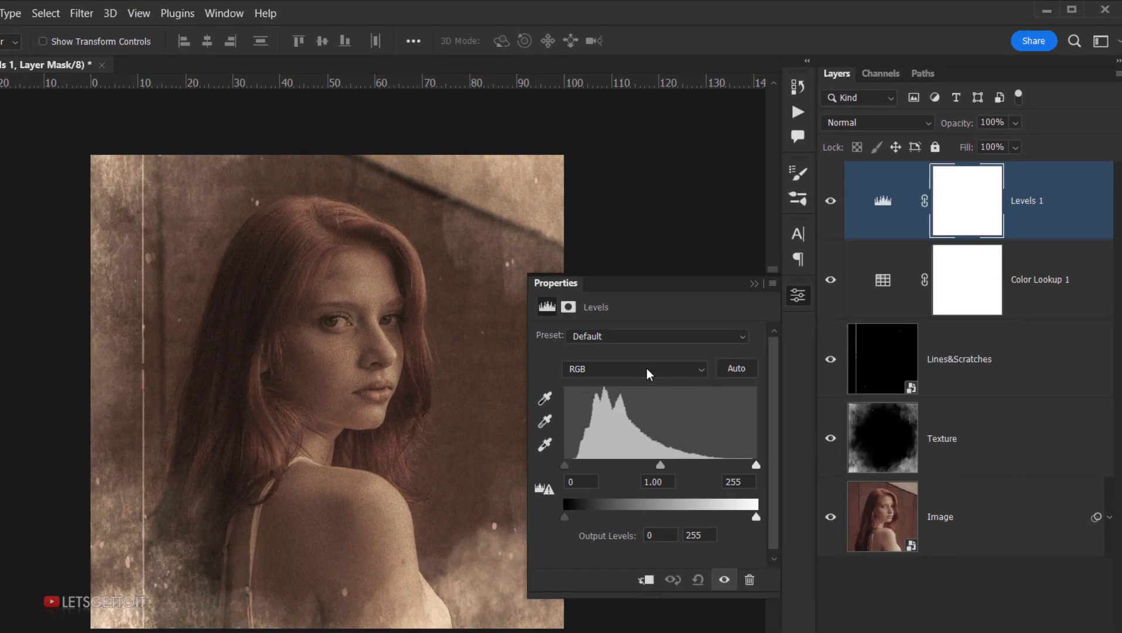
left_click(647, 369)
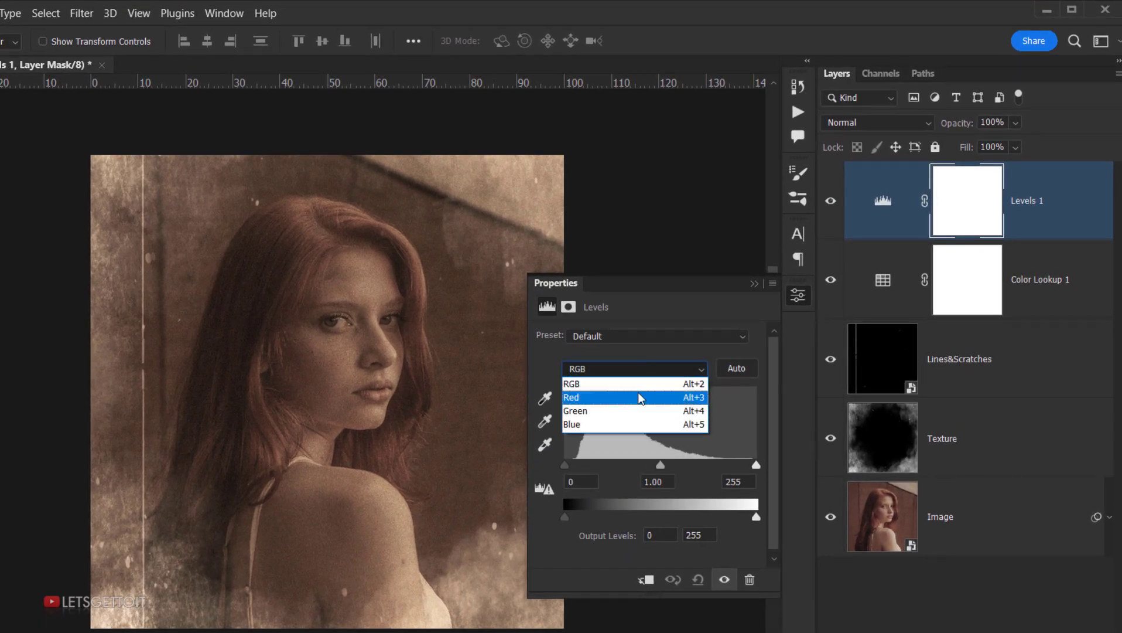
left_click(639, 392)
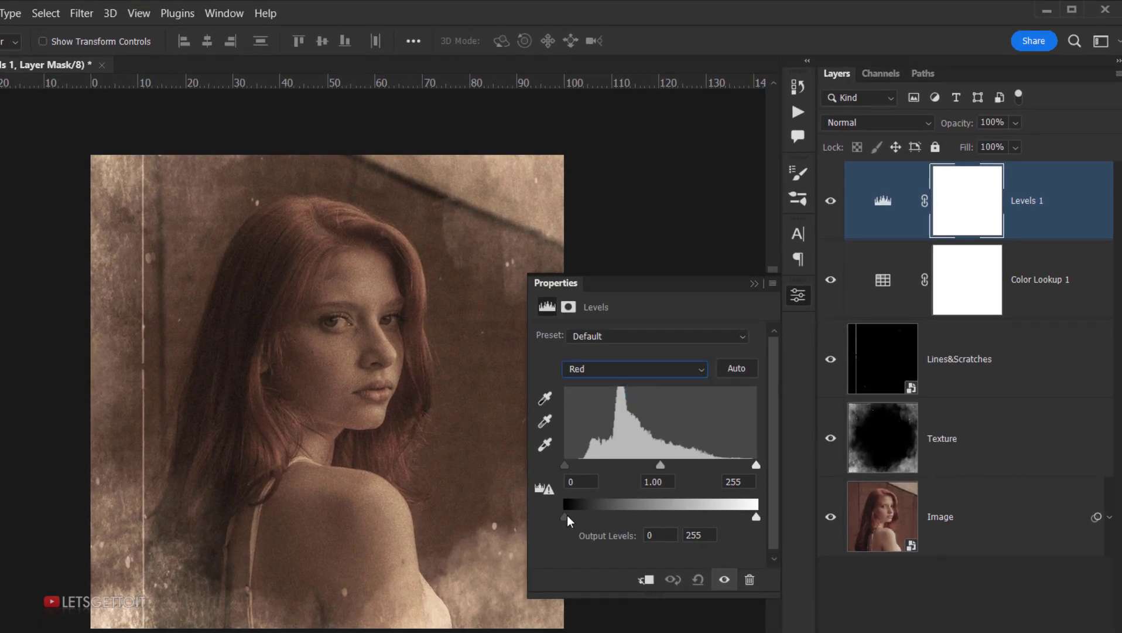
left_click_drag(569, 516, 583, 519)
left_click_drag(758, 518, 750, 521)
- Set the Levels adjustment's Blue channel black output to 18 and lower its white output level
left_click(604, 368)
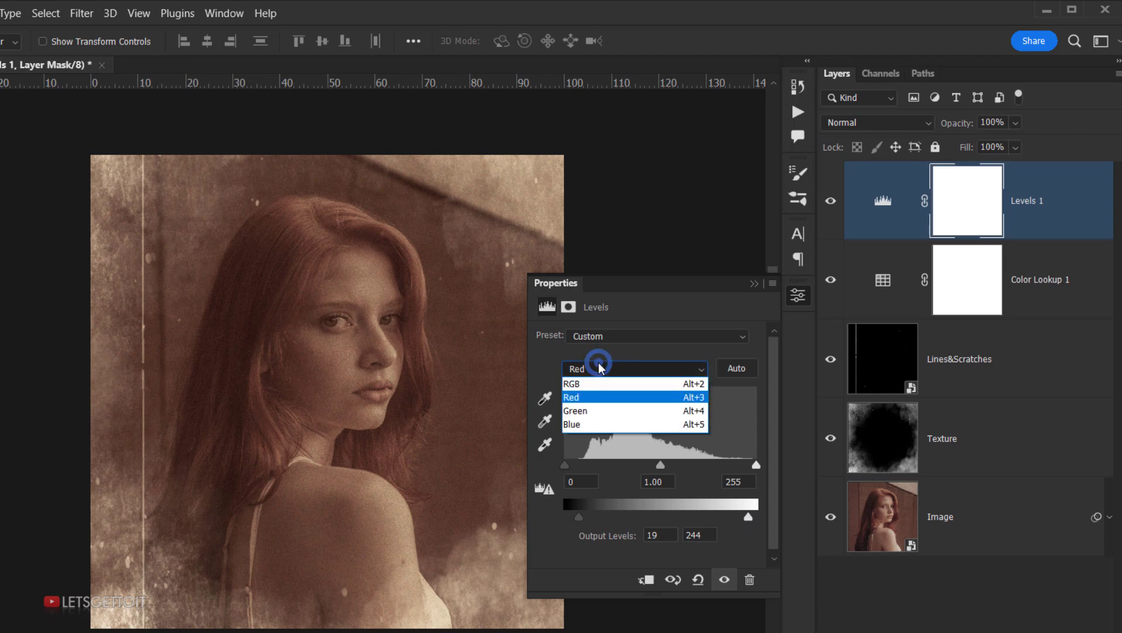
left_click(583, 426)
left_click_drag(569, 513, 580, 515)
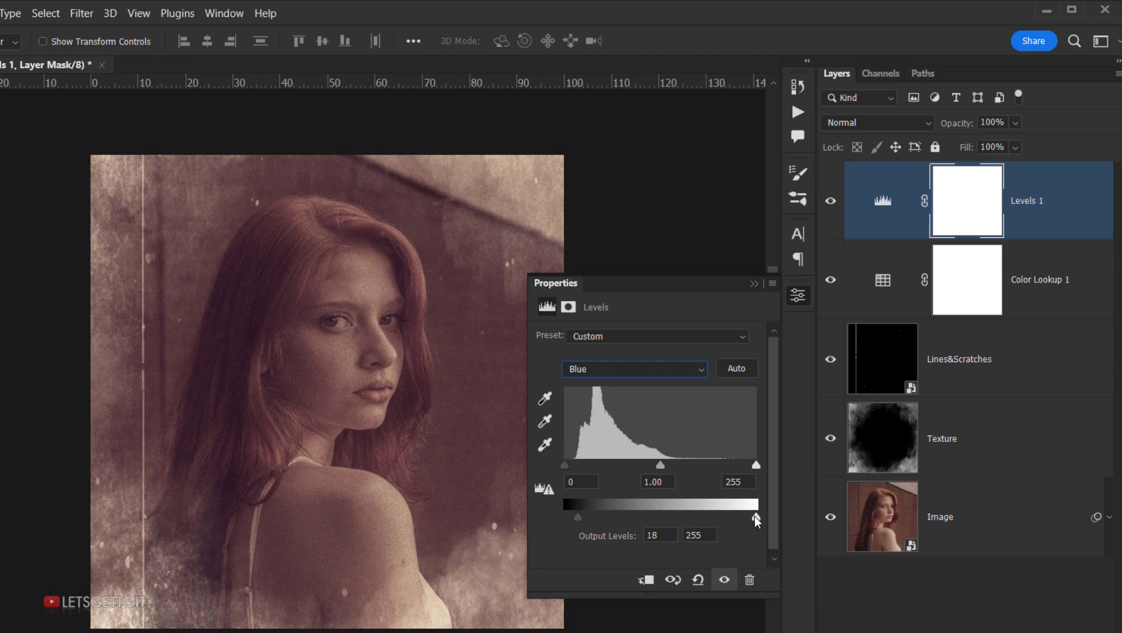
left_click_drag(757, 521, 719, 524)
- Set the Levels adjustment's Green channel output levels to 8 and 235
left_click(606, 368)
left_click(601, 415)
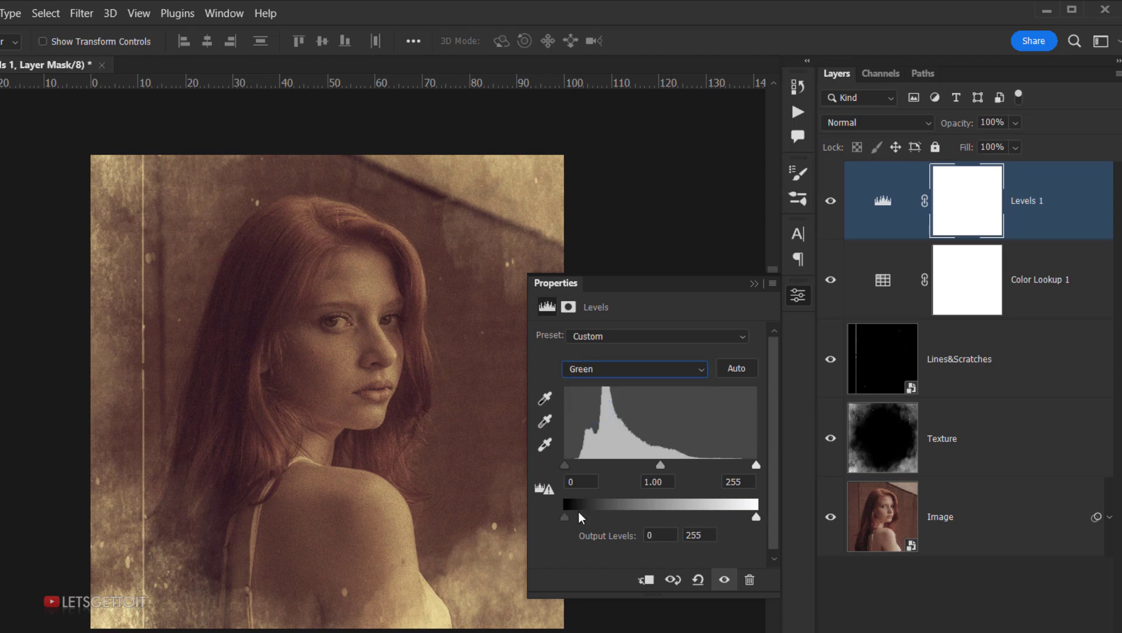
left_click_drag(566, 518, 573, 521)
left_click_drag(762, 519, 742, 518)
left_click_drag(569, 516, 571, 516)
left_click_drag(743, 521, 742, 518)
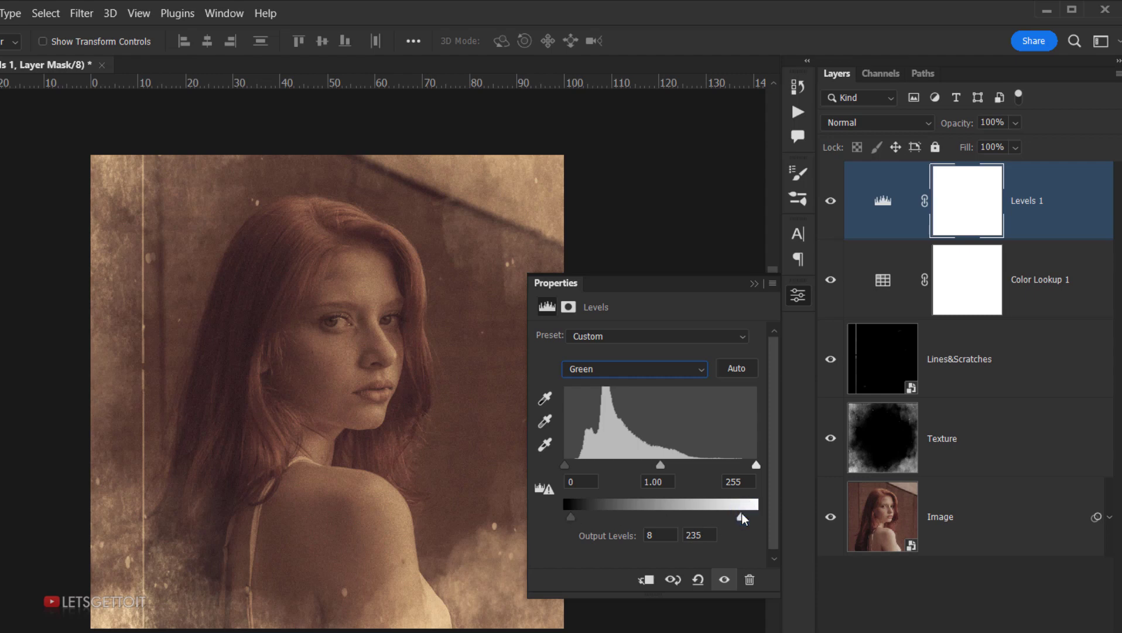
- In the RGB channel of Levels, set white input to 241, raise the black input and black output, and compare the image with and without the adjustment
left_click(622, 371)
left_click(615, 380)
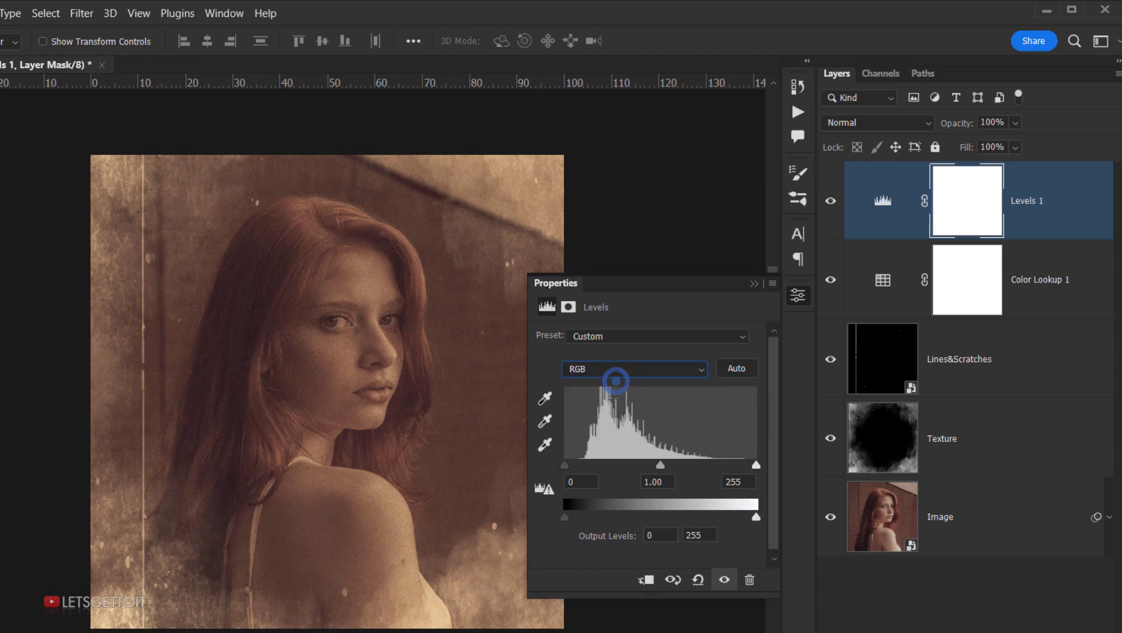
left_click_drag(567, 463, 571, 464)
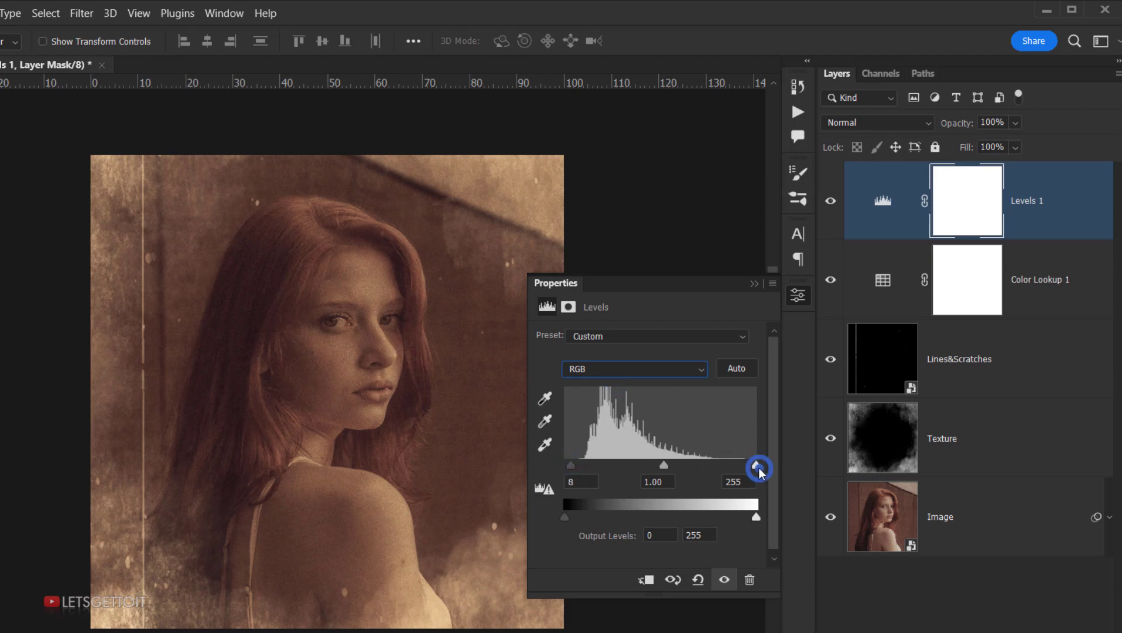
left_click_drag(758, 467, 746, 467)
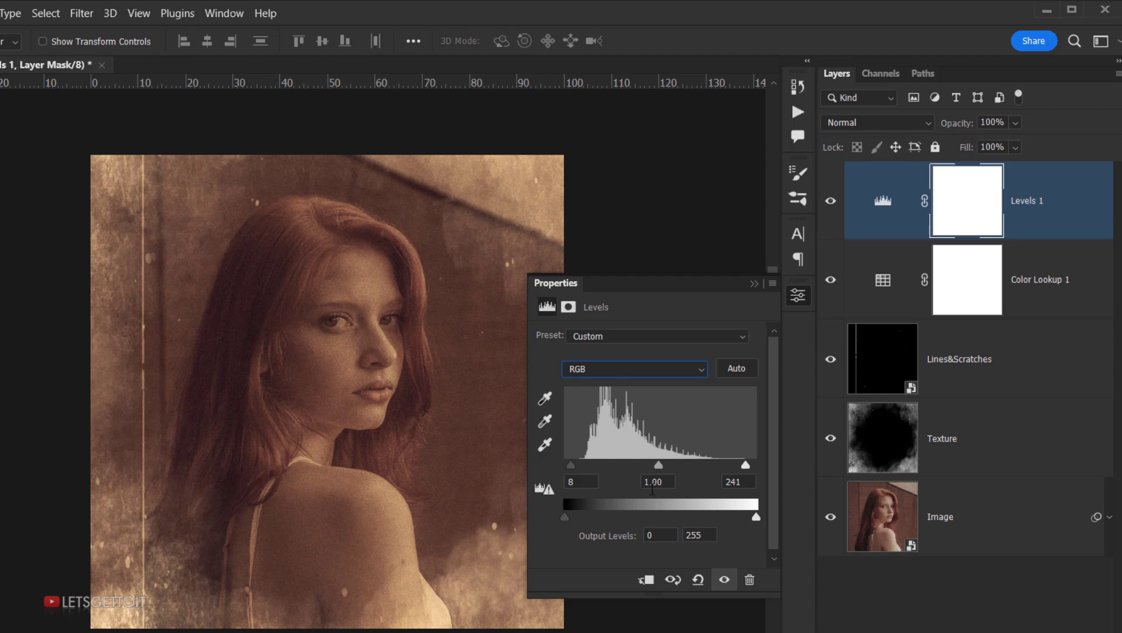
left_click_drag(571, 465, 578, 469)
left_click_drag(565, 517, 579, 521)
left_click(753, 283)
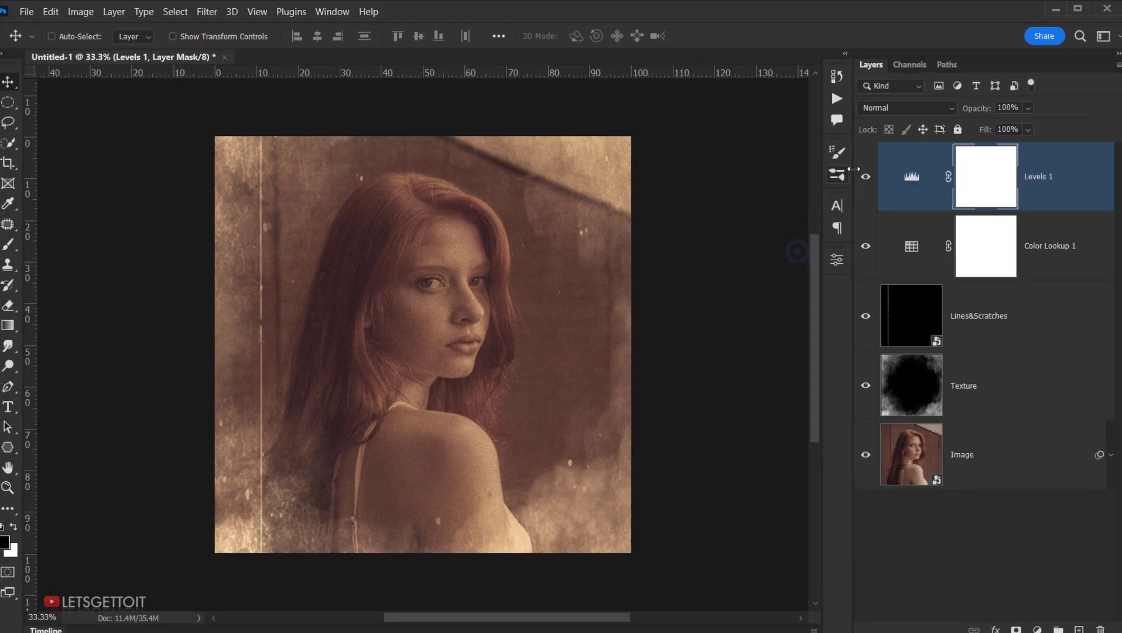
left_click(831, 200)
left_click(865, 176)
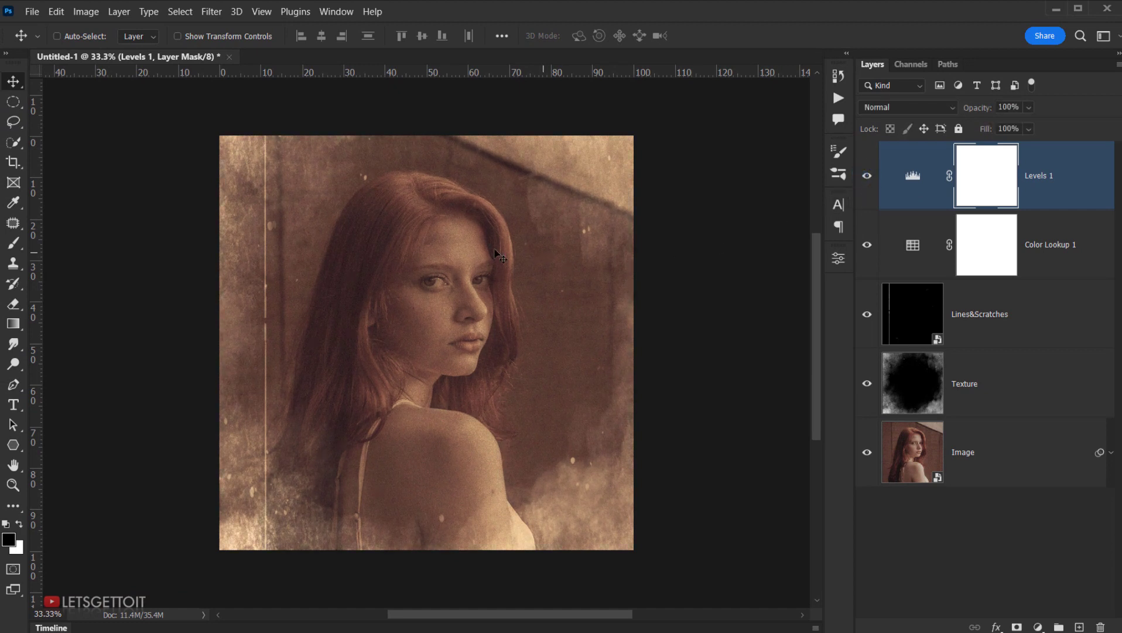
left_click(1107, 181)
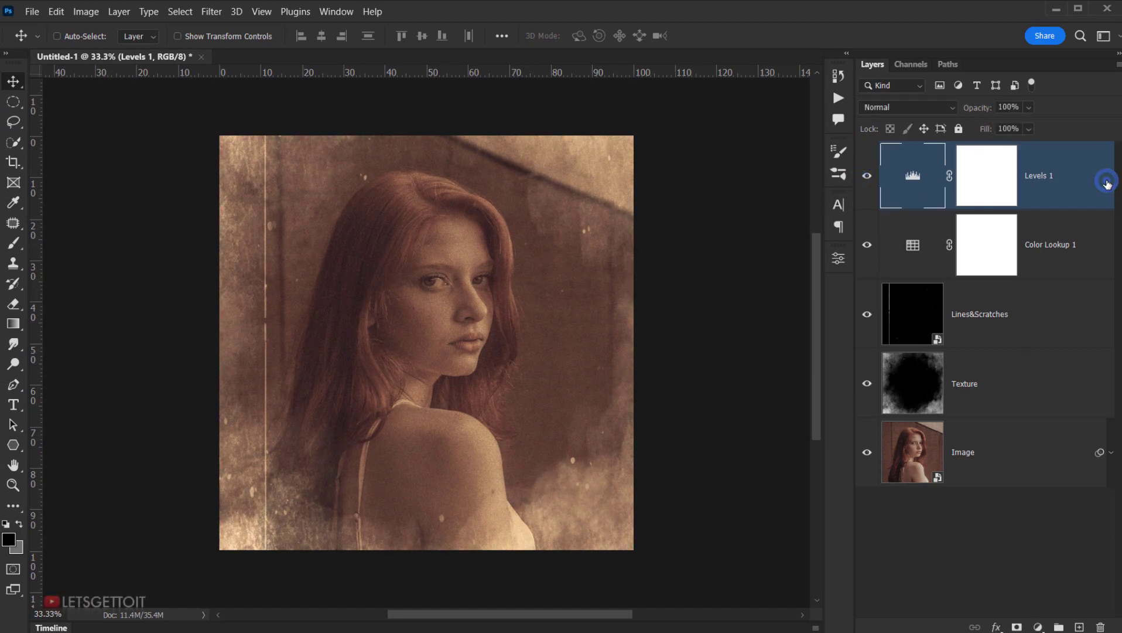
- Group the Levels 1 and Color Lookup 1 adjustment layers and name the group Adj
left_click(1089, 252, "ctrl")
left_click_drag(1087, 208, 1061, 626)
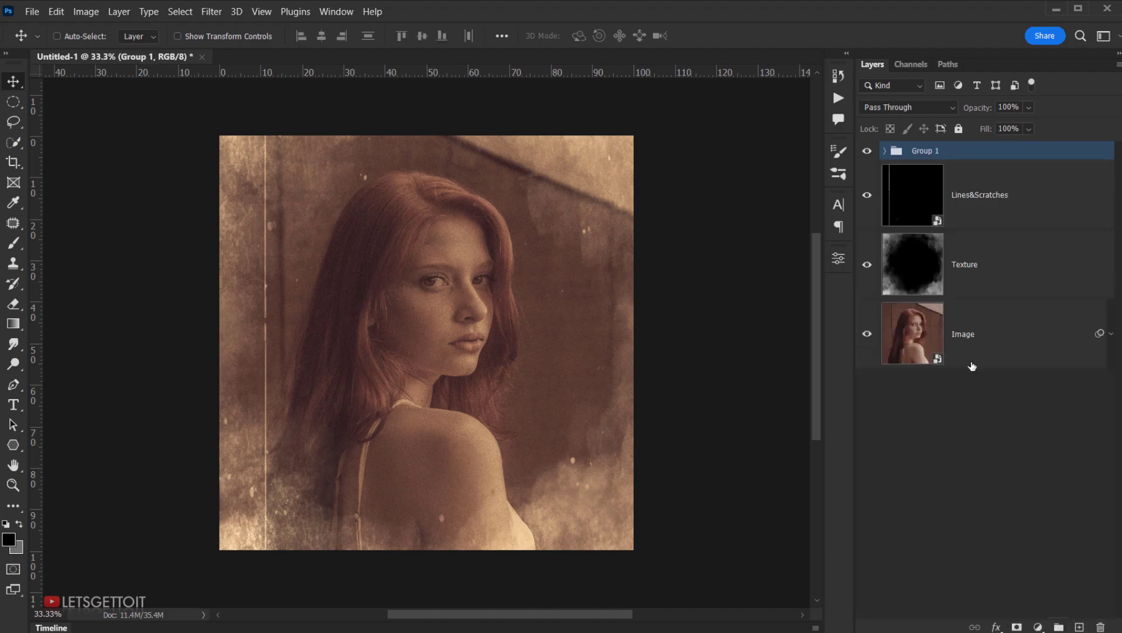
double_click(924, 150)
type("Adj")
key("Return")
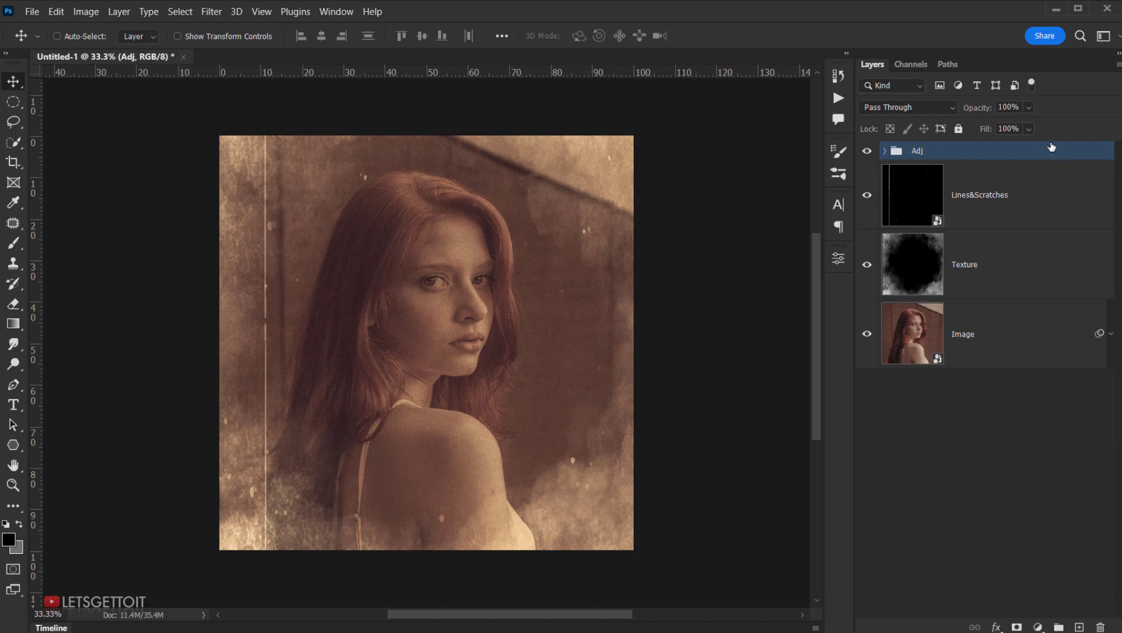
- Select the Image layer, create a video timeline for the document, and fit the canvas to the window
left_click(994, 341)
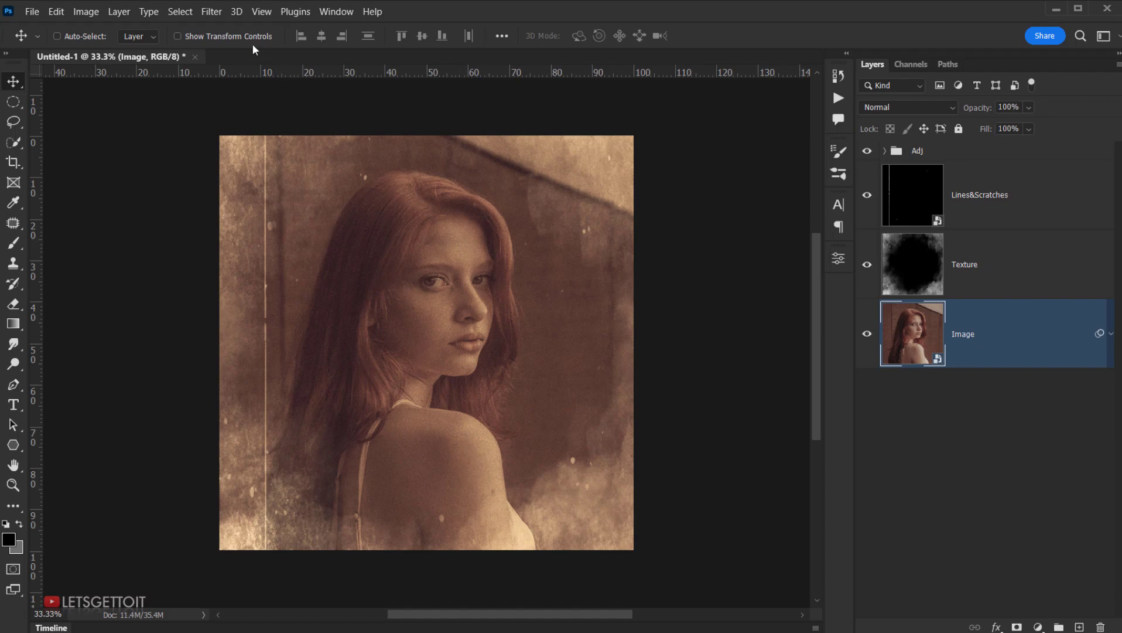
left_click(327, 12)
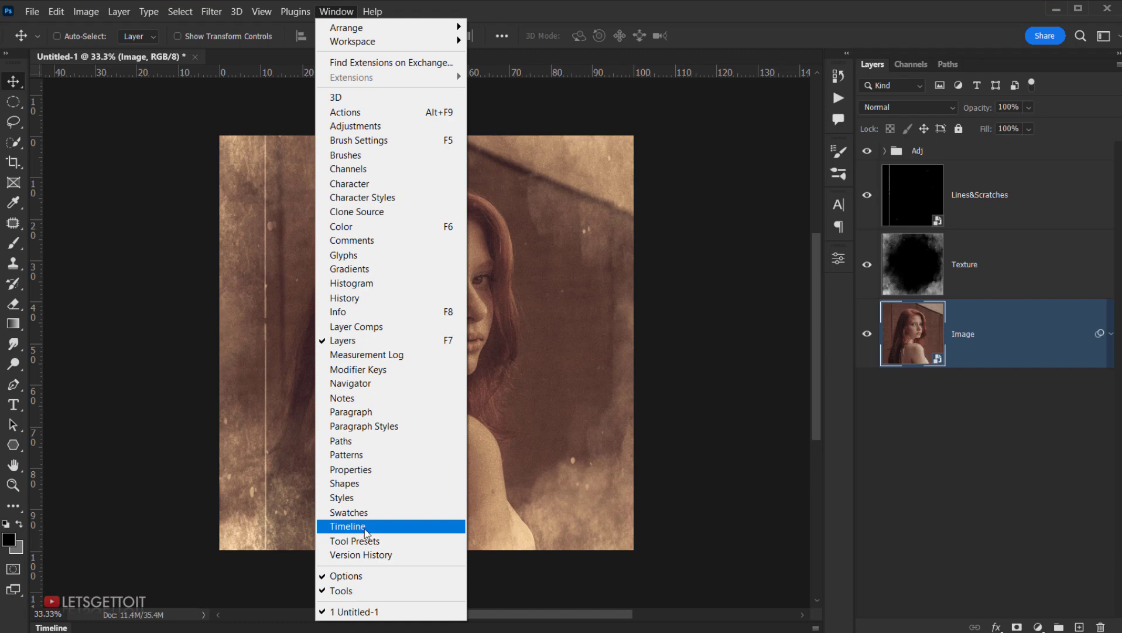
left_click(390, 526)
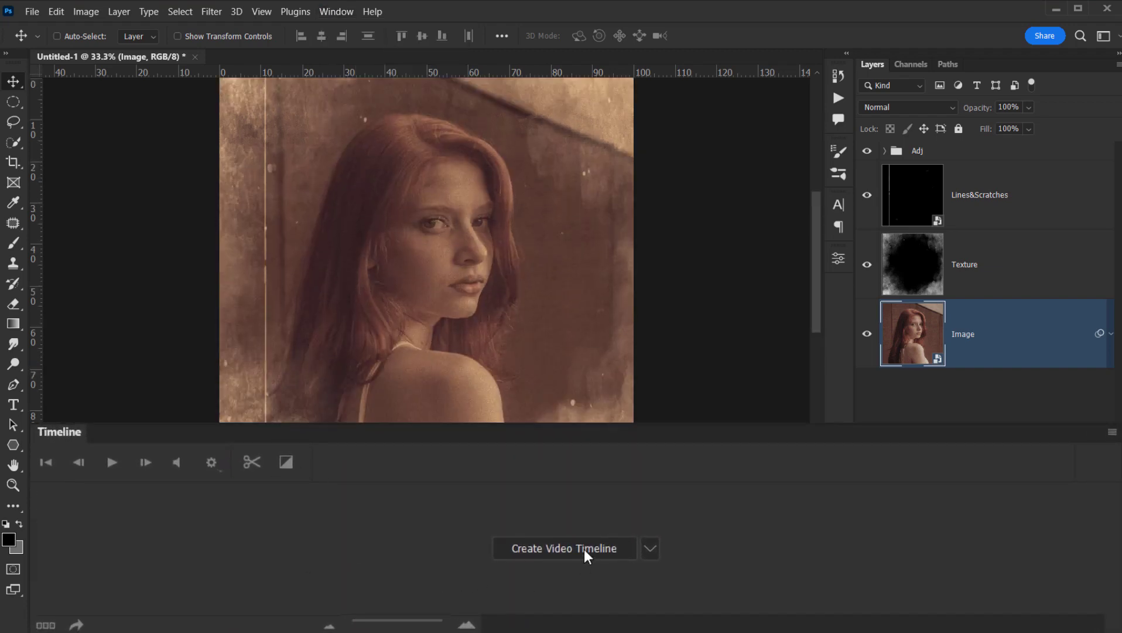
left_click(651, 548)
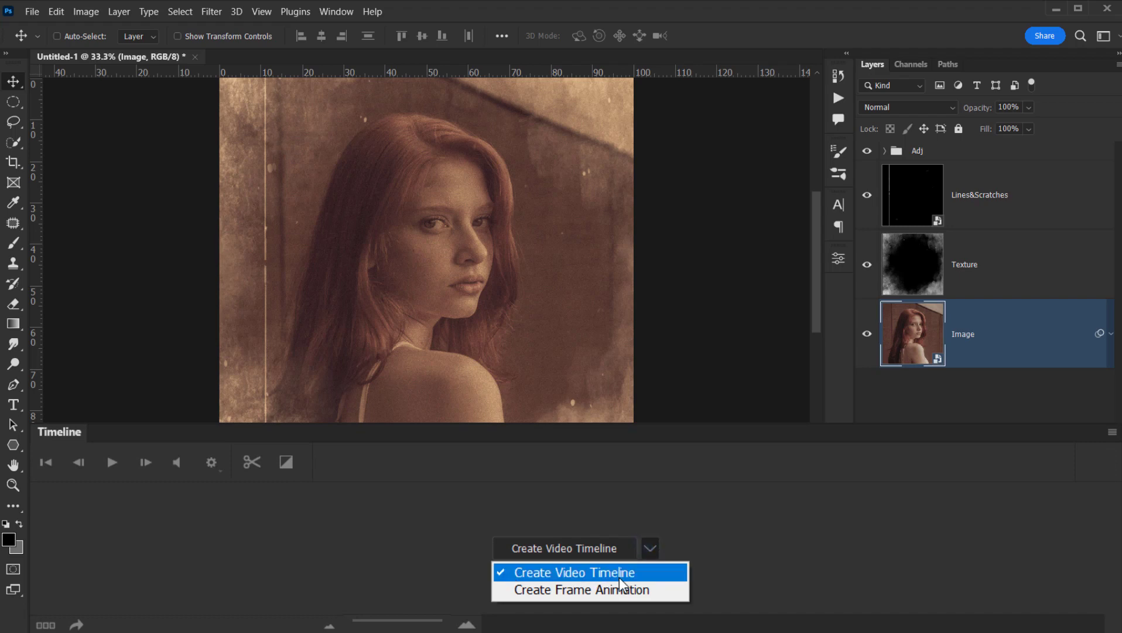
left_click(565, 573)
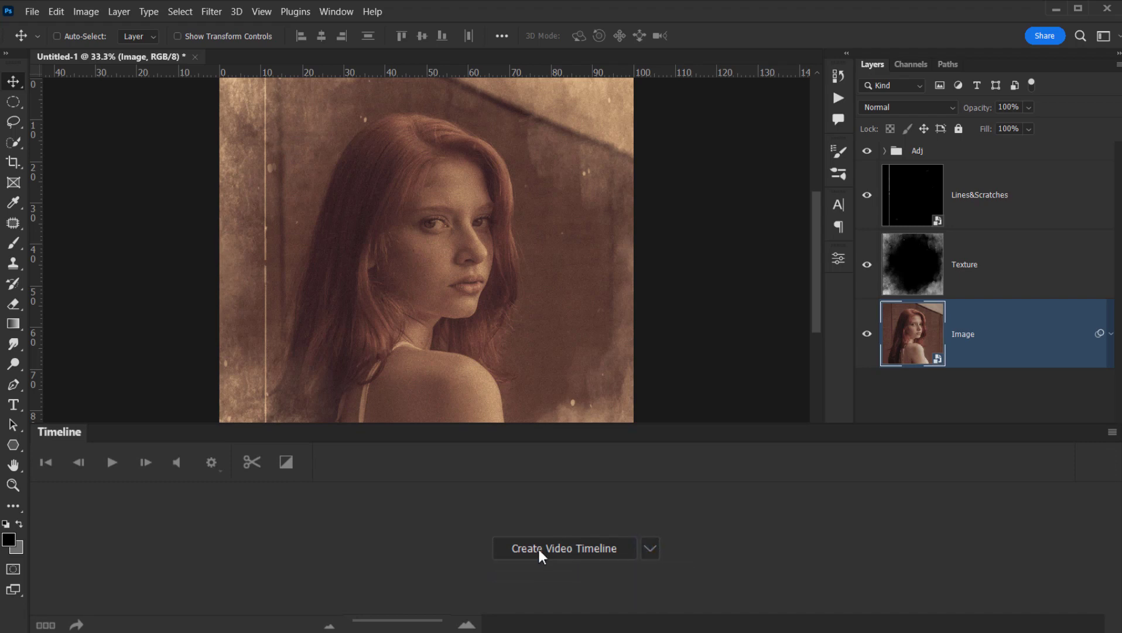
left_click(559, 548)
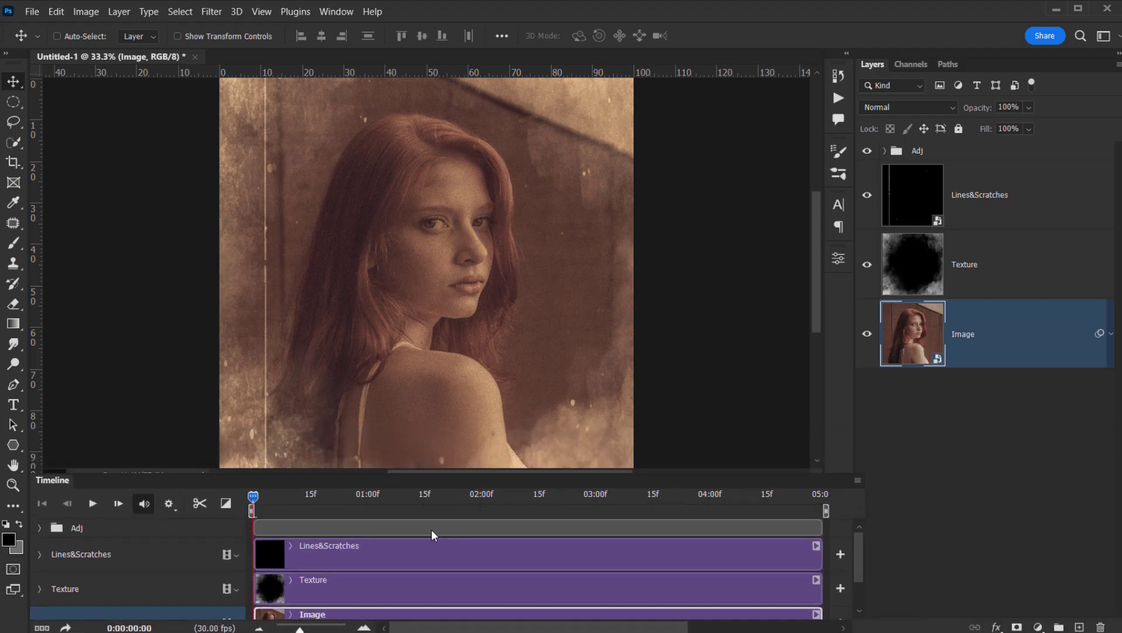
key("ctrl+0")
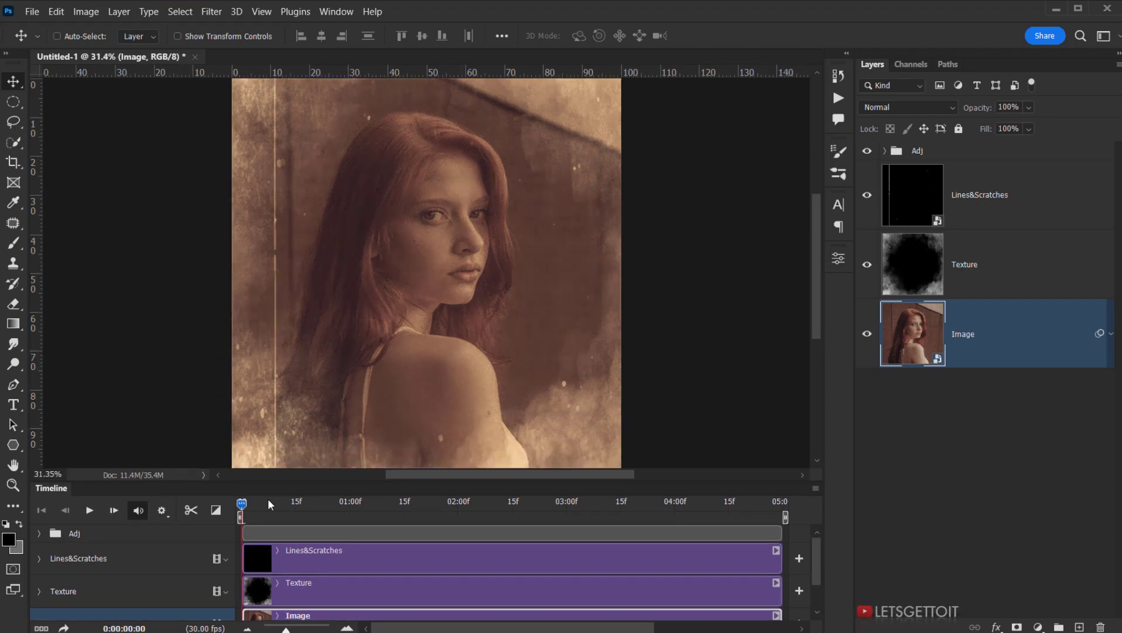
- Expand the Image track and add Transform keyframes at its start and at 0:00:04:29
left_click_drag(819, 564, 825, 604)
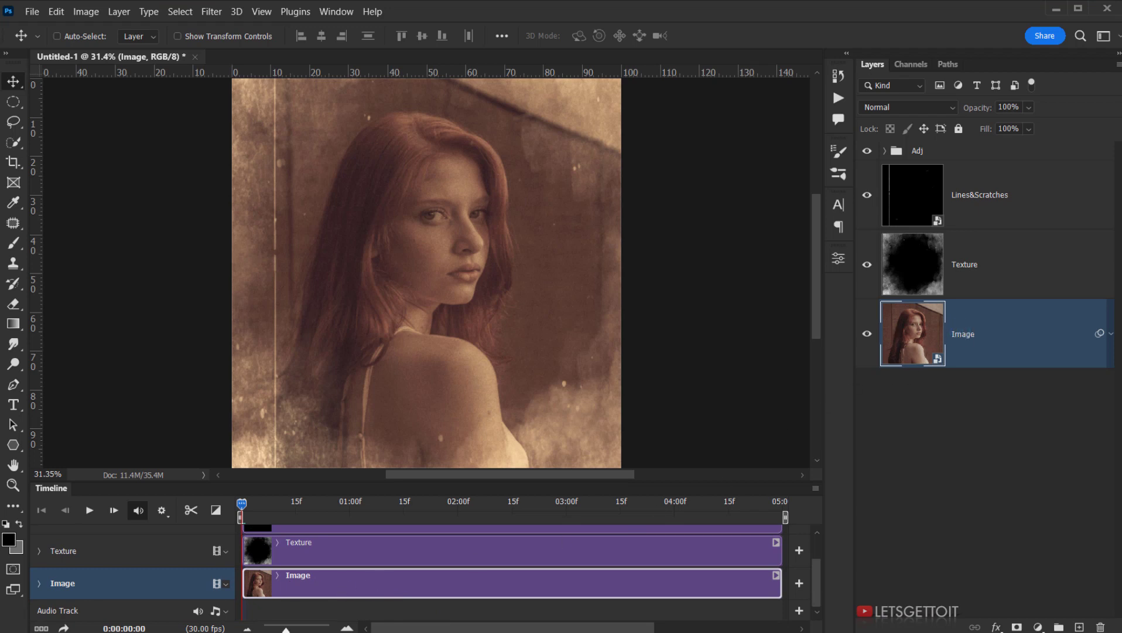
left_click(39, 583)
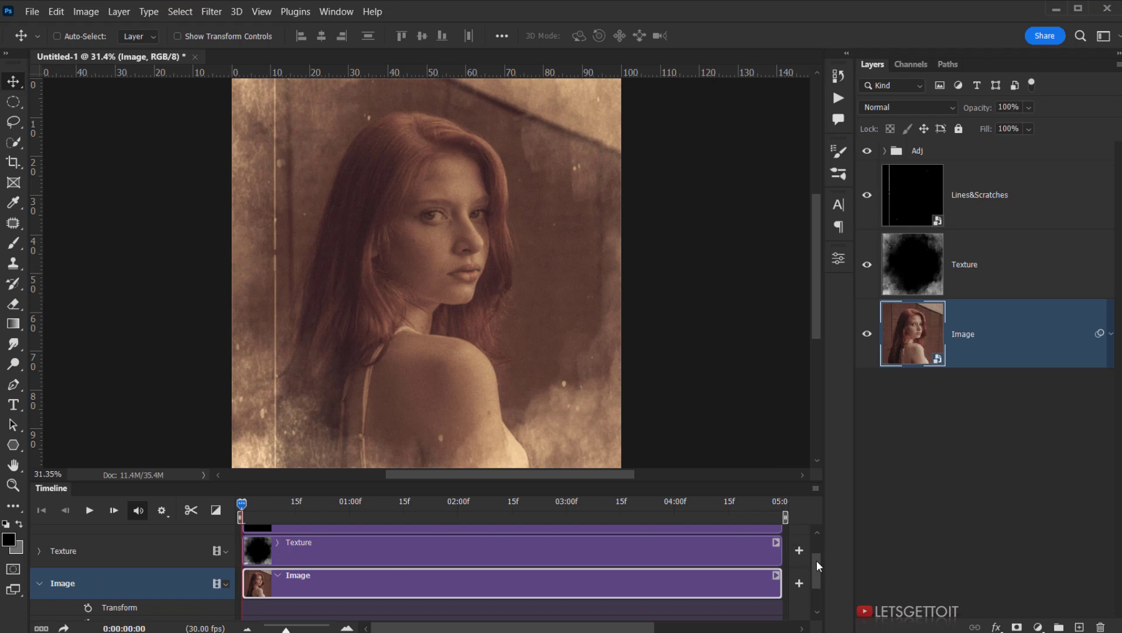
left_click_drag(818, 566, 768, 574)
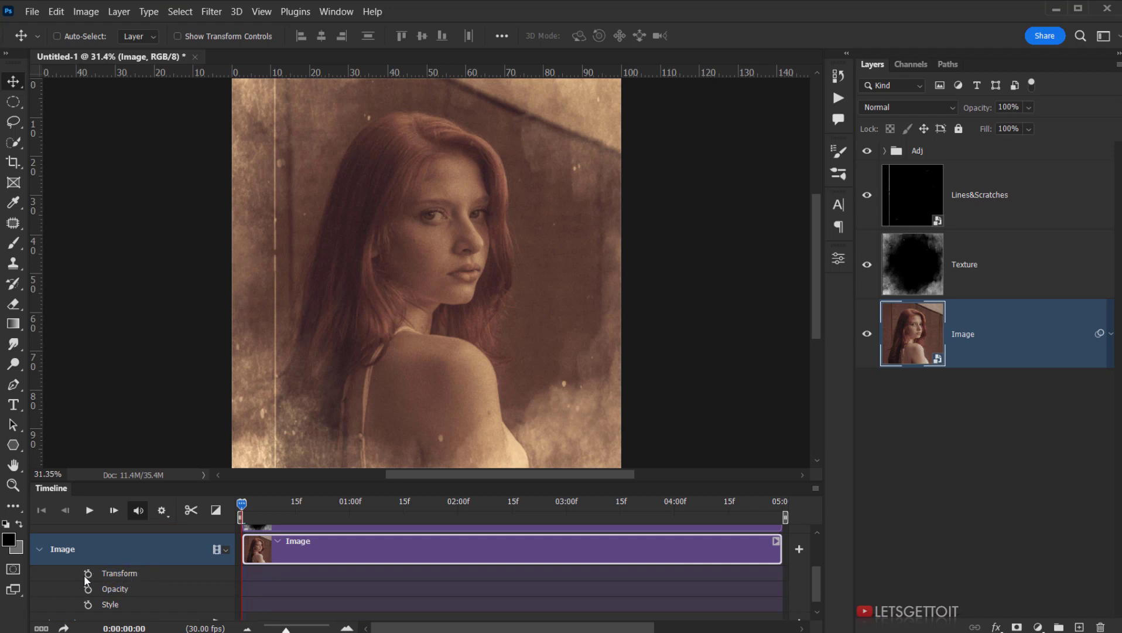
left_click_drag(243, 504, 227, 521)
left_click(89, 573)
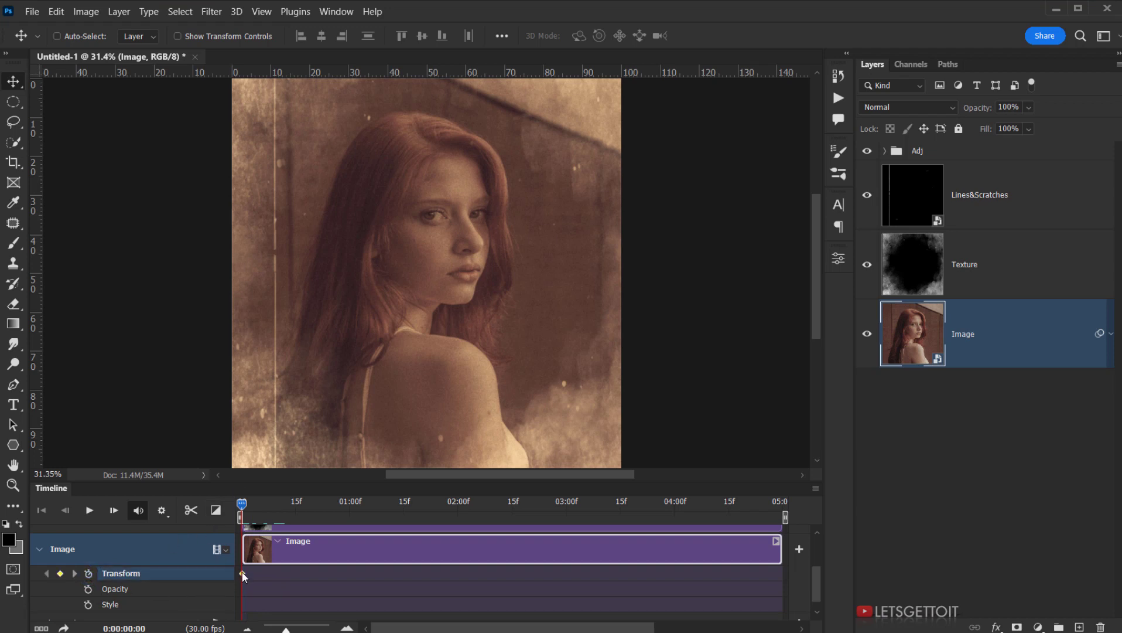
left_click_drag(241, 505, 791, 505)
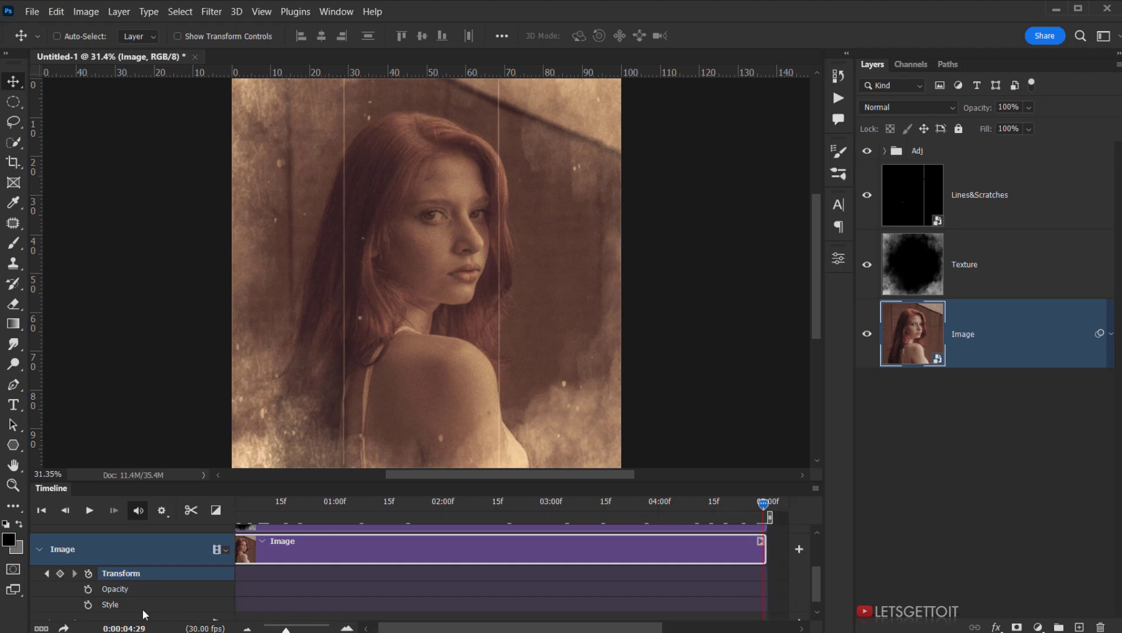
left_click(61, 573)
left_click_drag(402, 630, 365, 628)
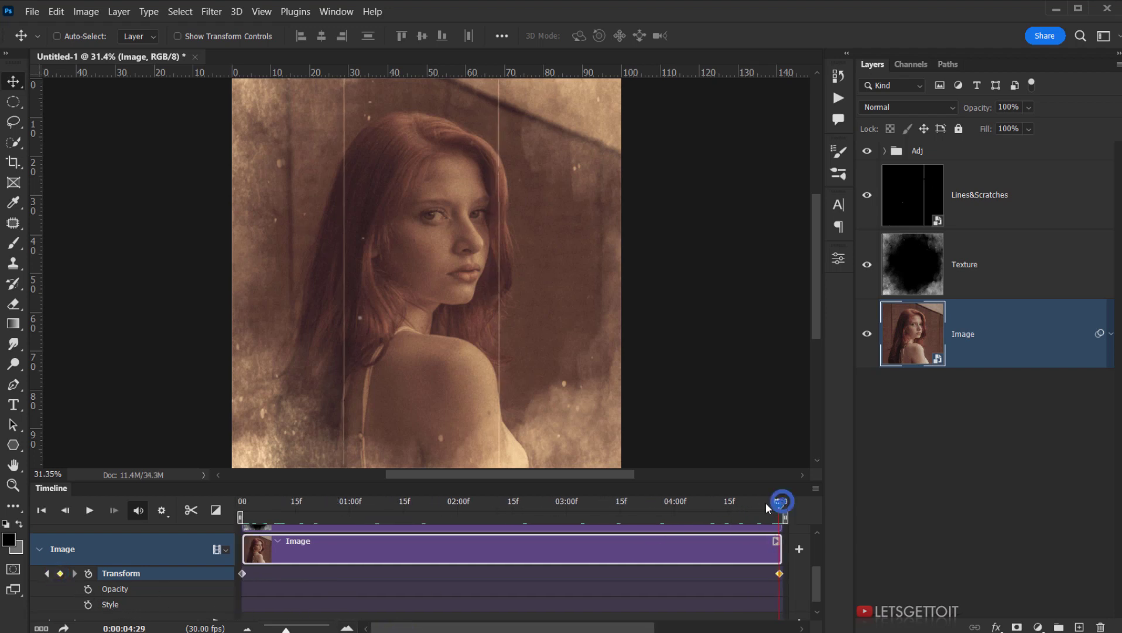
- Add a Transform keyframe to the Image track at 0:00:00:19 and scale the image to 101% with Free Transform
left_click_drag(766, 503, 310, 504)
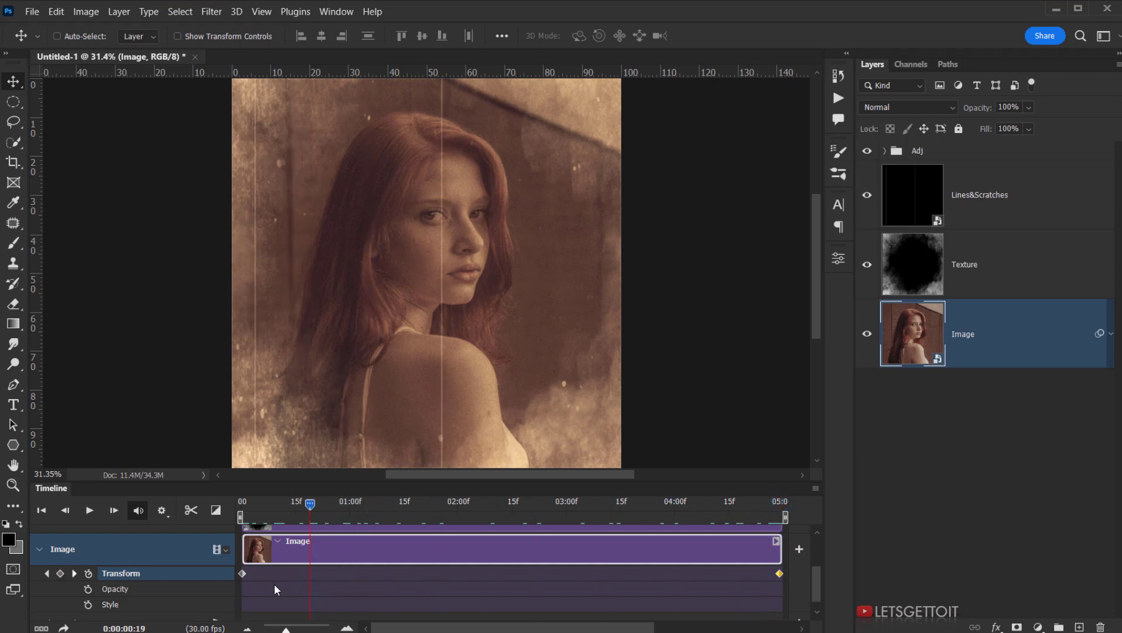
left_click(60, 573)
left_click(56, 13)
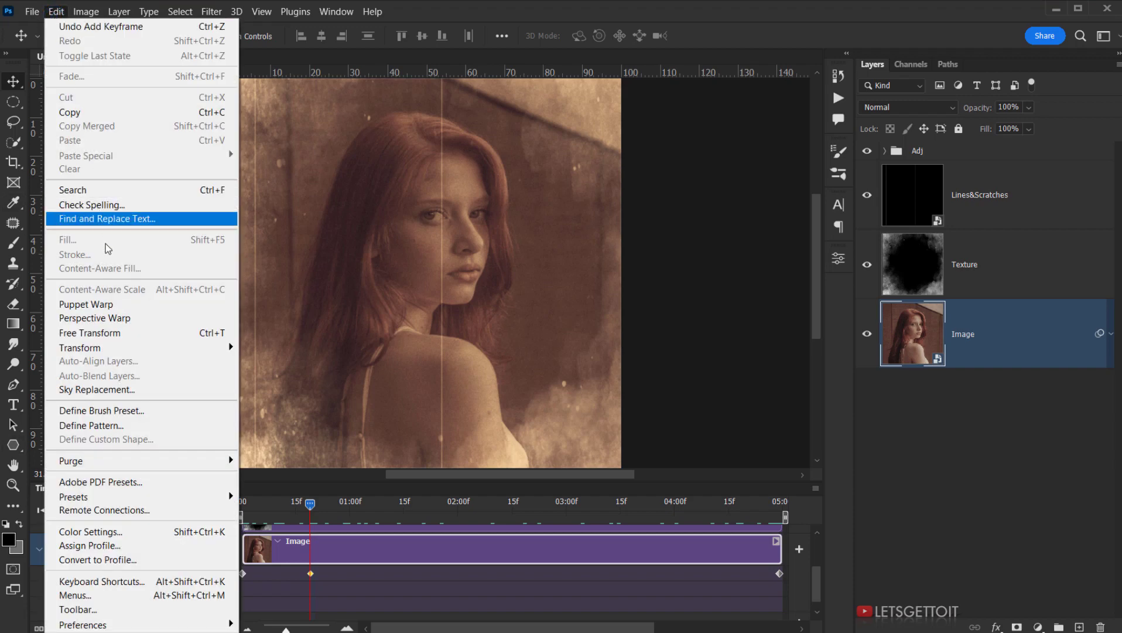
left_click(110, 332)
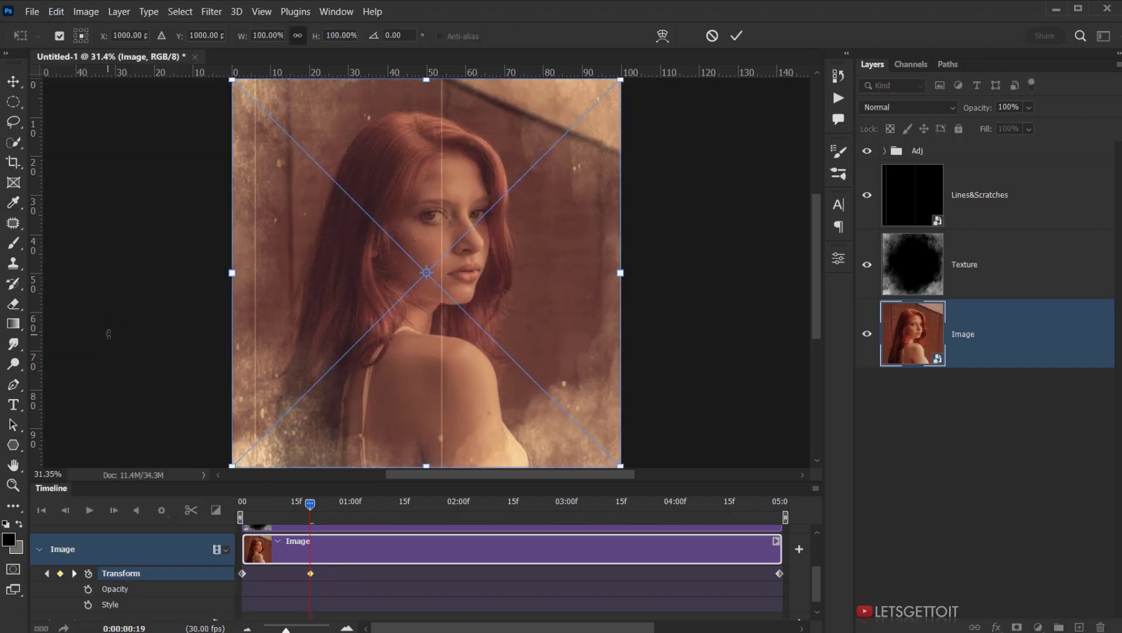
left_click(336, 32)
key("Up")
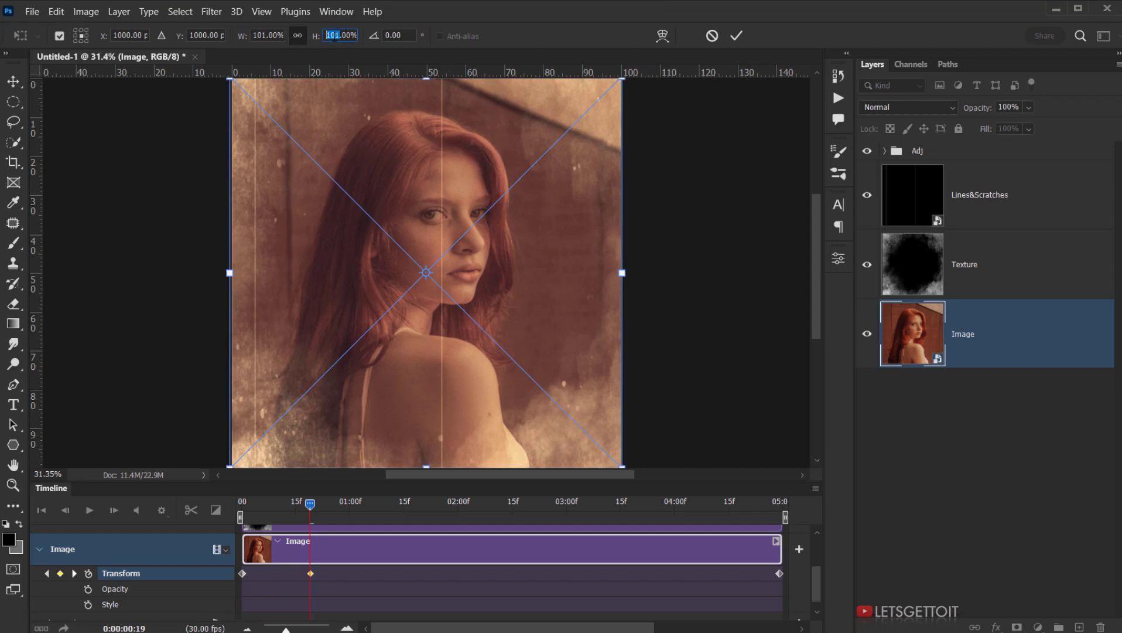
left_click(737, 36)
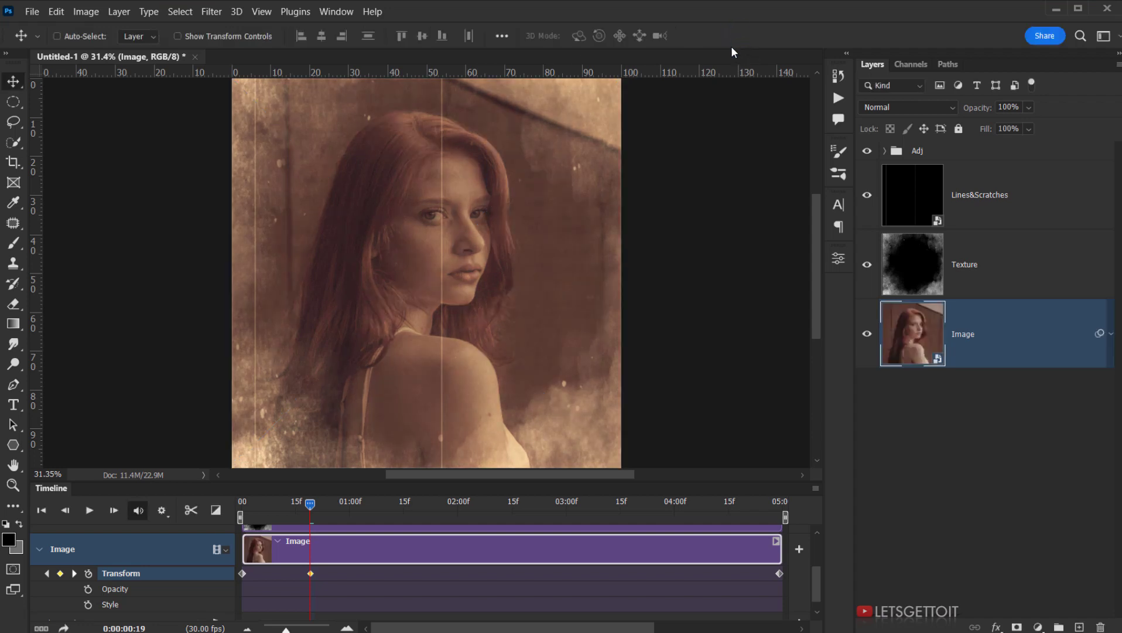
- Add a Transform keyframe to the Image track at 0:00:01:11 and scale the image to 101.83% with Free Transform
left_click_drag(318, 516, 390, 503)
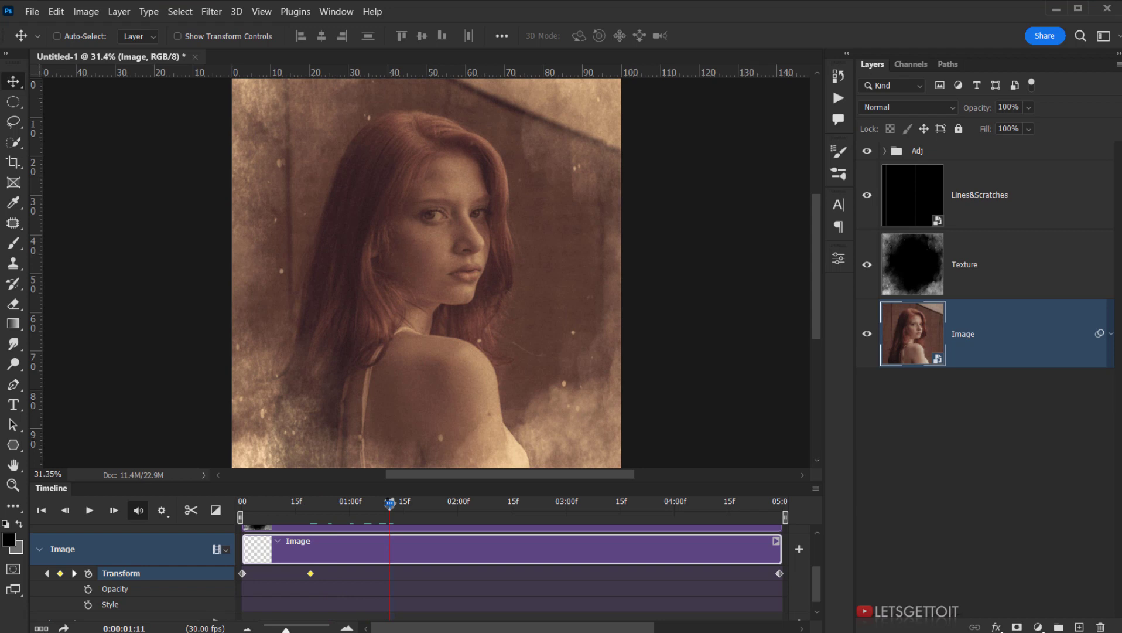
left_click(60, 573)
left_click(57, 14)
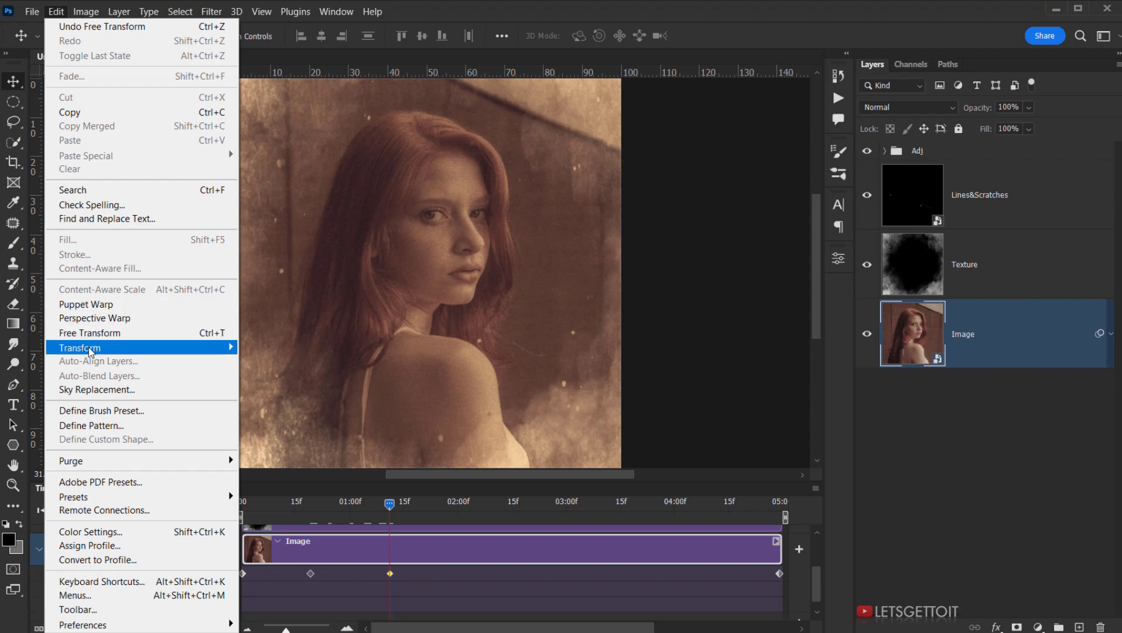
left_click(140, 334)
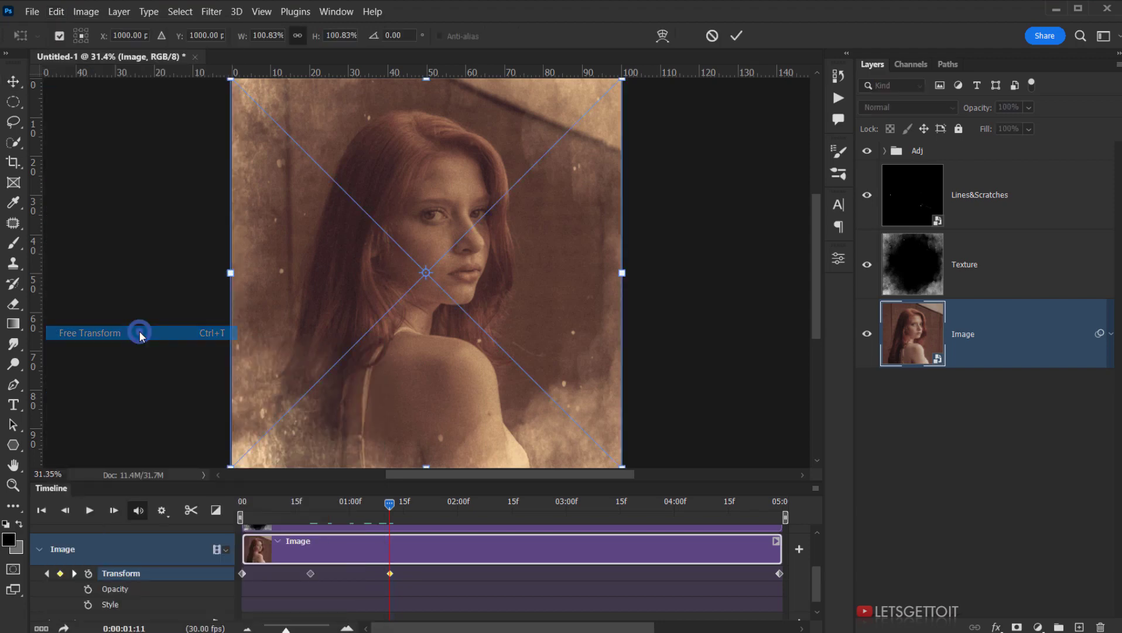
left_click(340, 37)
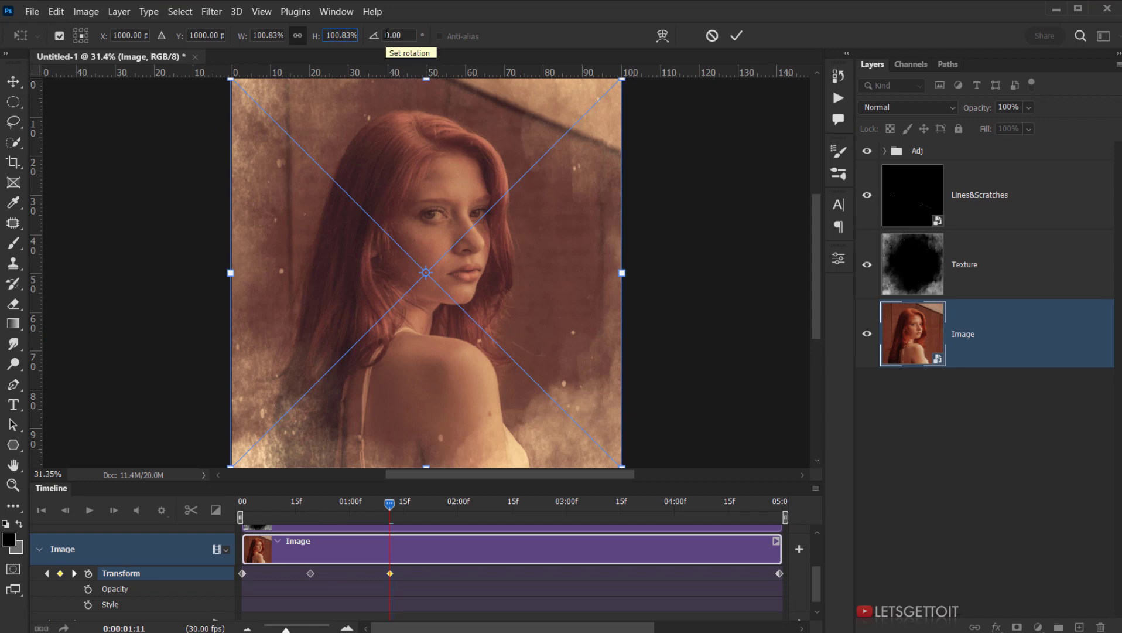
key("Up")
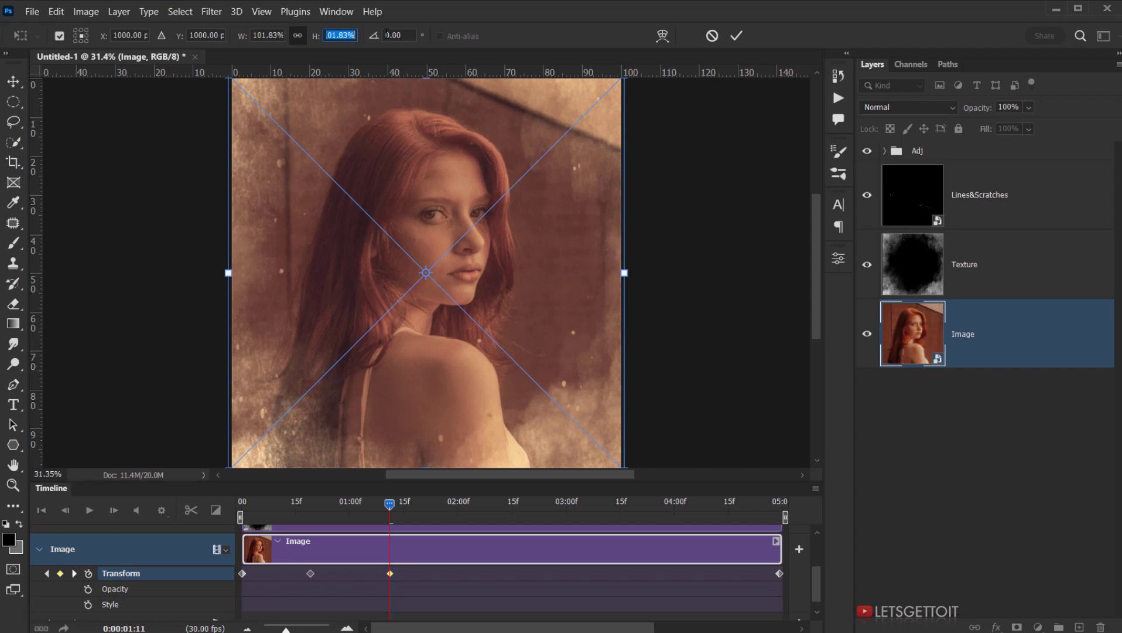
left_click(338, 36)
left_click(741, 36)
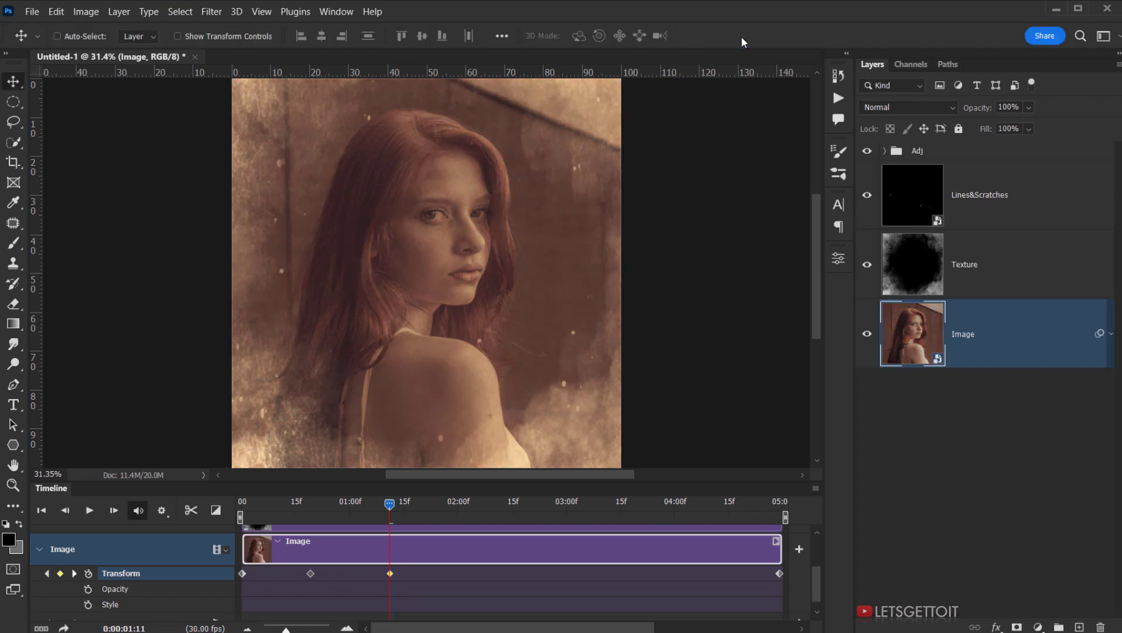
- Add a Transform keyframe to the Image track at 0:00:02:09 and shift the image horizontally to about X 1013.56 px
left_click_drag(389, 503, 492, 507)
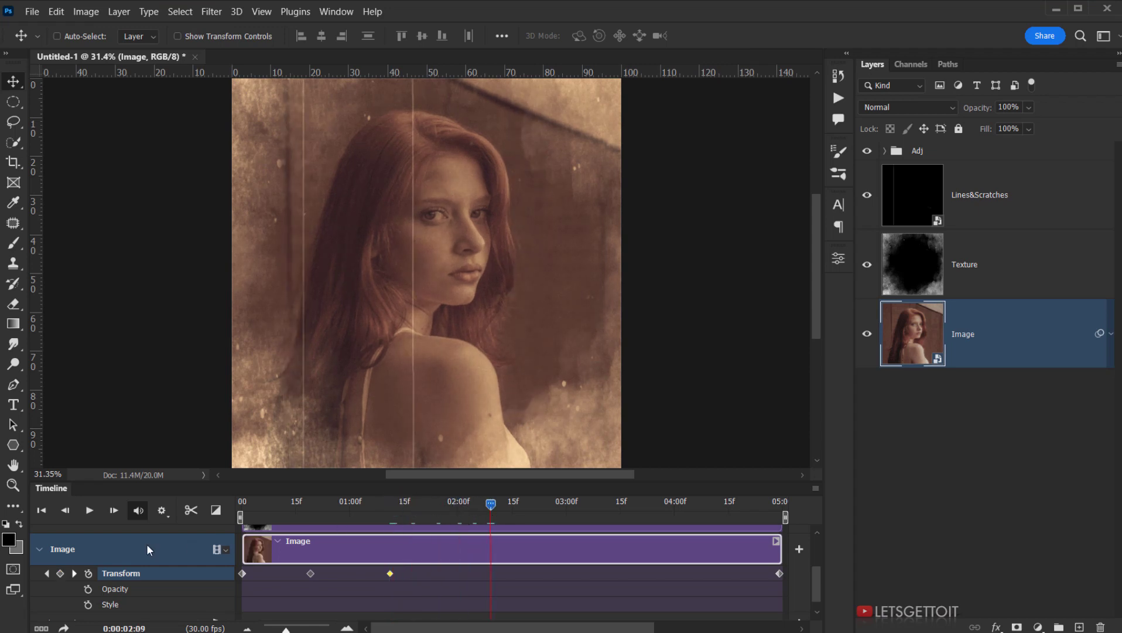
left_click(60, 573)
left_click(56, 12)
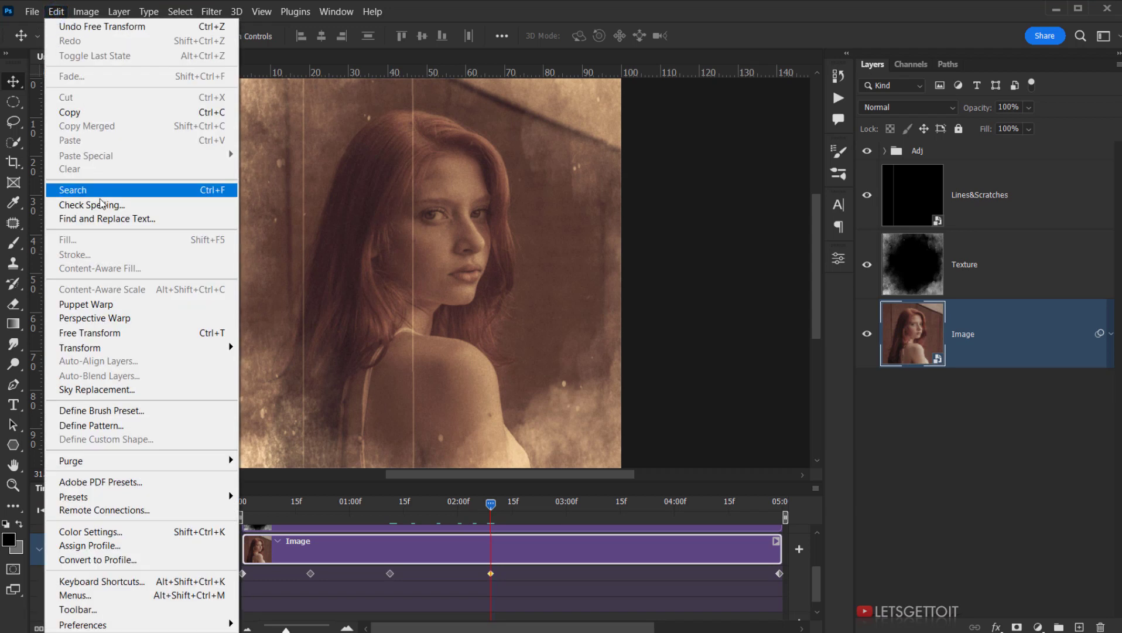
left_click(98, 333)
left_click(338, 36)
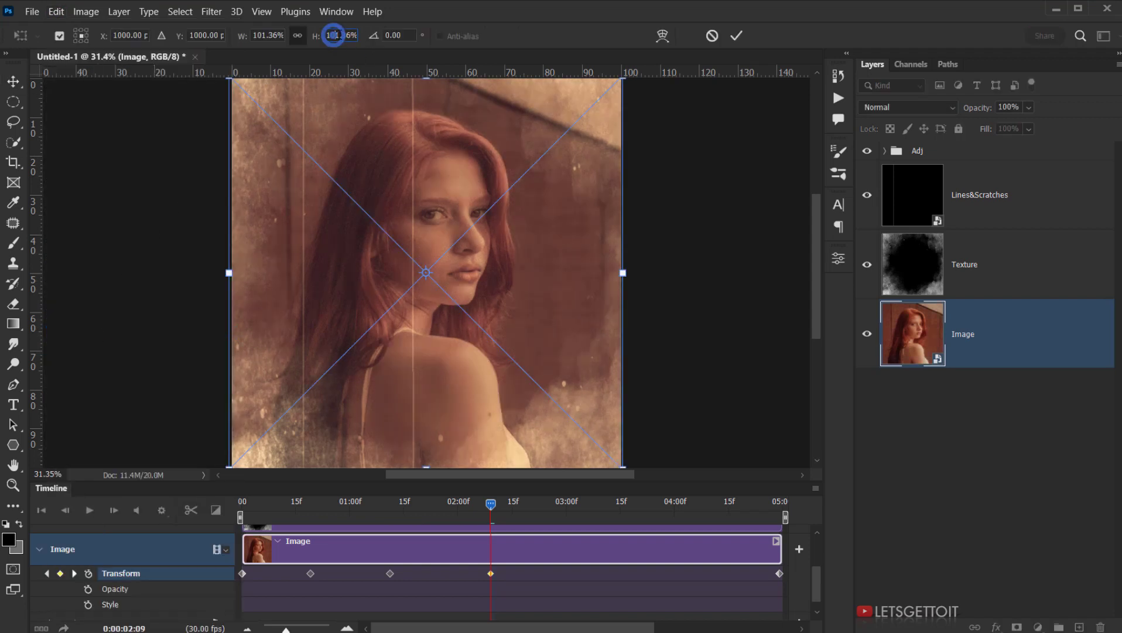
left_click(522, 256)
left_click_drag(452, 240, 459, 246)
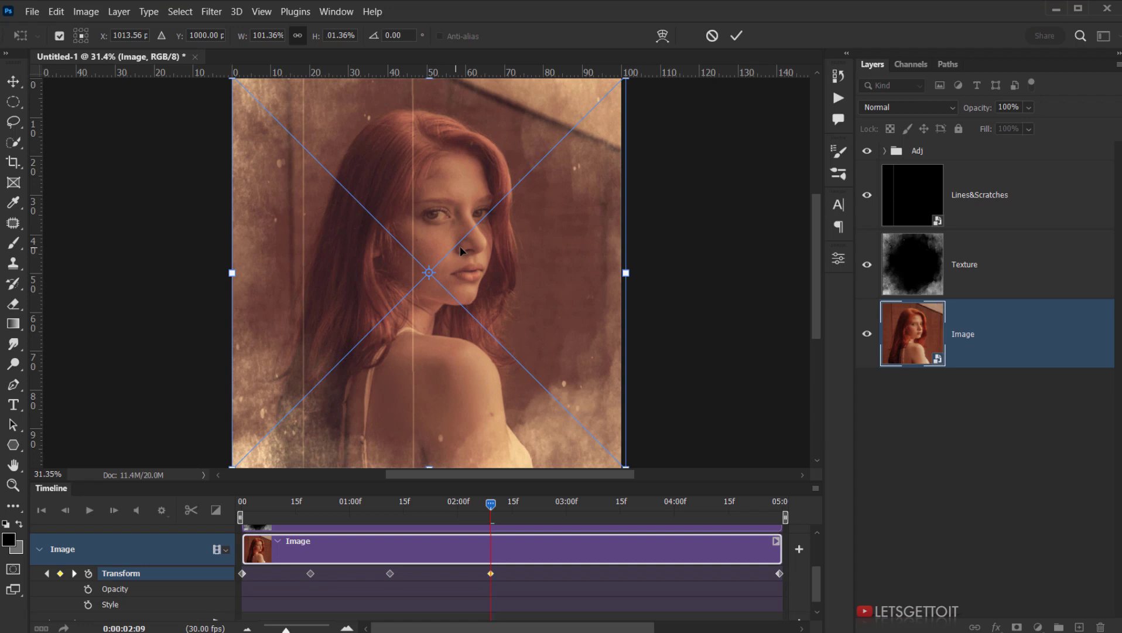
left_click(736, 36)
- At 0:00:03:04, shift the image horizontally to about X 990.68 px with Free Transform to record another Transform keyframe
left_click_drag(491, 505, 581, 512)
left_click(58, 12)
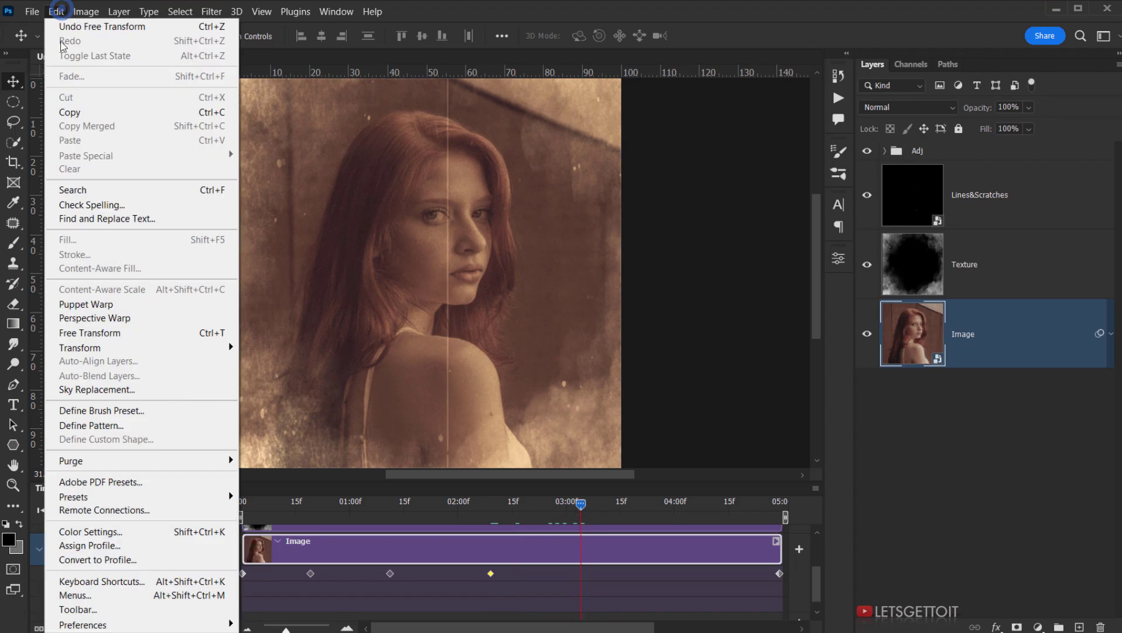
left_click(104, 333)
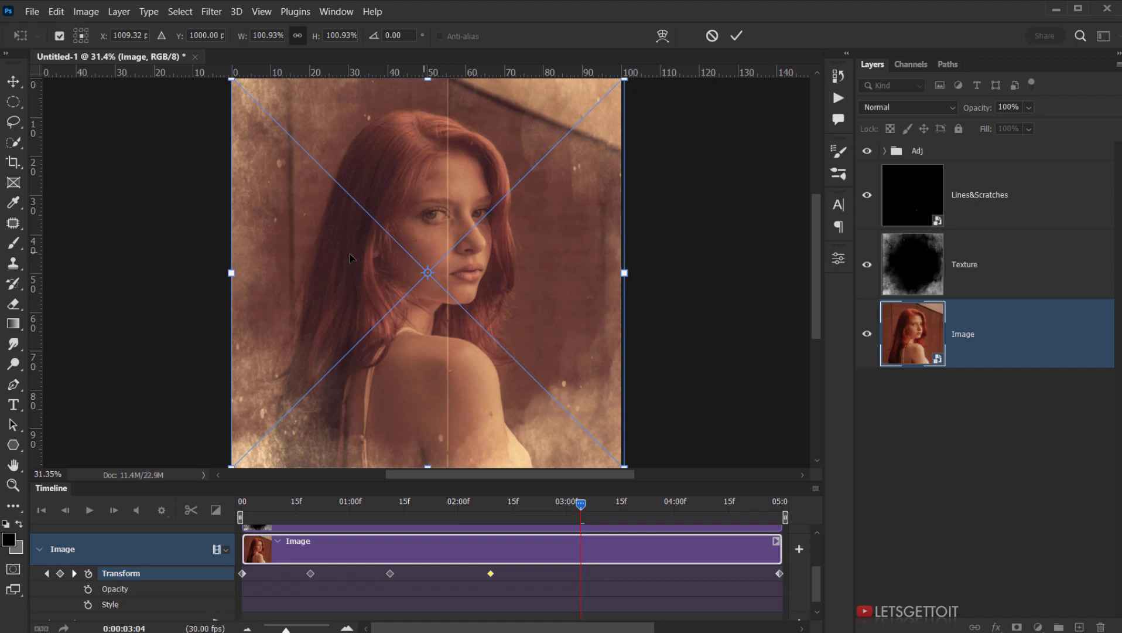
left_click_drag(281, 270, 277, 270)
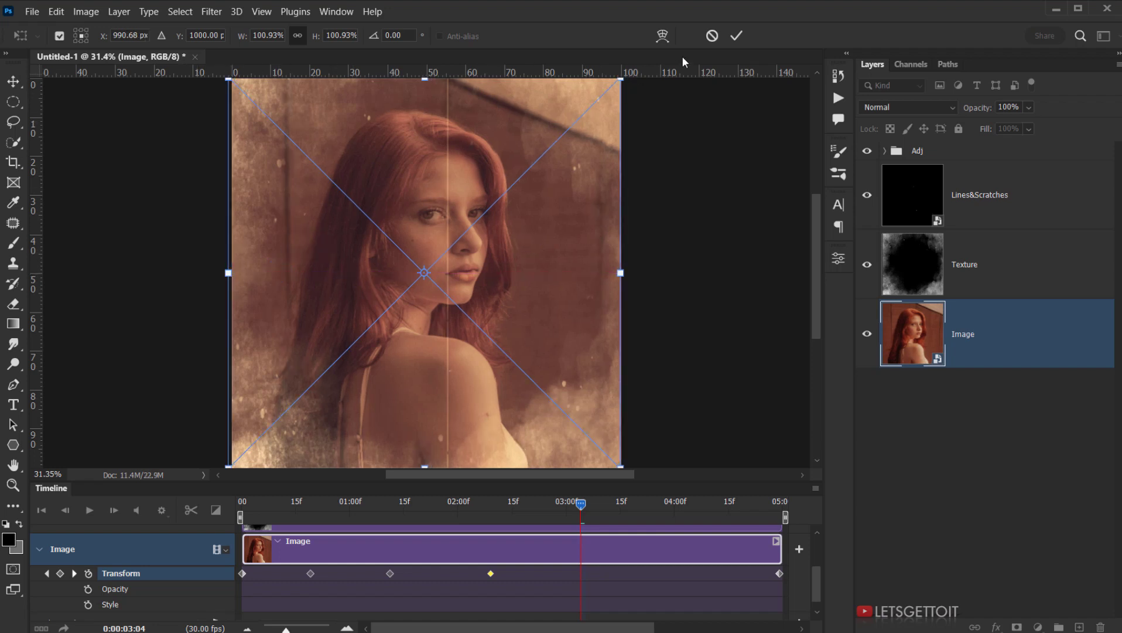
left_click(737, 35)
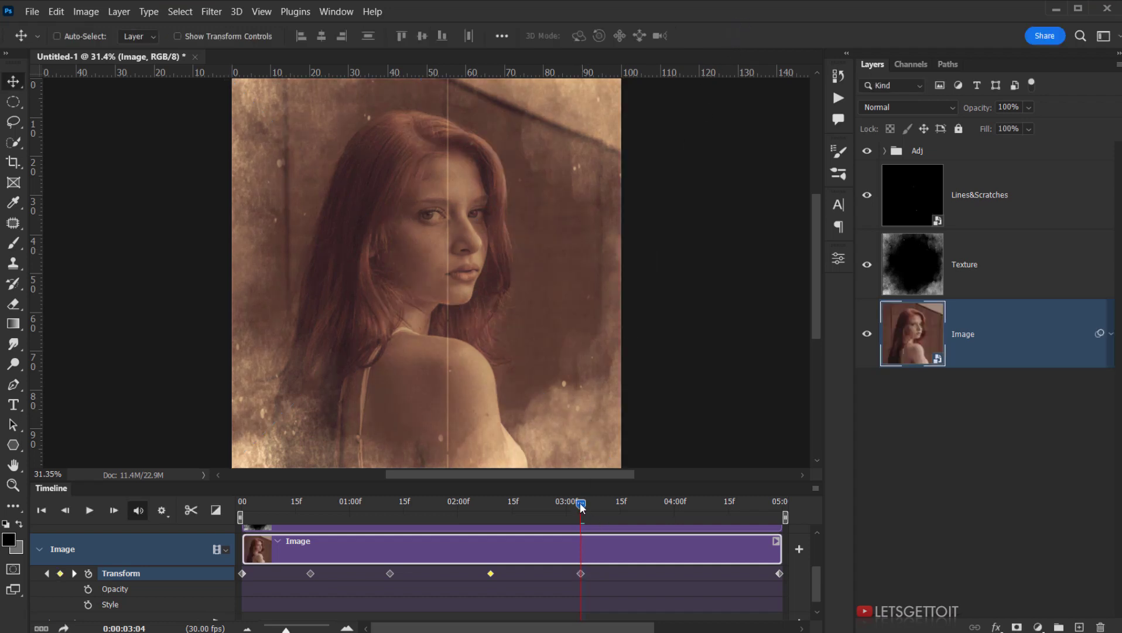
- At 0:00:04:02, scale the image to 101.46% with Free Transform to record another Transform keyframe on the Image track
left_click_drag(581, 506, 683, 505)
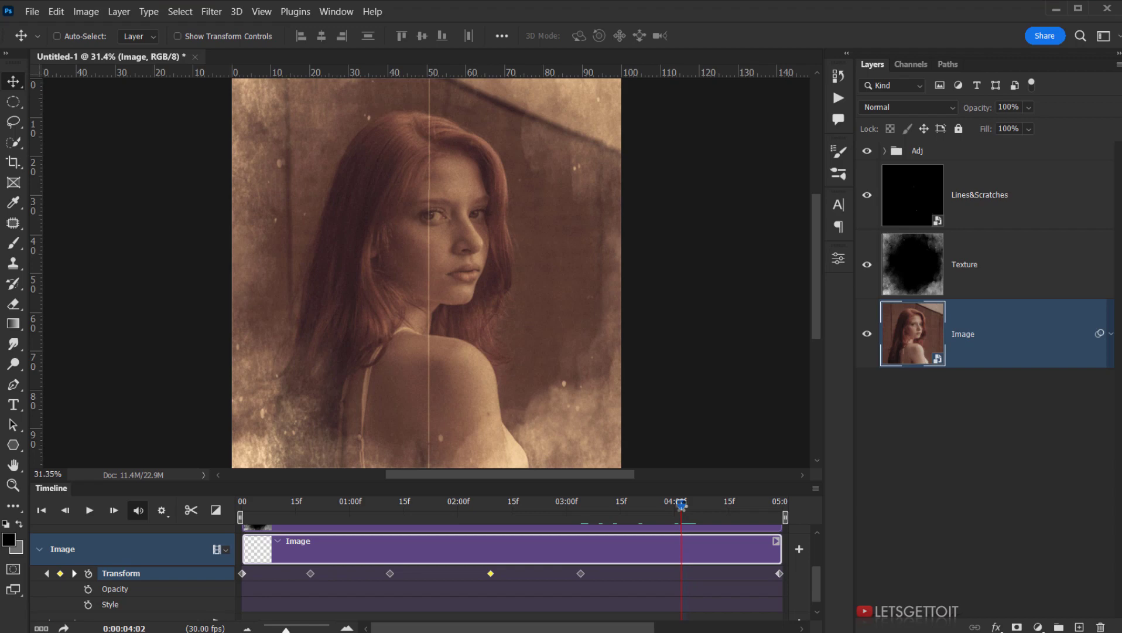
left_click(57, 12)
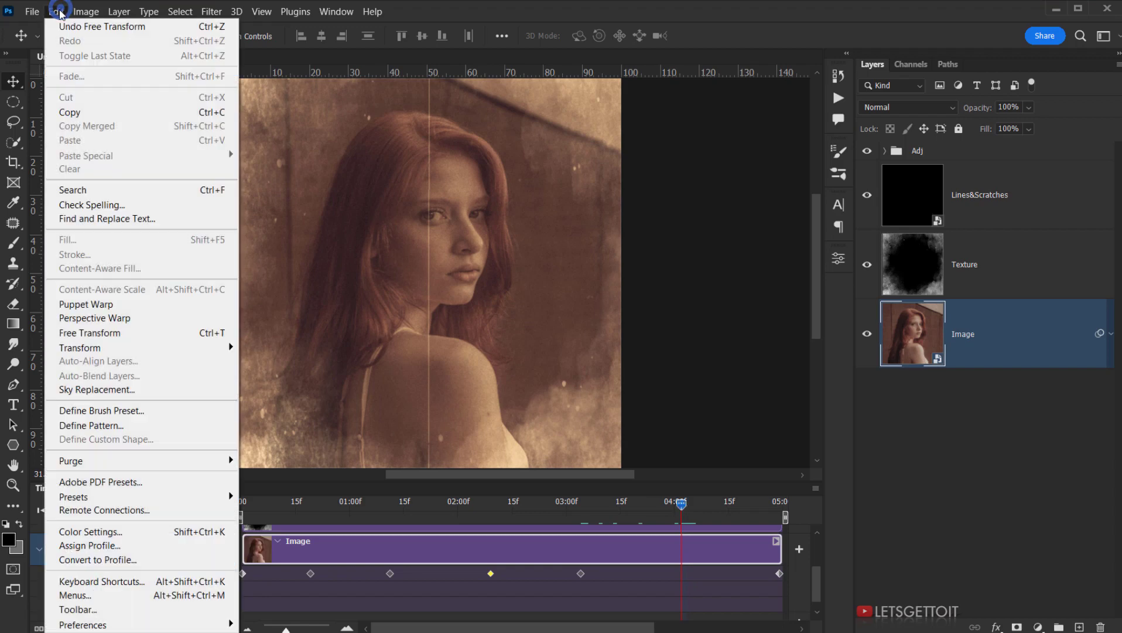
left_click(105, 334)
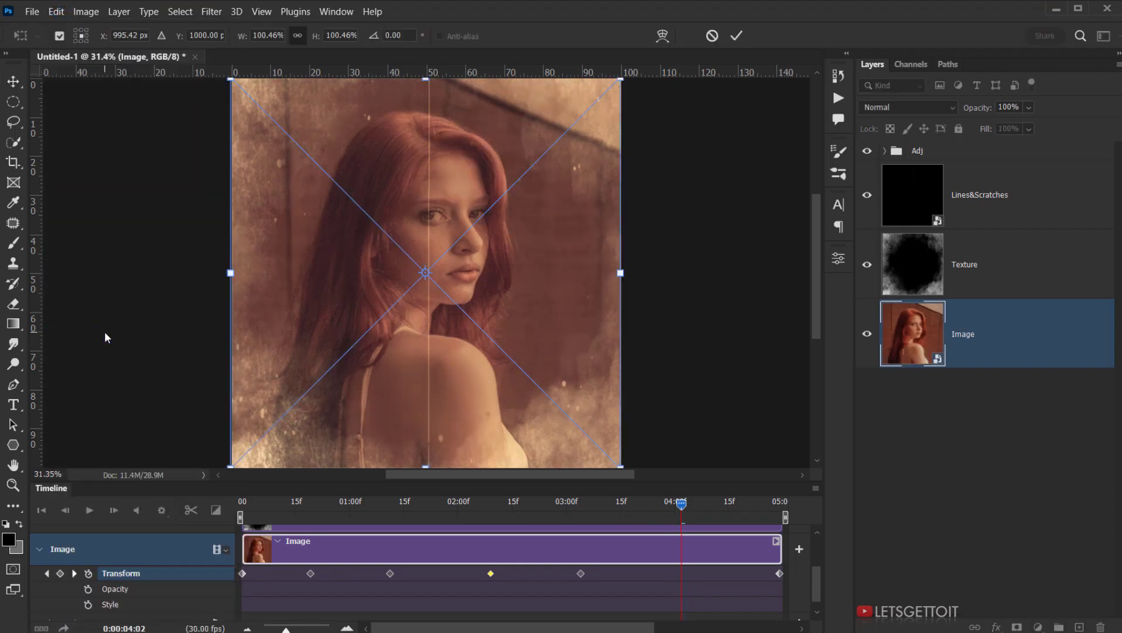
left_click(334, 37)
key("Up")
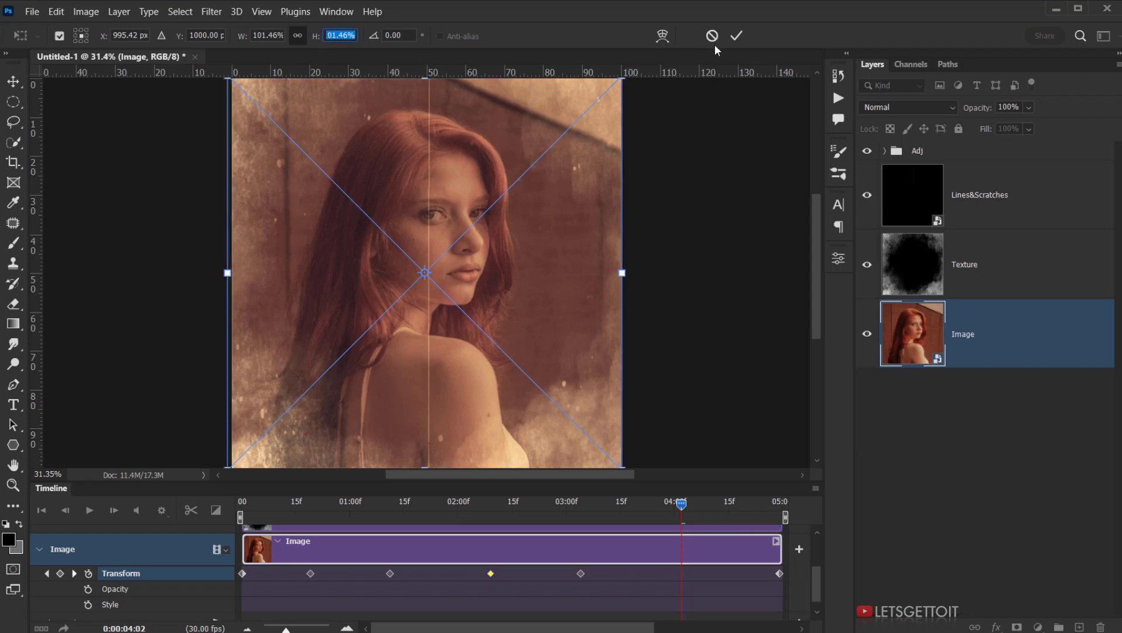
left_click(740, 37)
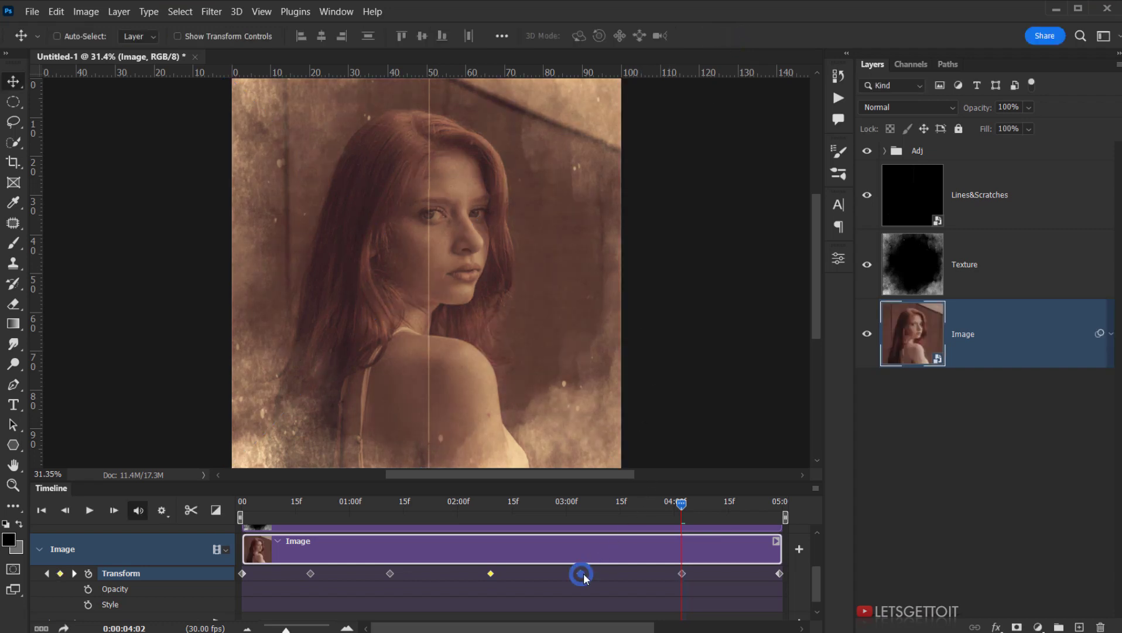
- Nudge the Transform keyframe at 0:00:03:04 slightly toward the timeline's end and return the playhead to 0:00:00:00
left_click_drag(584, 576, 591, 577)
left_click_drag(707, 505, 241, 501)
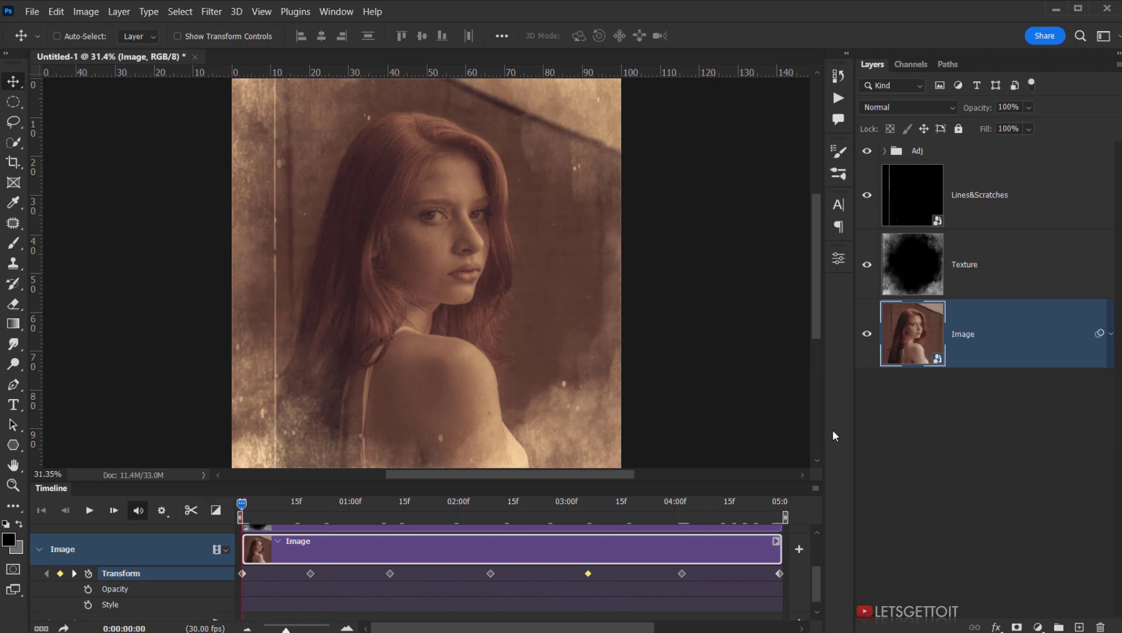
left_click(986, 330)
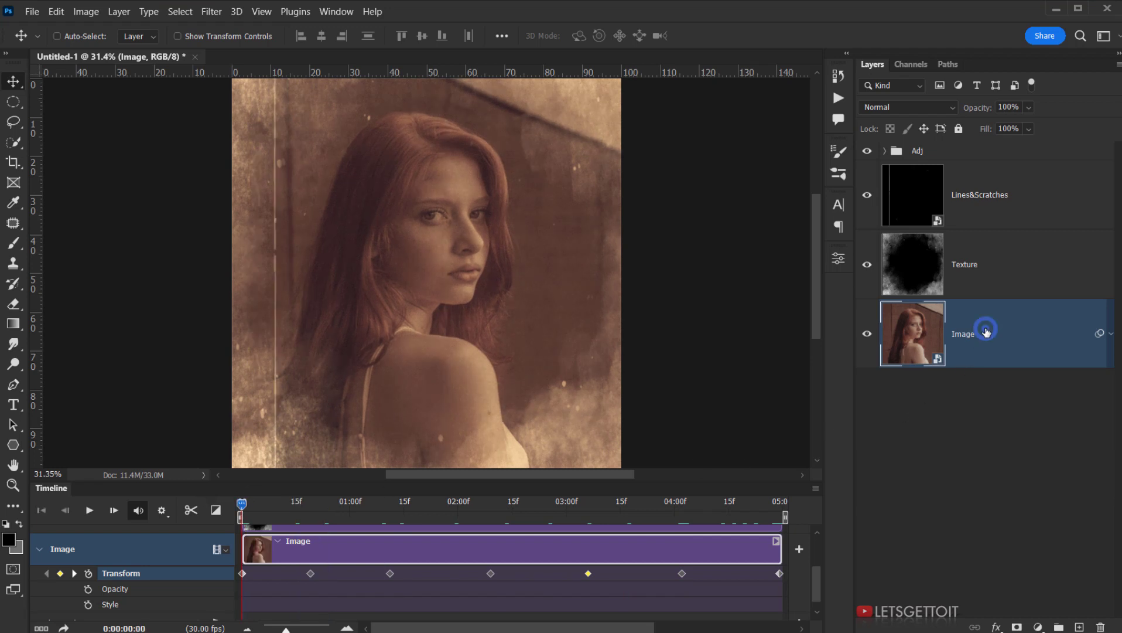
- Collapse the Image track's properties and enlarge the Timeline to show all tracks, leaving the Image track selected
left_click(40, 549)
scroll(281, 568, "up", 2)
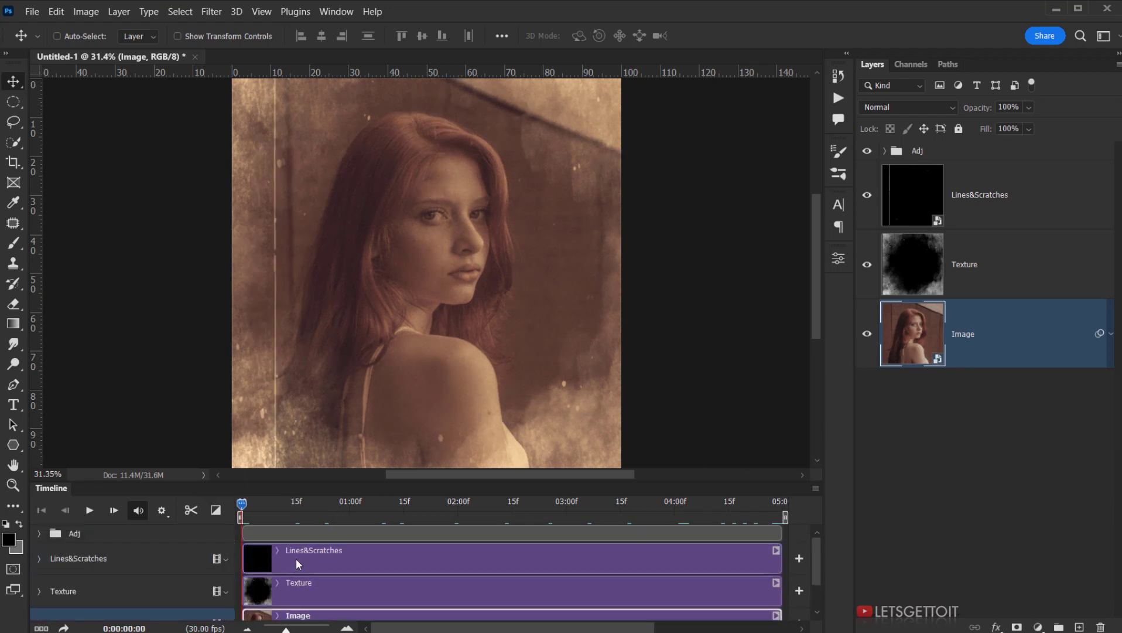
left_click_drag(378, 480, 378, 421)
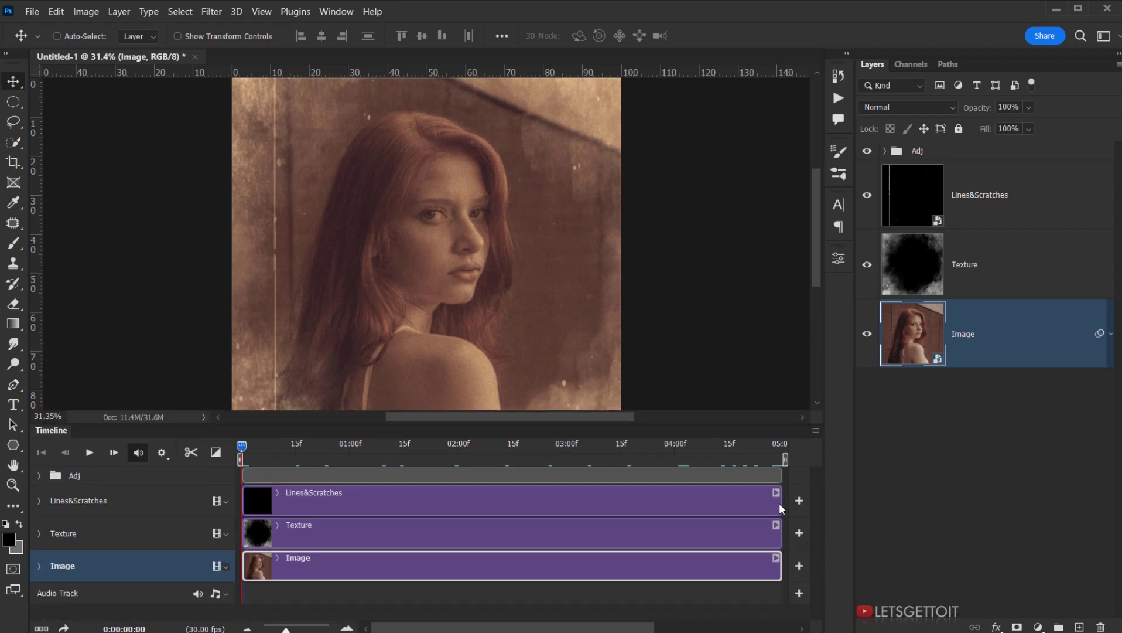
left_click(541, 511)
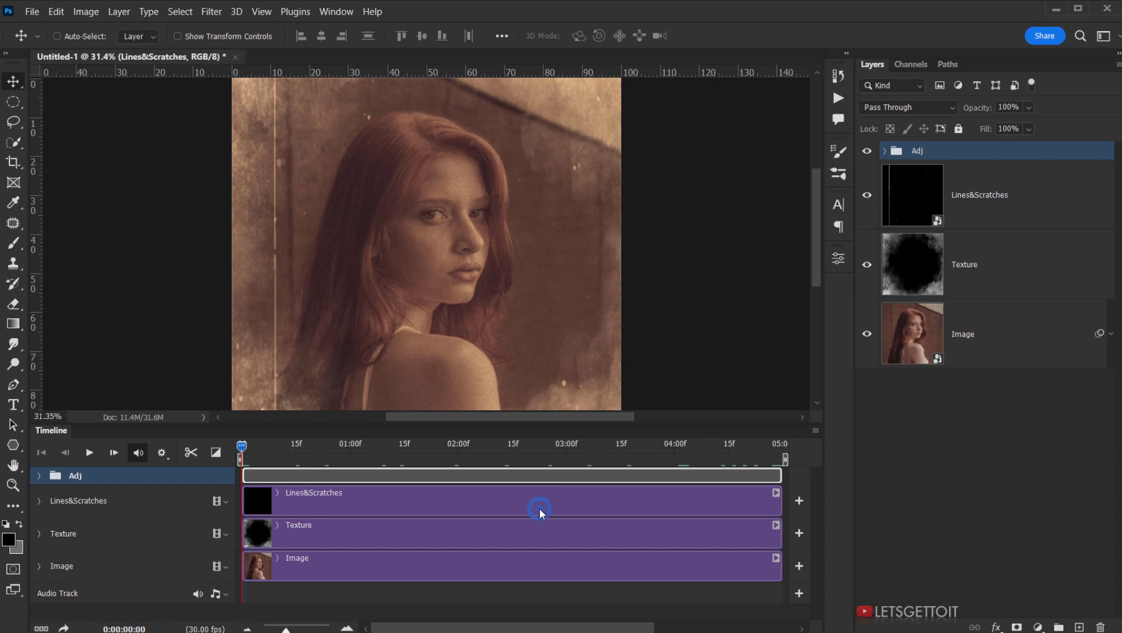
left_click(558, 532)
left_click(549, 573)
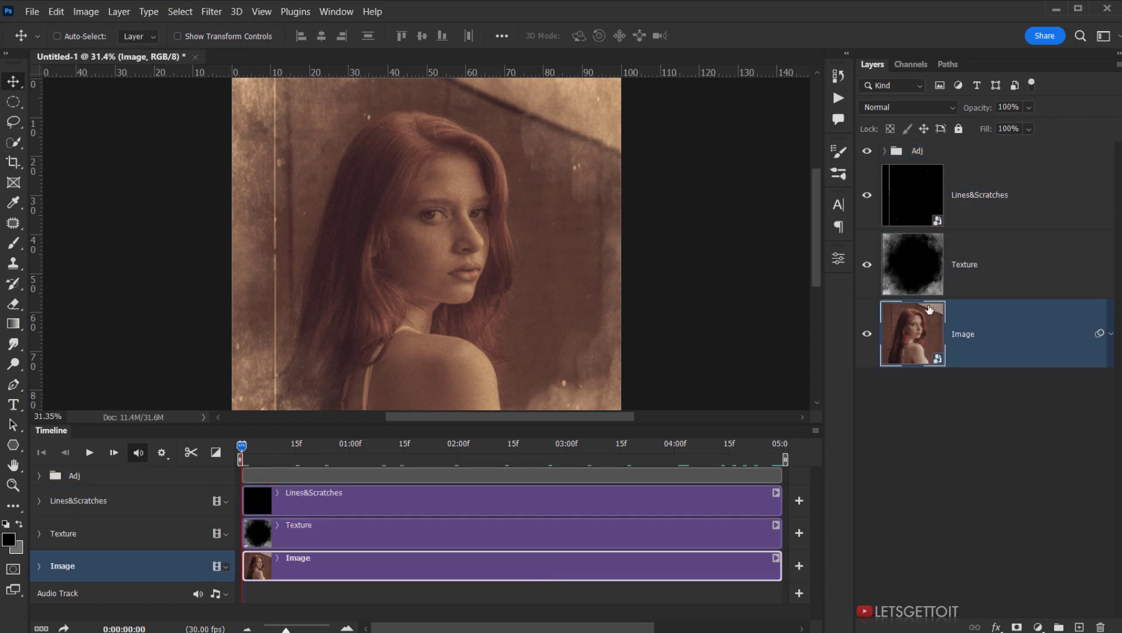
- Toggle Loop Playback in the timeline's playback settings
left_click(163, 453)
left_click(156, 488)
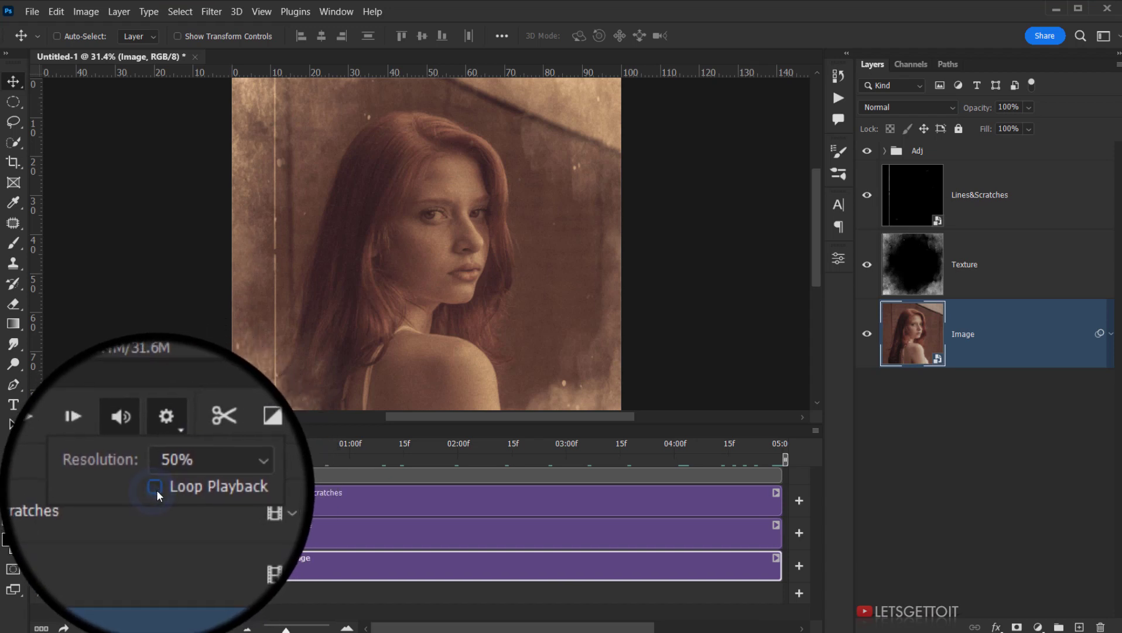
left_click(164, 454)
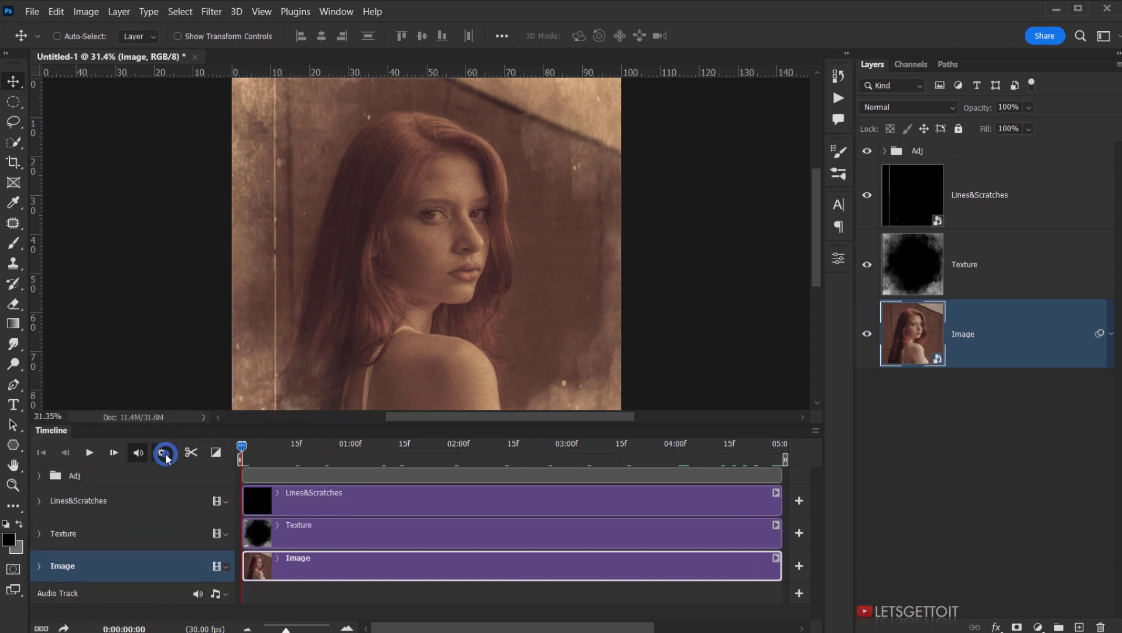
- Fit the canvas to the view, play the animation to check the jitter and scratches, and return the playhead to the first frame
key("ctrl+0")
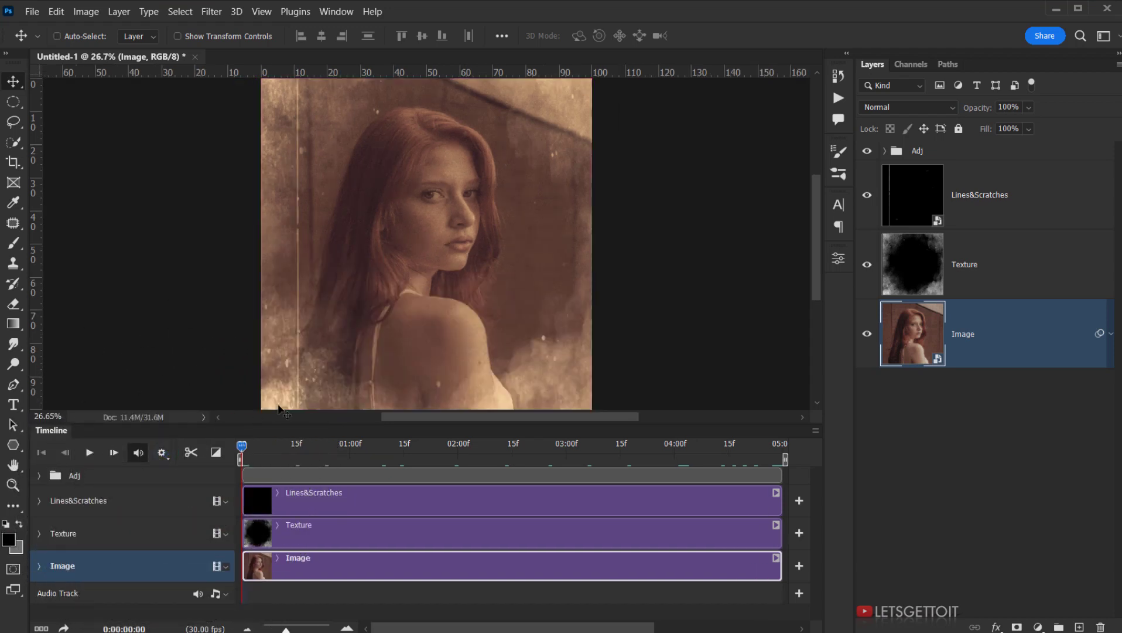
left_click(90, 453)
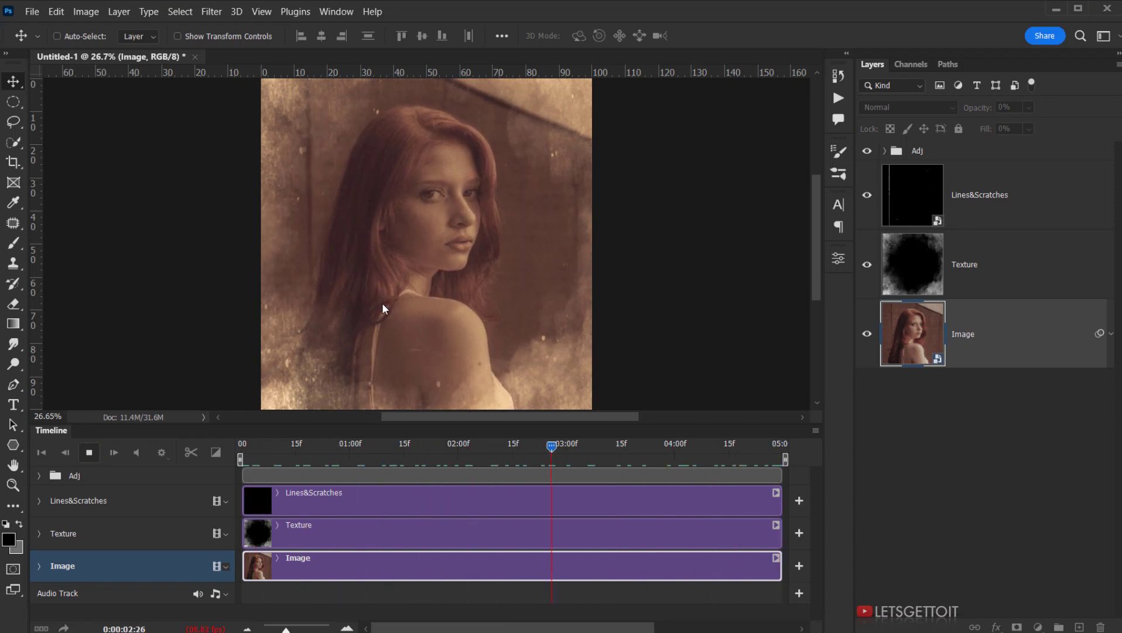
left_click(88, 452)
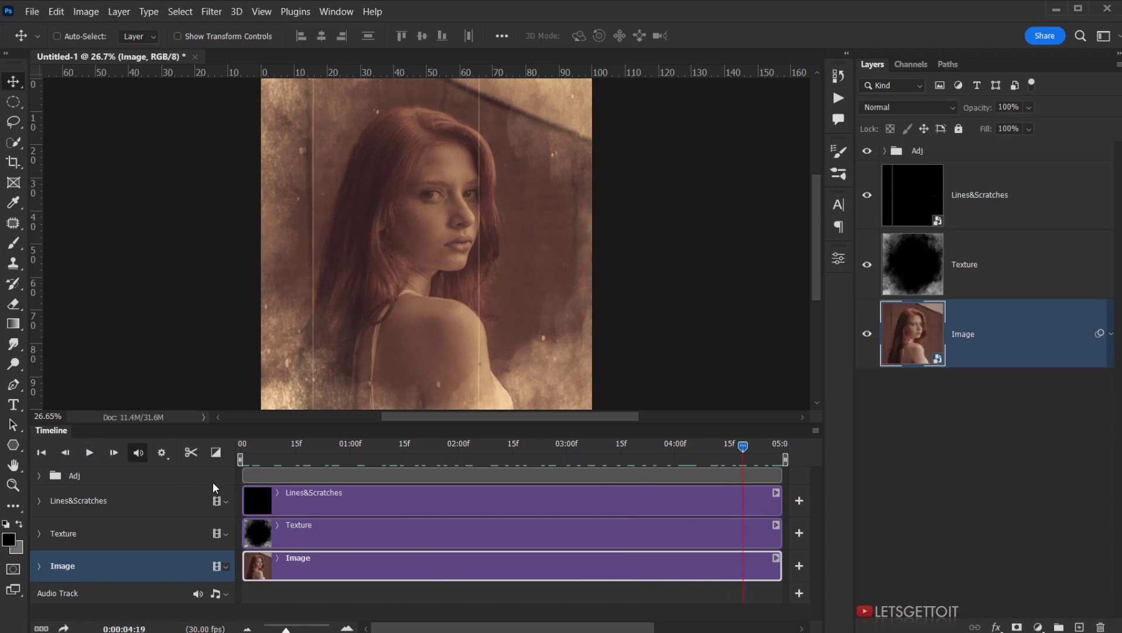
left_click(274, 449)
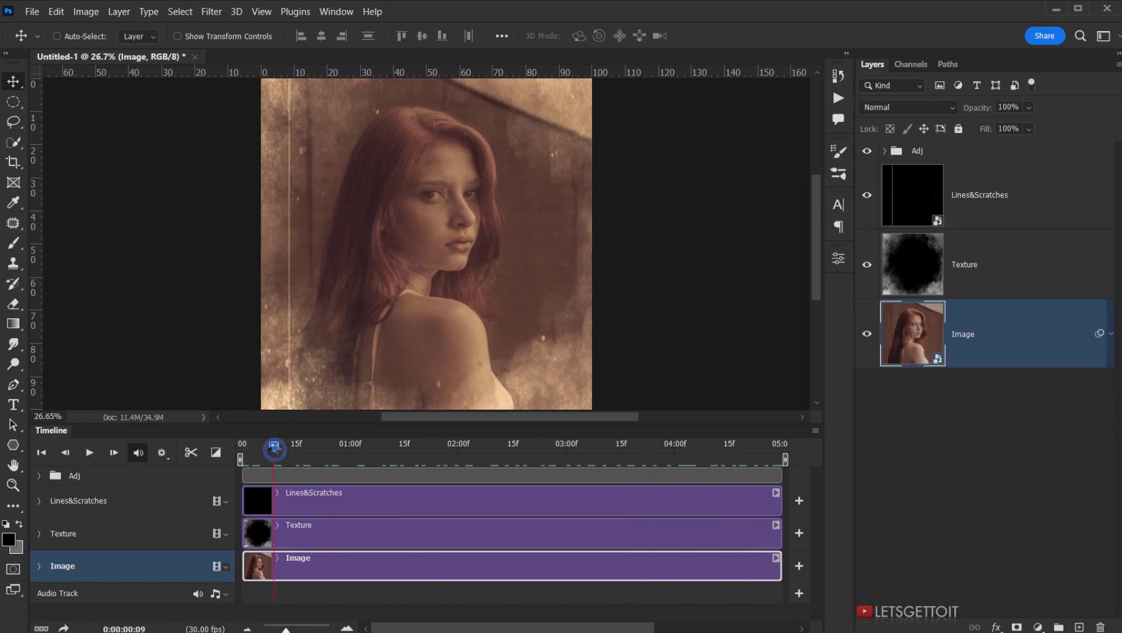
left_click(242, 454)
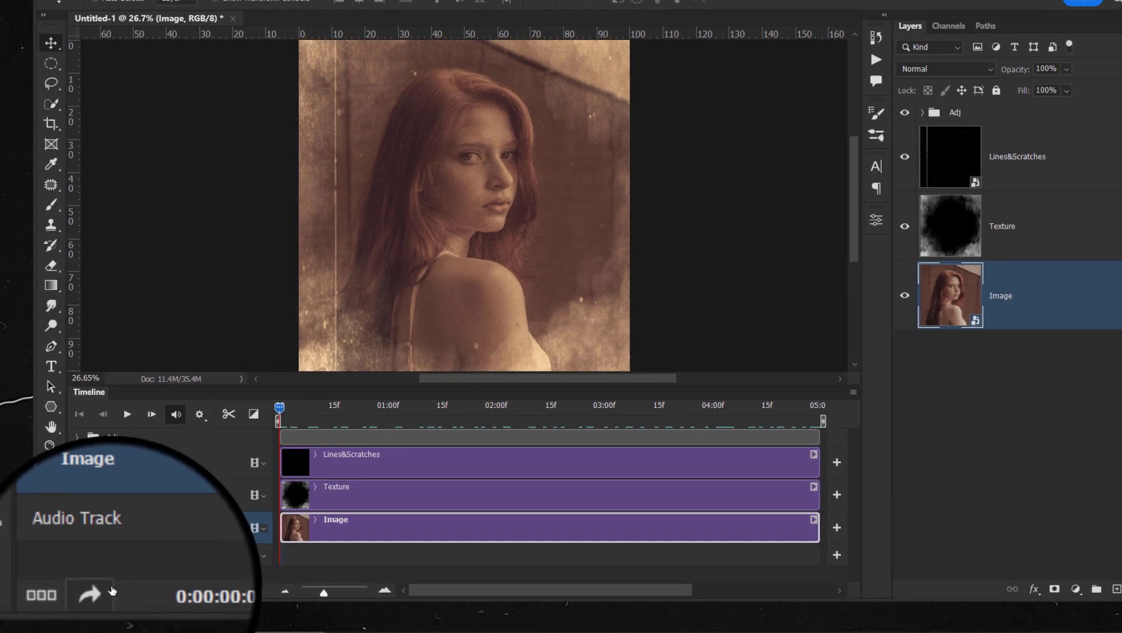
- Start a video render named Animated Vintage Effect.mp4, with the Animated Old Vintage folder as its destination
left_click(101, 591)
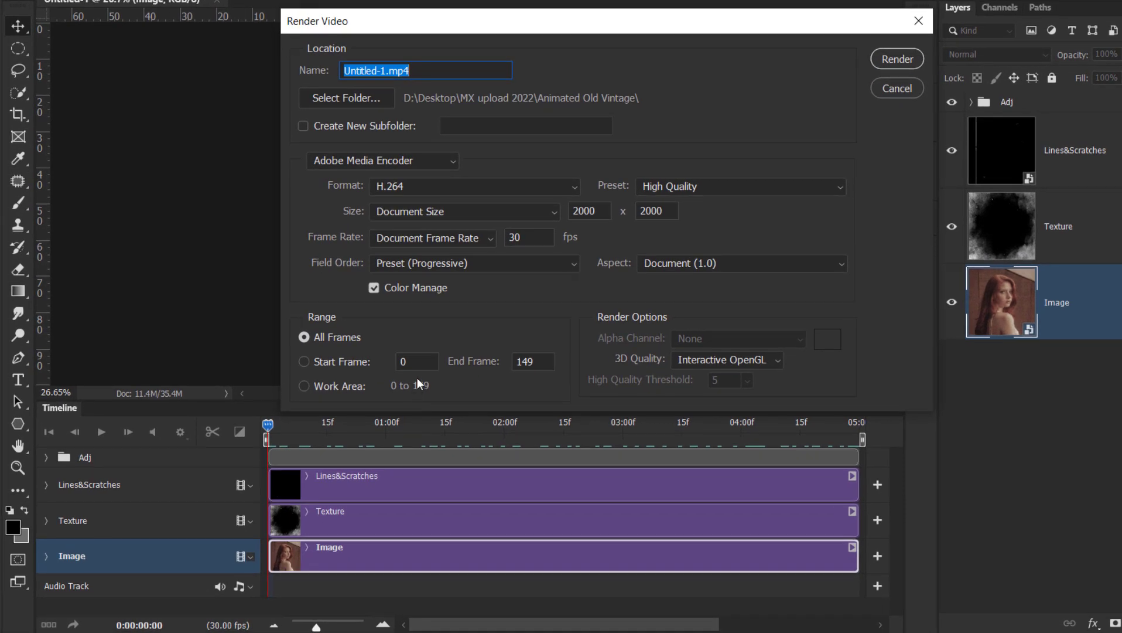
left_click(384, 71)
type("Animated Vintage Effec")
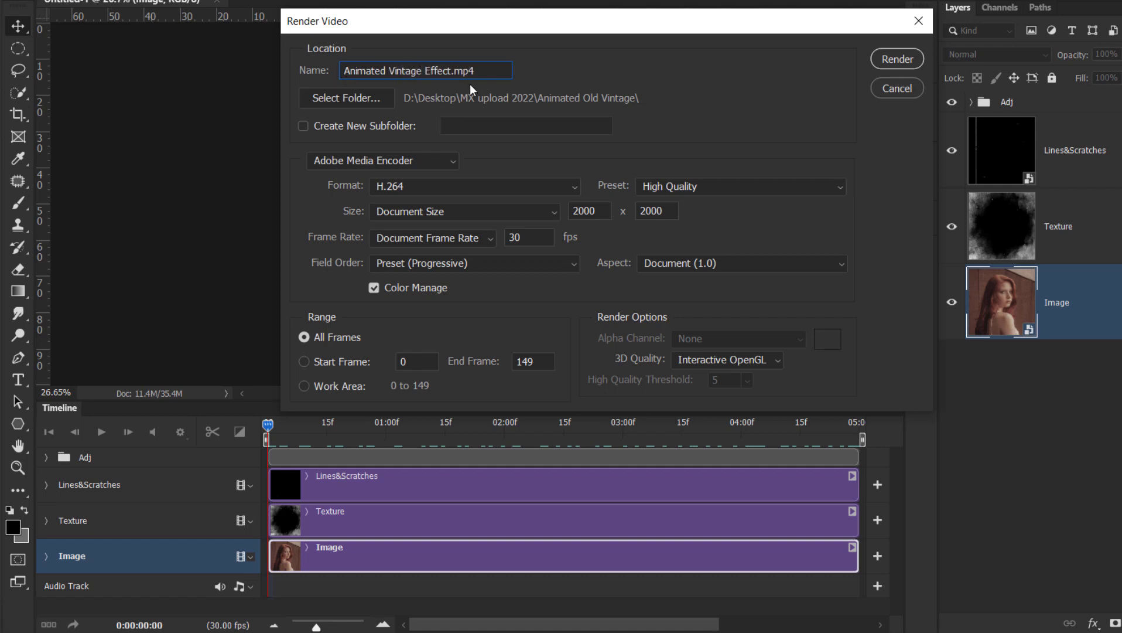
left_click(389, 93)
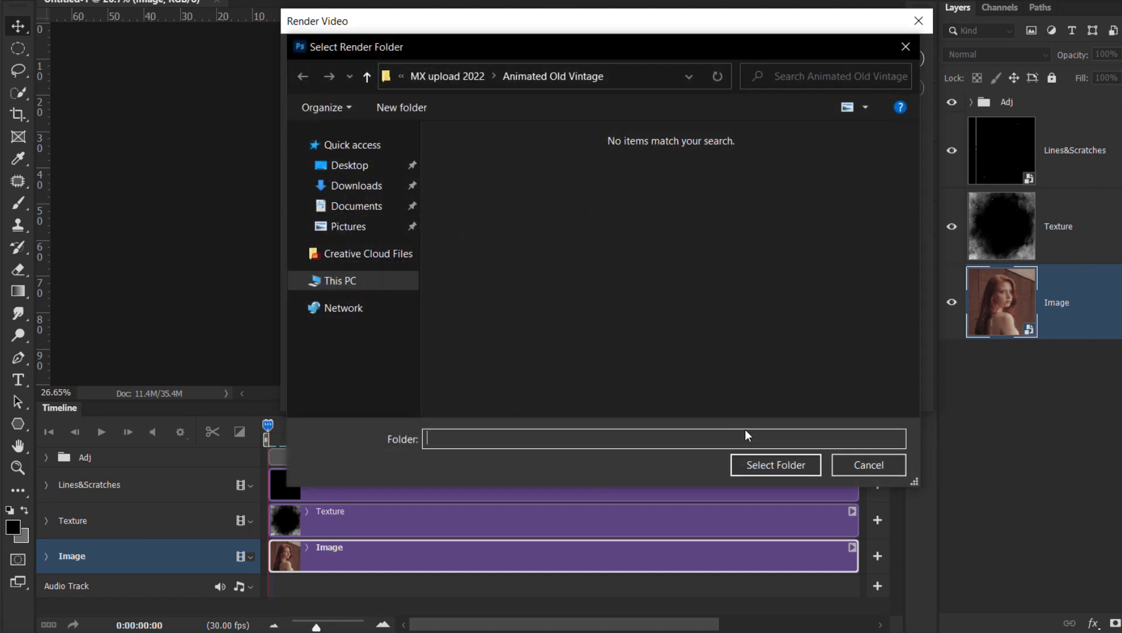
left_click(772, 467)
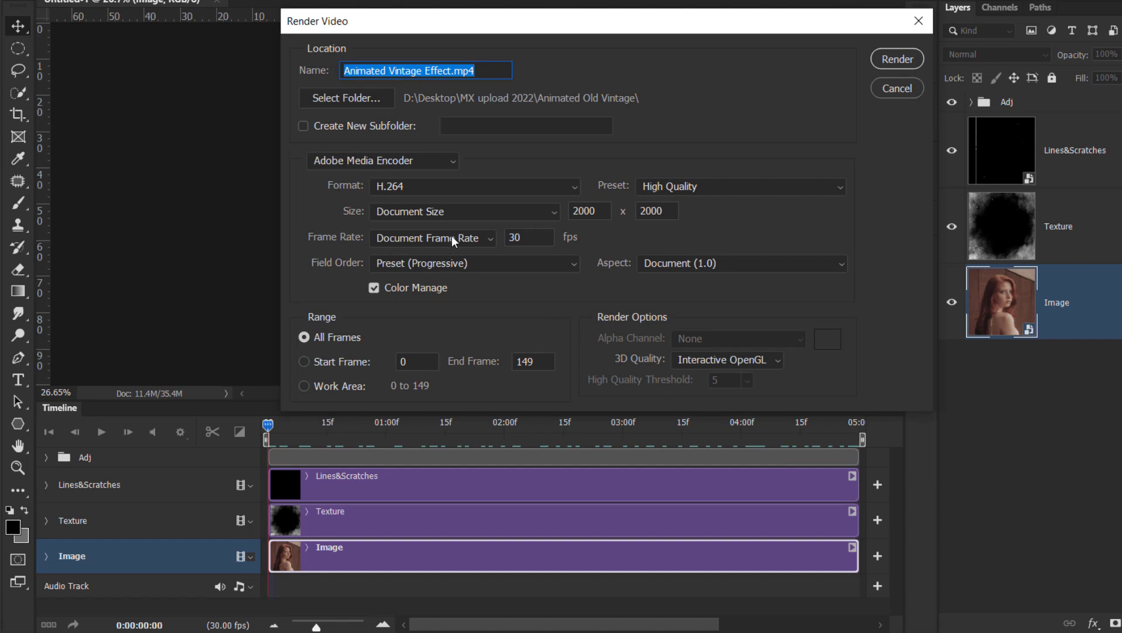
- Choose the H.264 format with the High Quality preset and render all frames at document size and frame rate
left_click(459, 184)
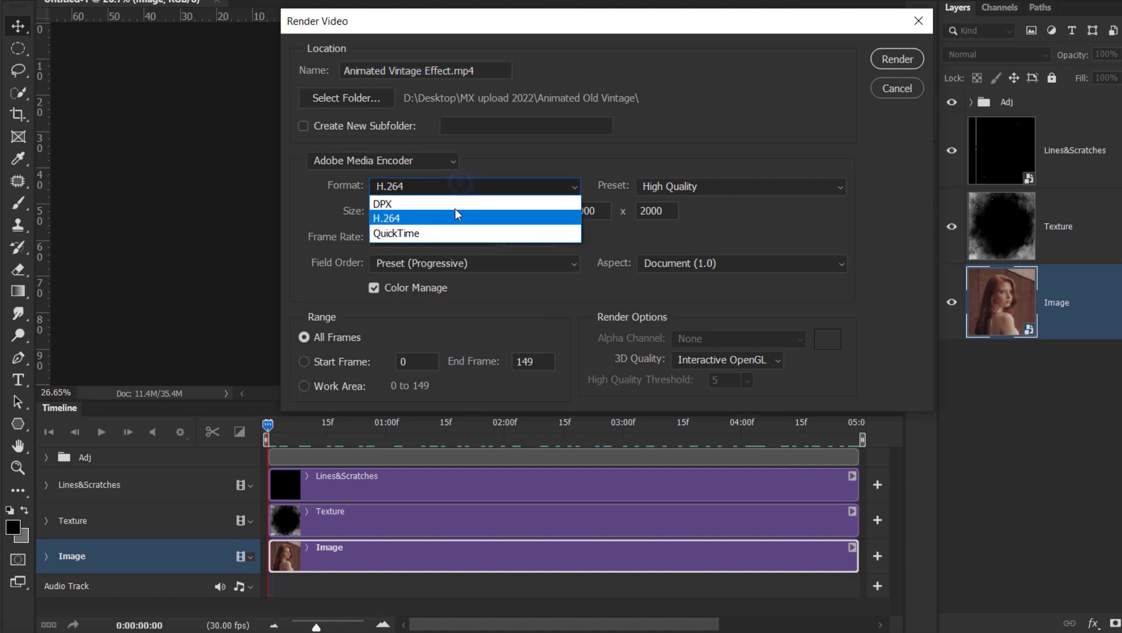
left_click(385, 218)
left_click(682, 188)
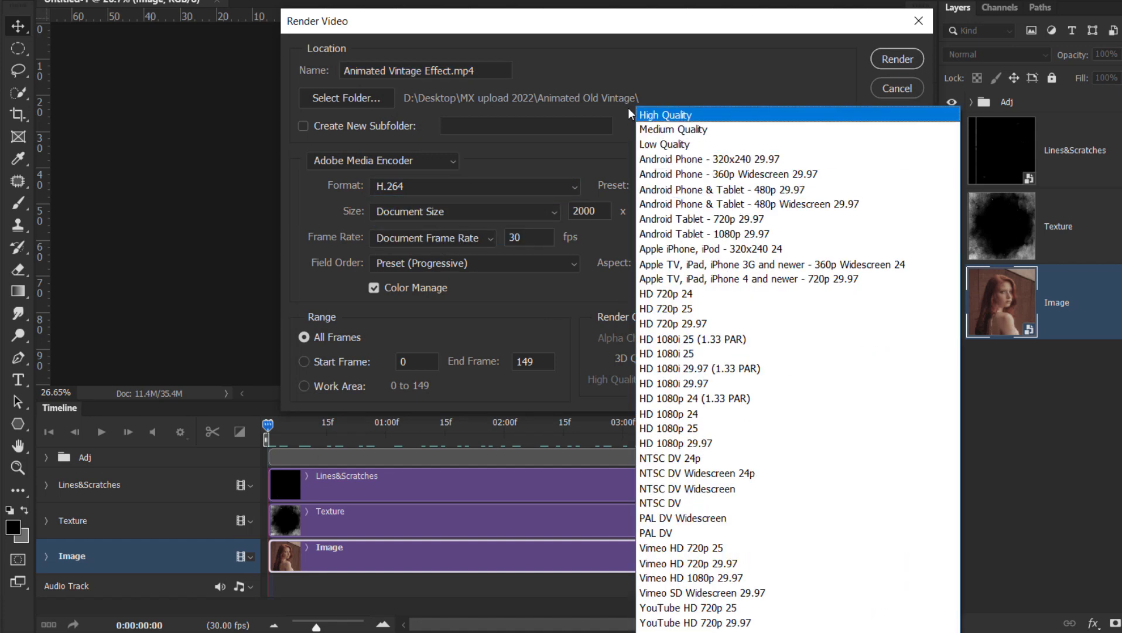
left_click(680, 117)
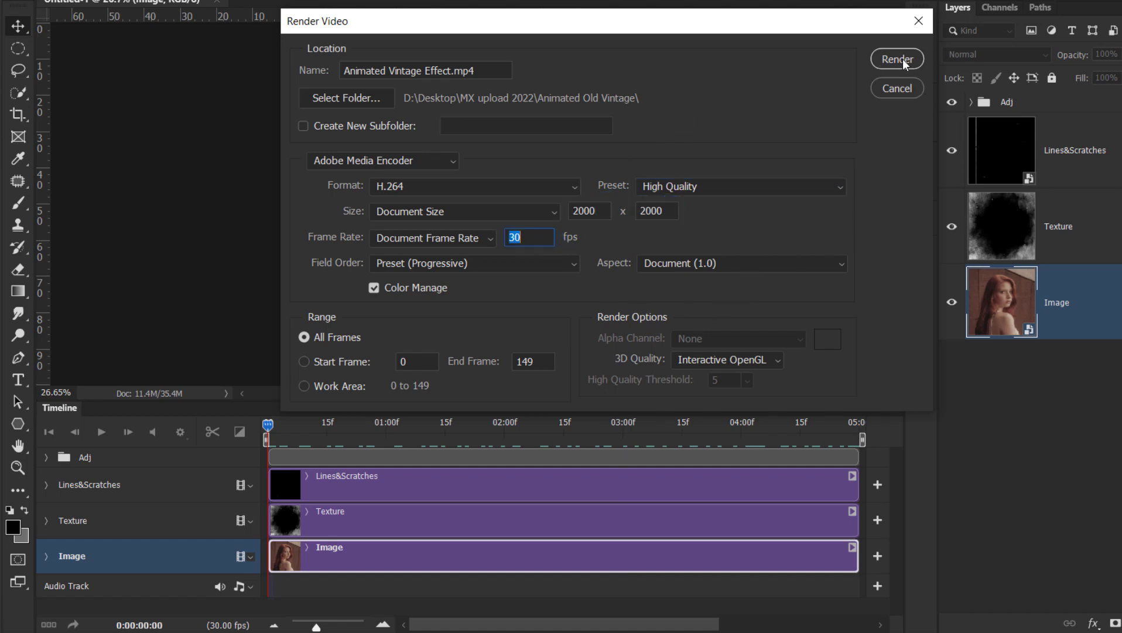
left_click(888, 63)
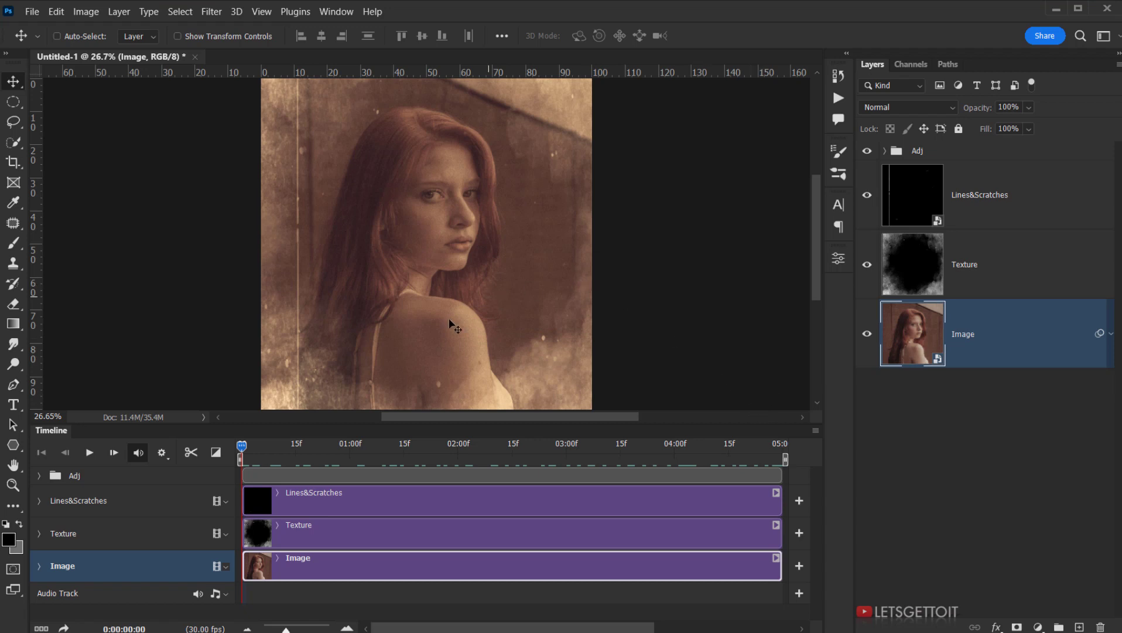
- Switch to the Animated Old Vintage folder in File Explorer and open the rendered Animated Vintage Effect.mp4 in the video player
key("alt+Tab")
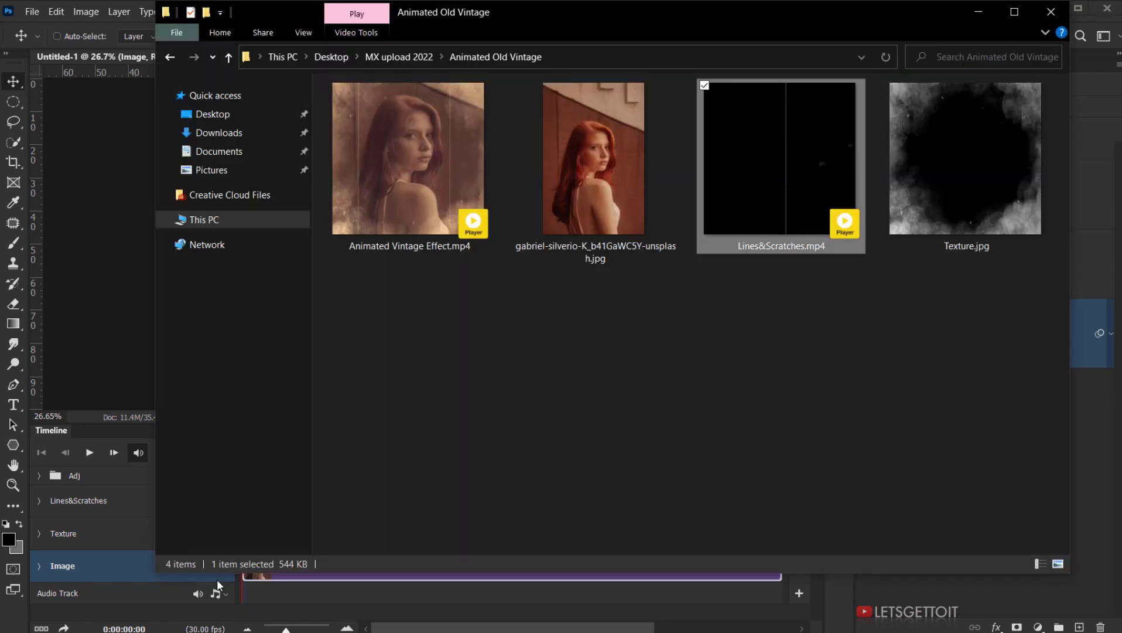
left_click(378, 170)
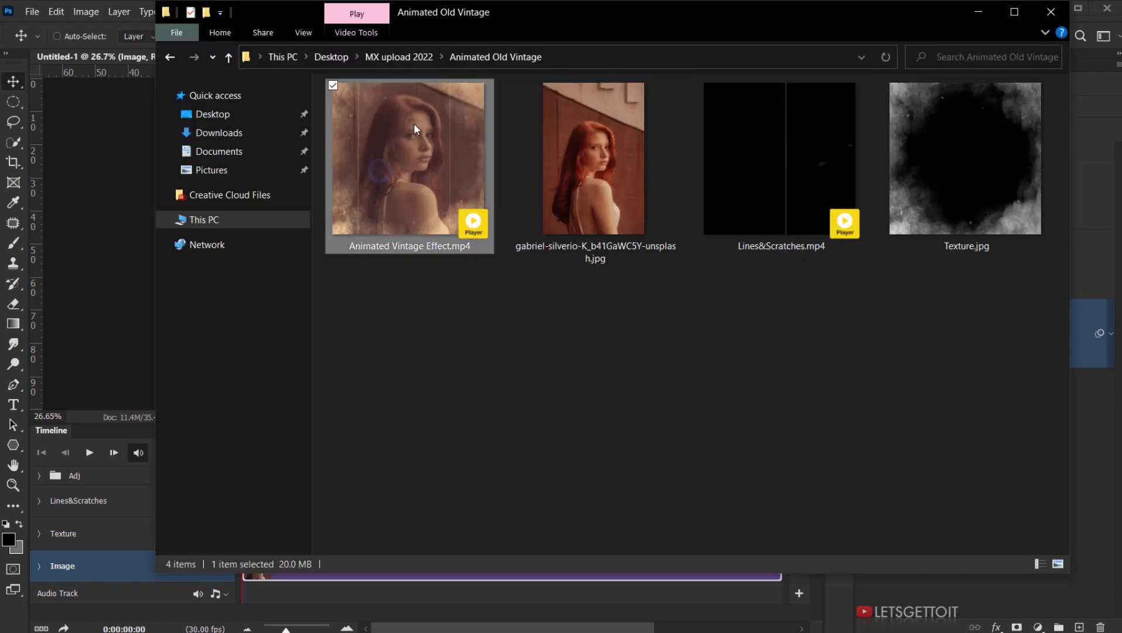
right_click(413, 161)
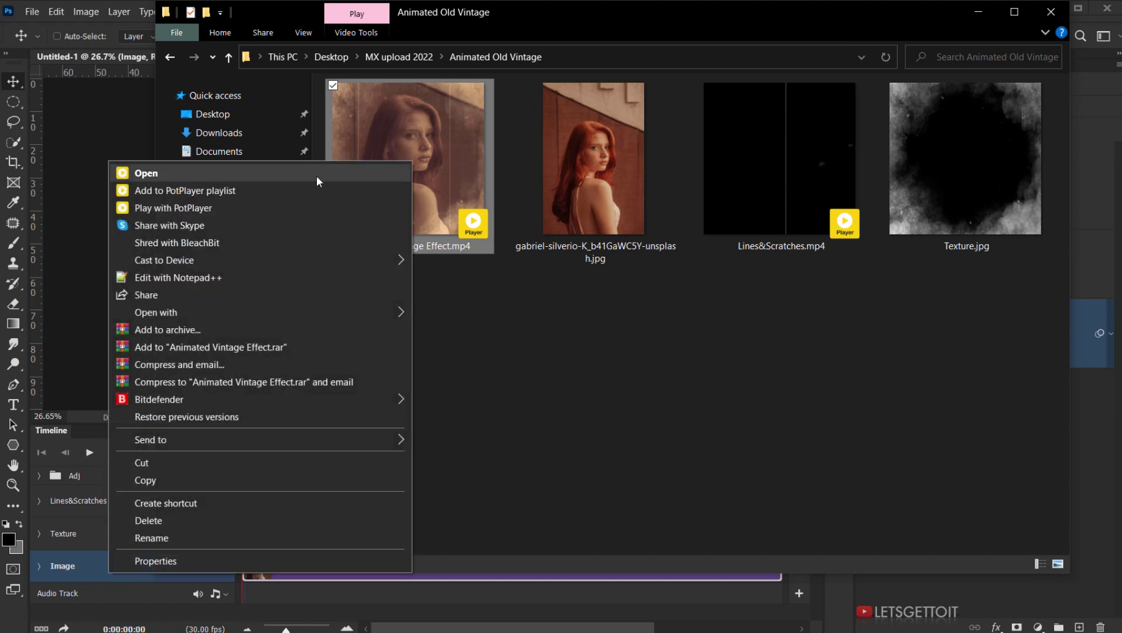
left_click(283, 172)
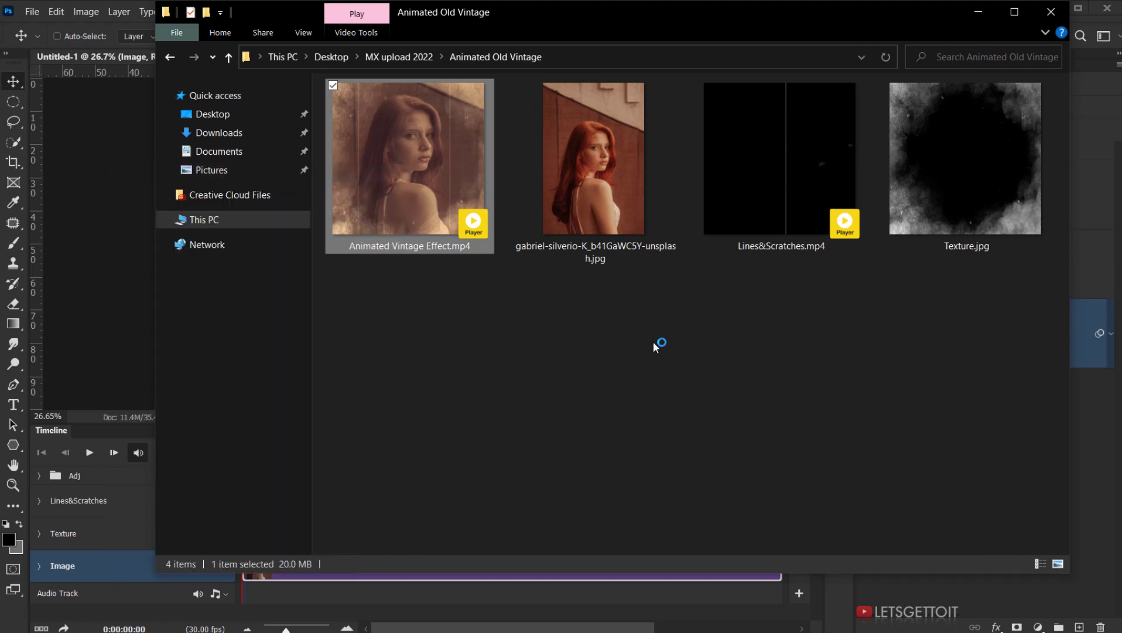